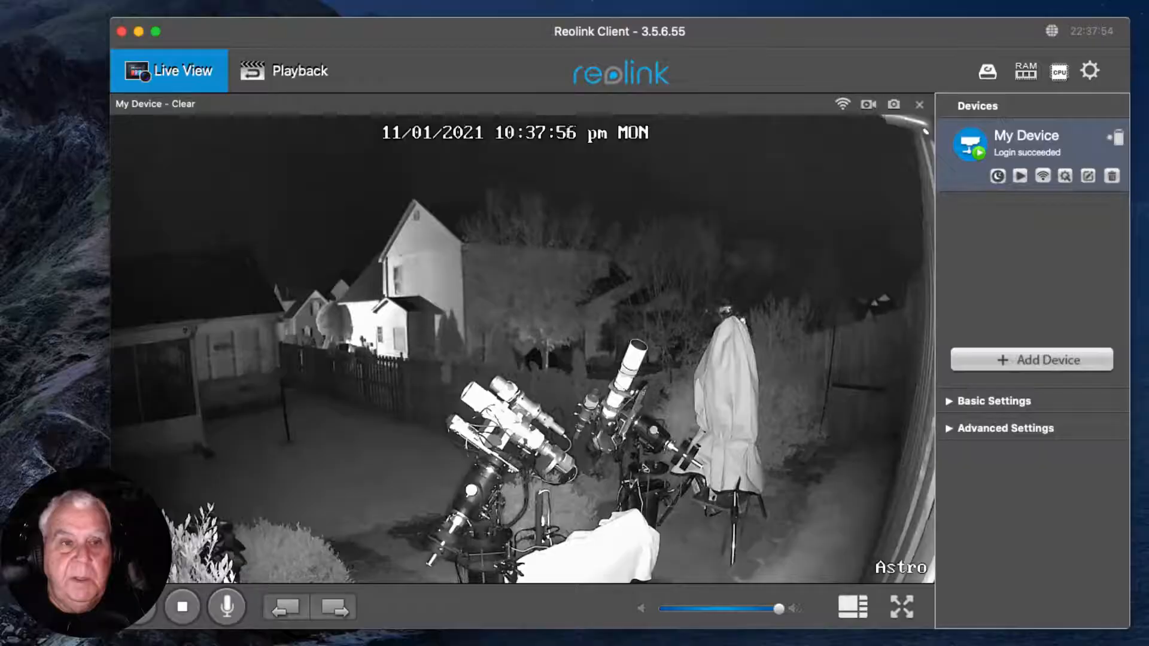
# Check the running sequence, hide the sequencer window, and apply the medium auto stretch to the NGC1499 California Nebula frame.
pyautogui.click(93, 69)
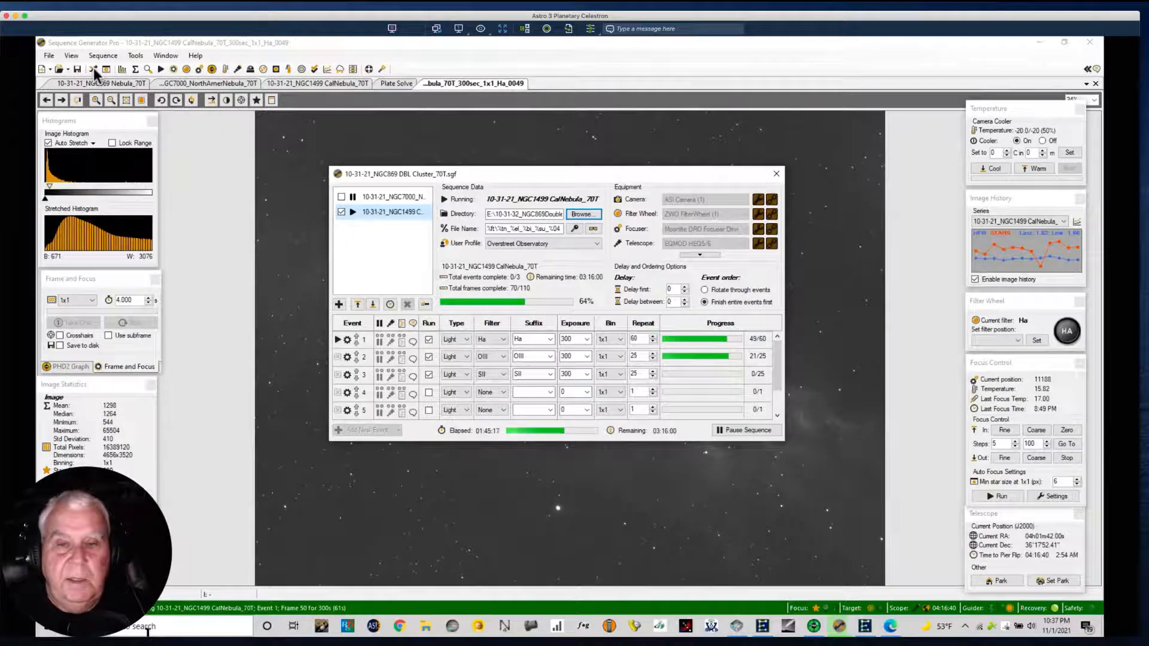
pyautogui.click(94, 69)
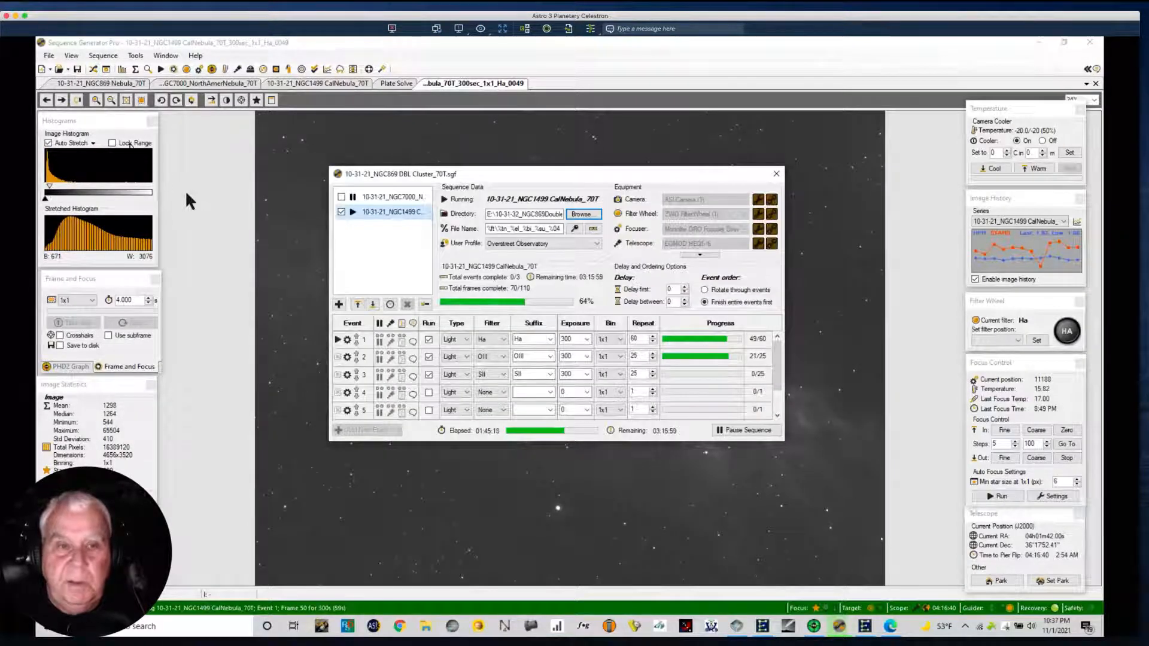
pyautogui.click(94, 69)
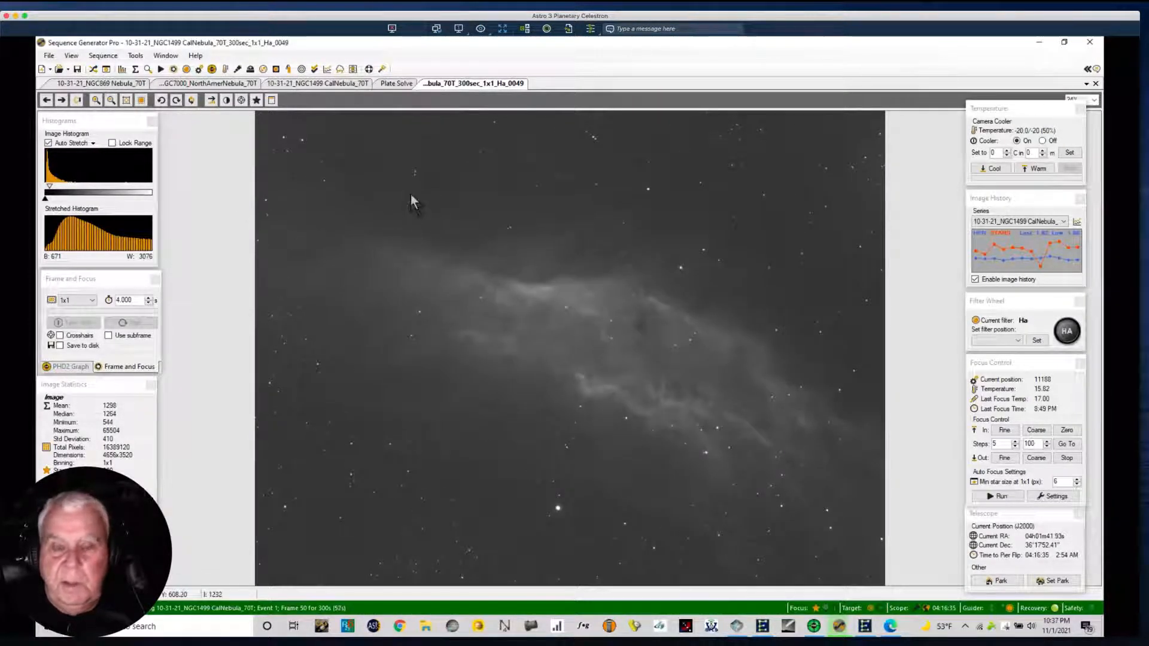
pyautogui.rightClick(353, 243)
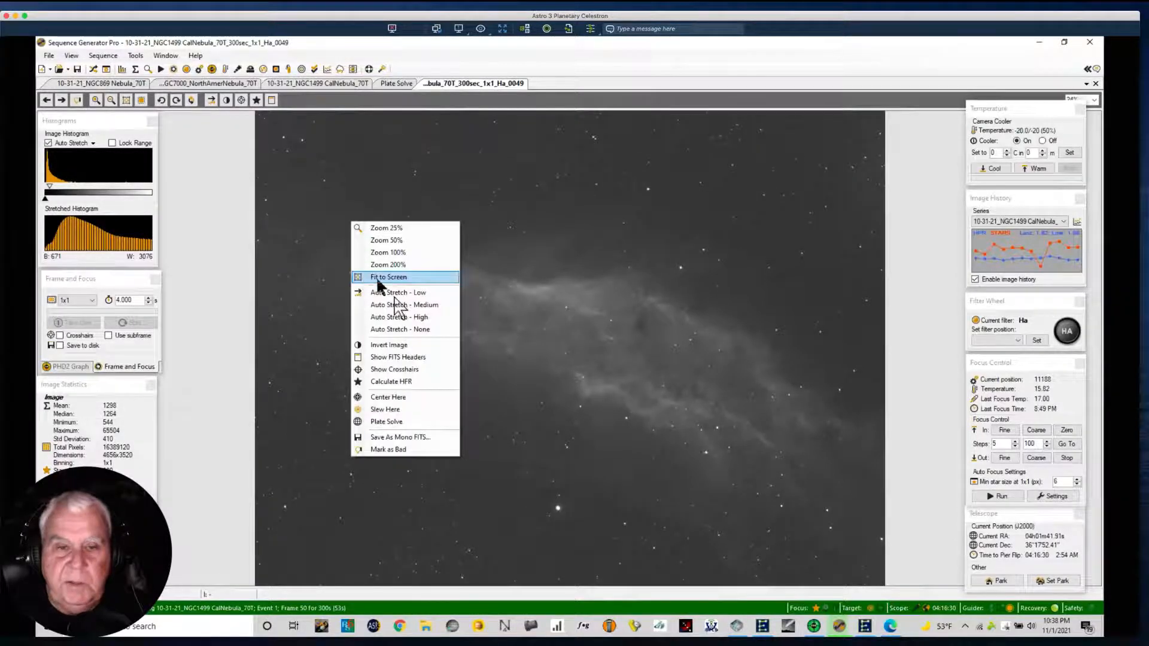
pyautogui.click(395, 305)
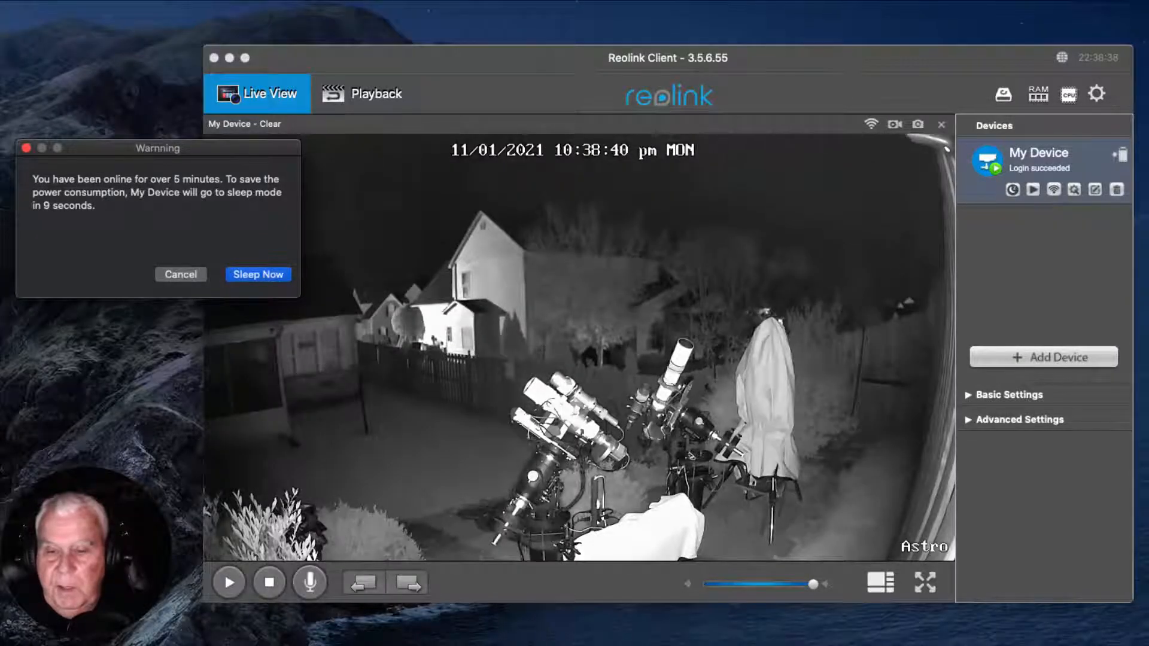
# Put the Reolink camera to sleep and check the PHD2 guiding graph on the Astro 3 Planetary Celestron desktop.
pyautogui.click(251, 275)
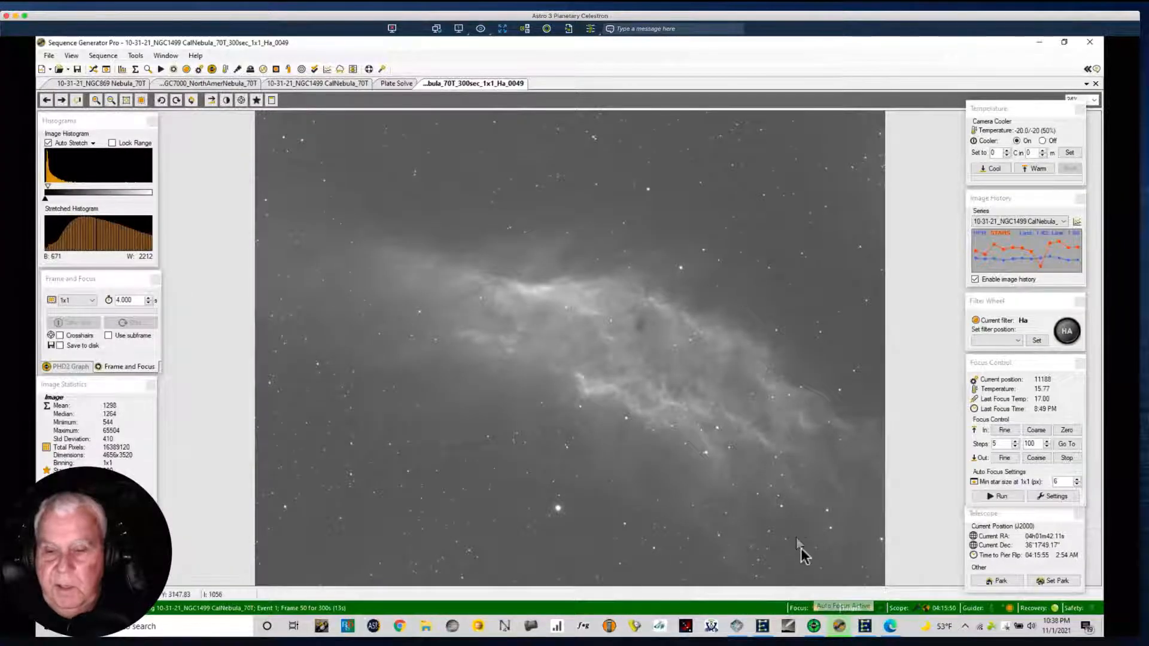
pyautogui.click(813, 626)
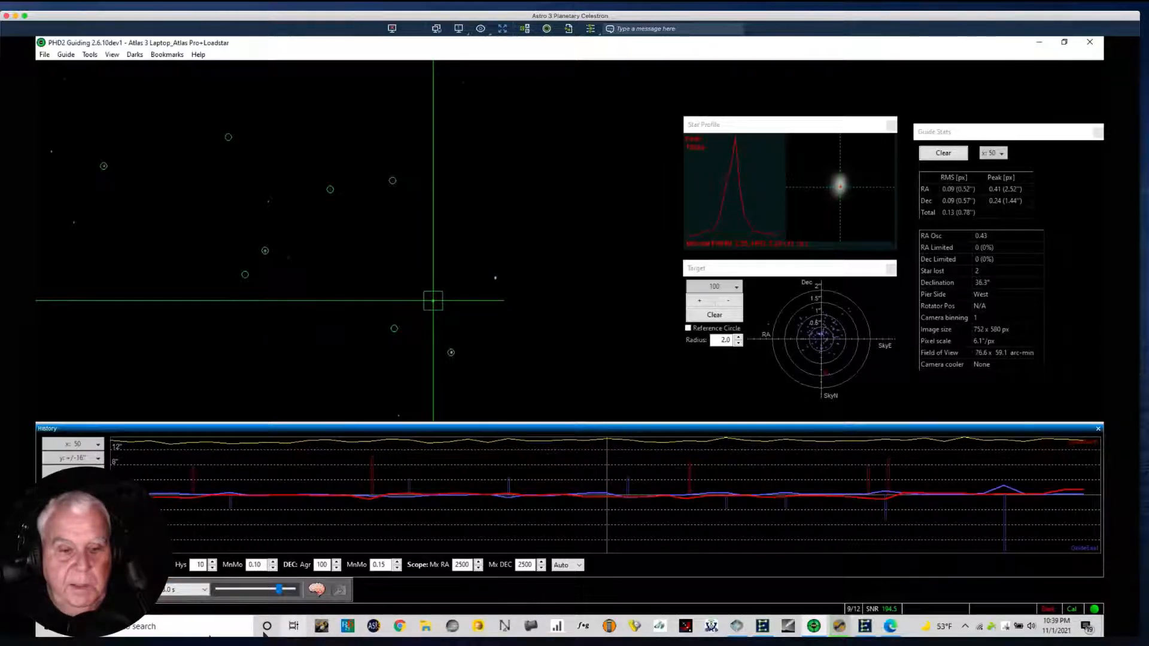
pyautogui.click(838, 628)
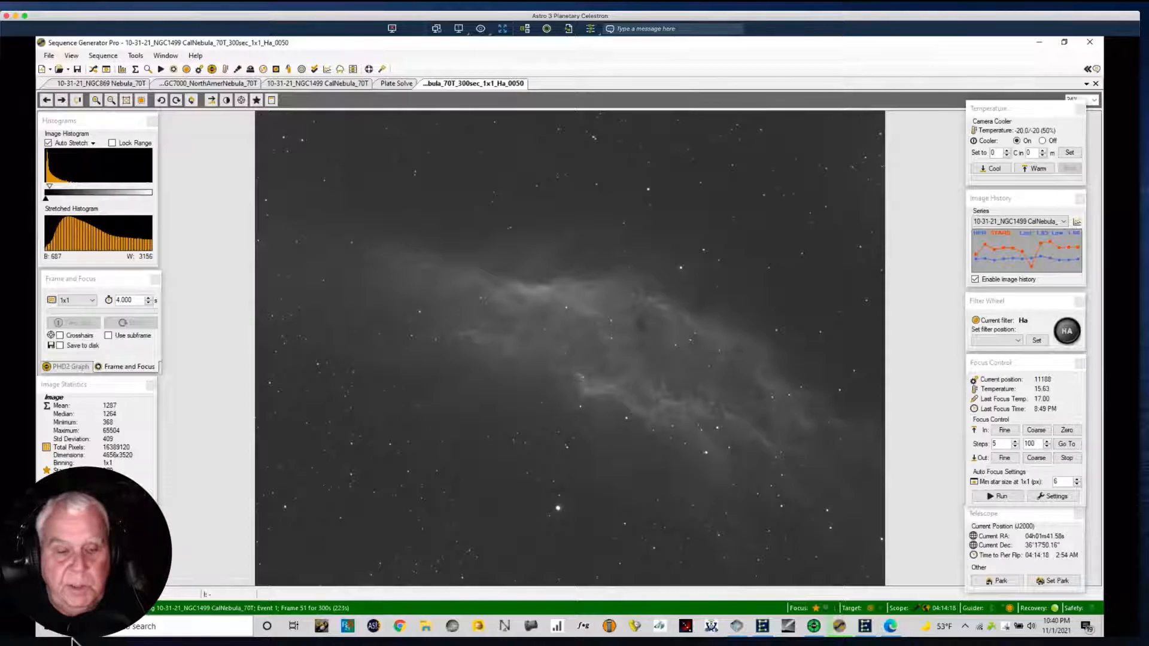
# Switch to the Astro 1 SV70T desktop and launch Sequence Generator Pro, dismissing the PinPoint license message.
pyautogui.hotkey('ctrl', 'Right')
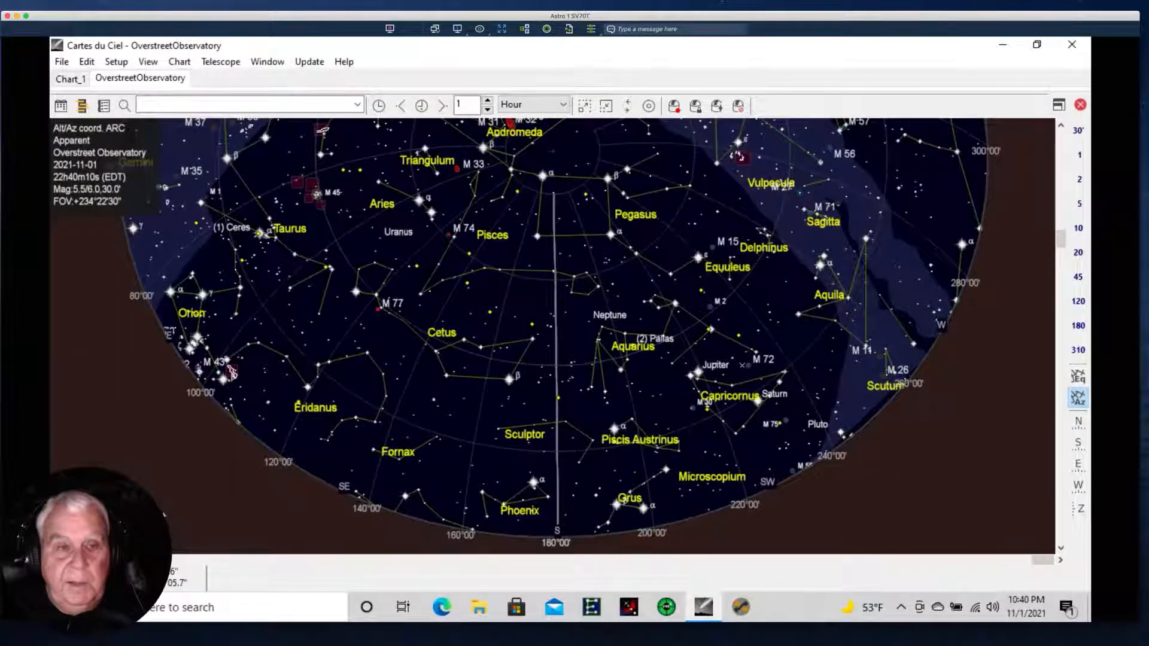
pyautogui.click(742, 607)
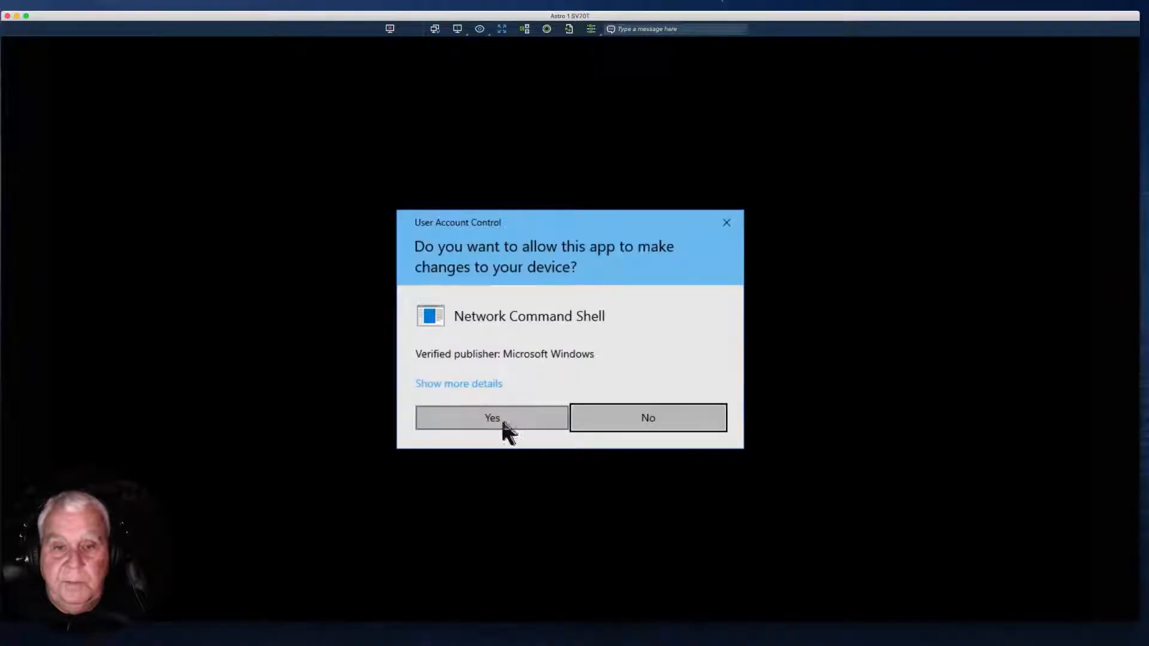
pyautogui.click(504, 422)
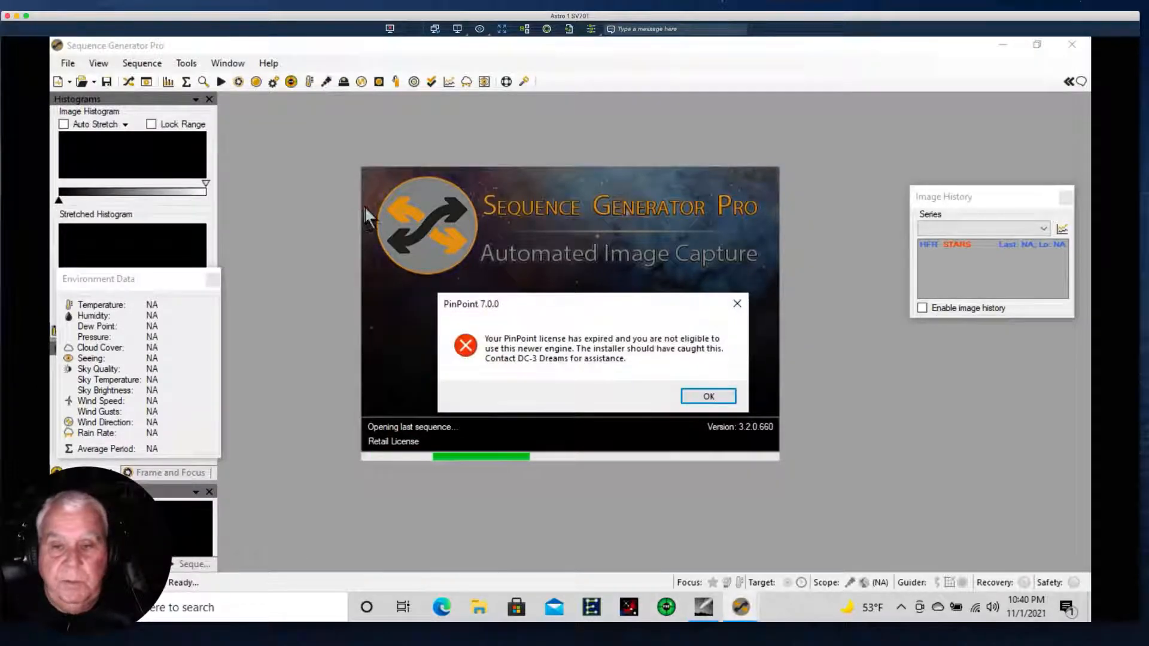
pyautogui.click(705, 396)
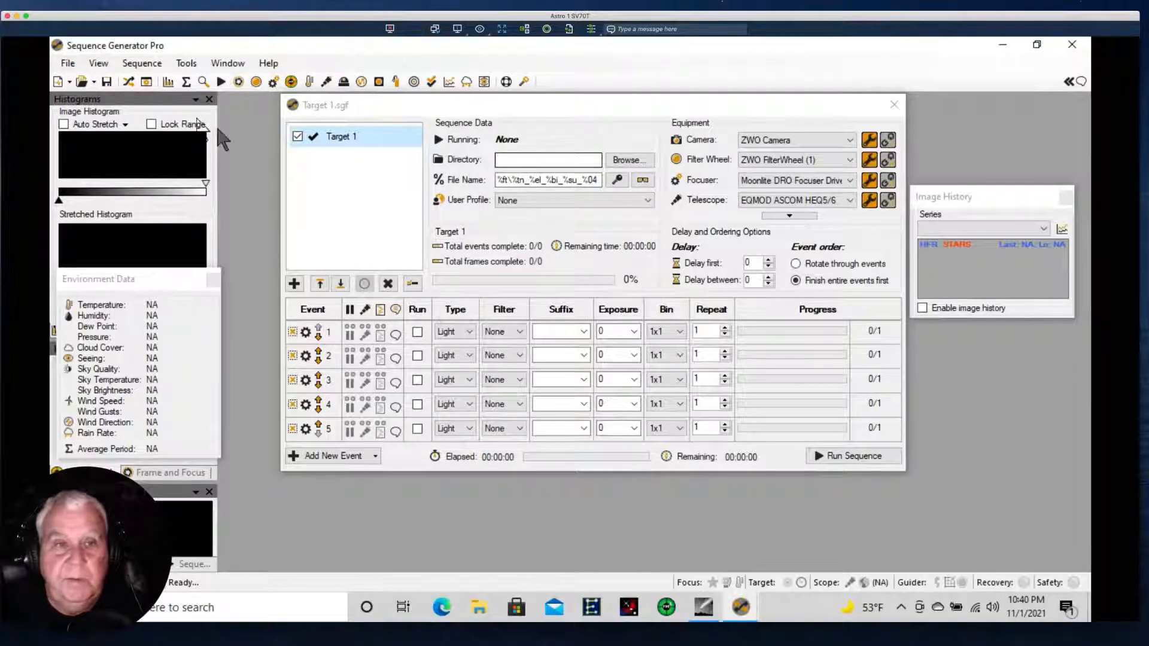
# Review the camera settings in the Control Panel and the available cameras in the Equipment Profile Manager, closing both.
pyautogui.click(146, 82)
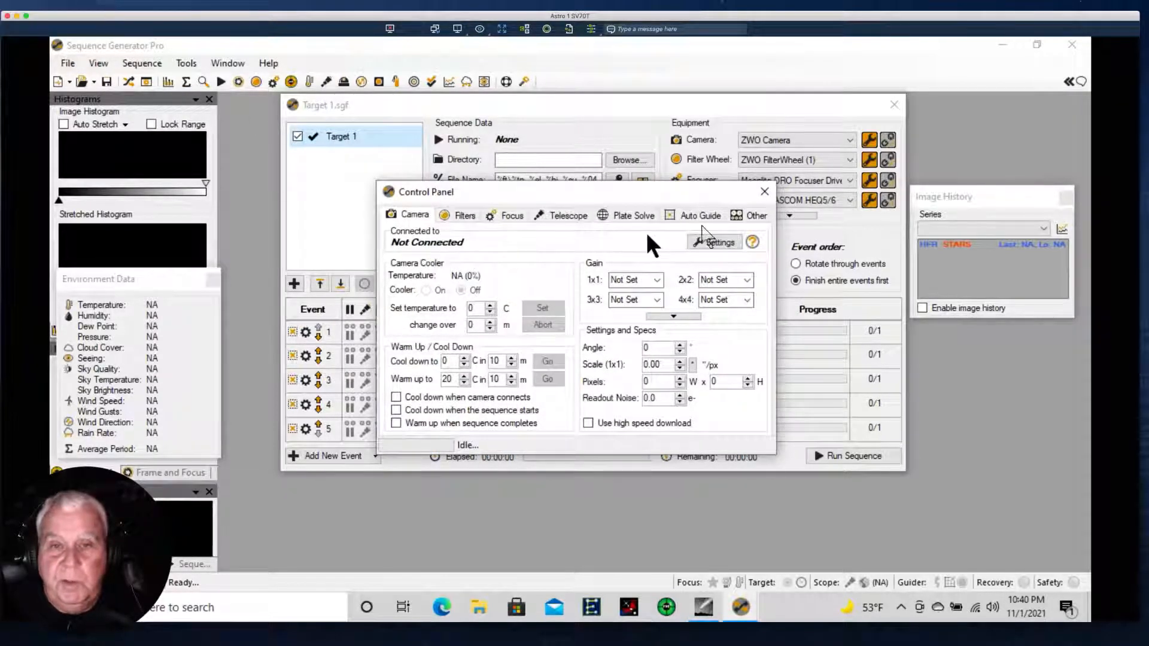
pyautogui.click(764, 195)
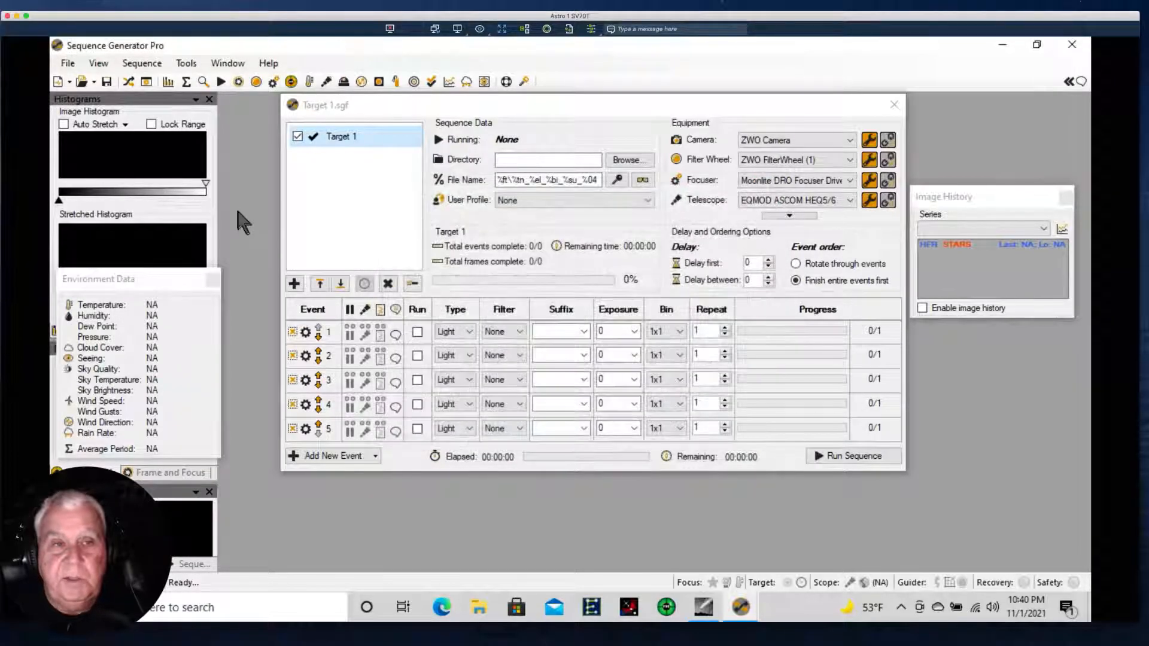
pyautogui.click(182, 63)
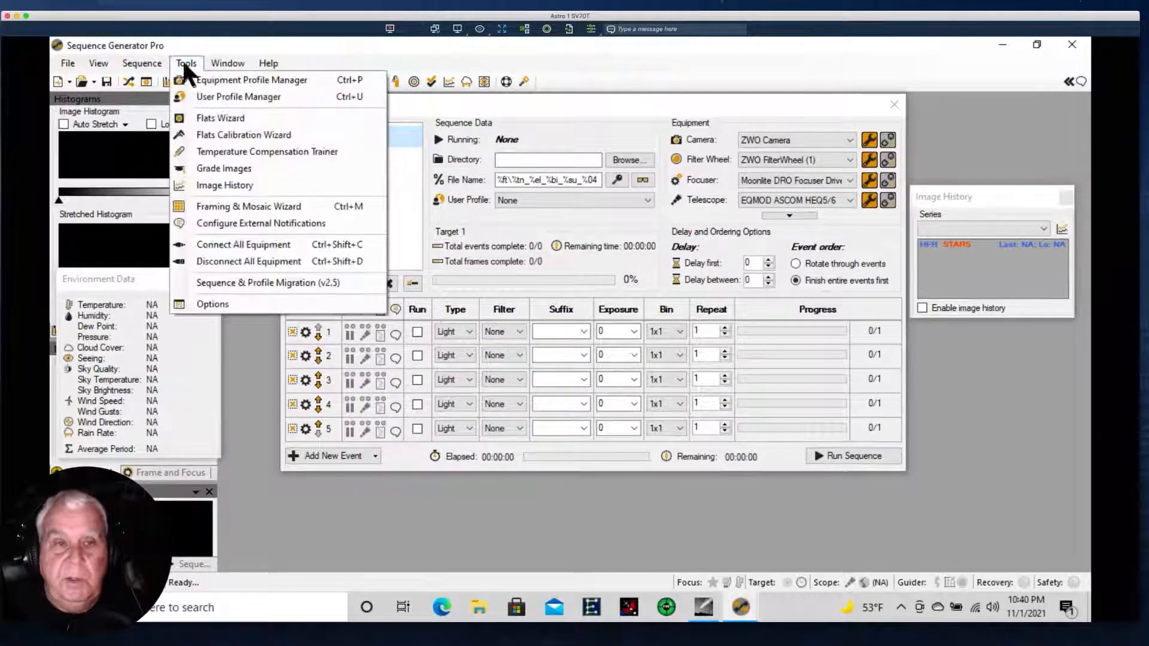
pyautogui.click(203, 84)
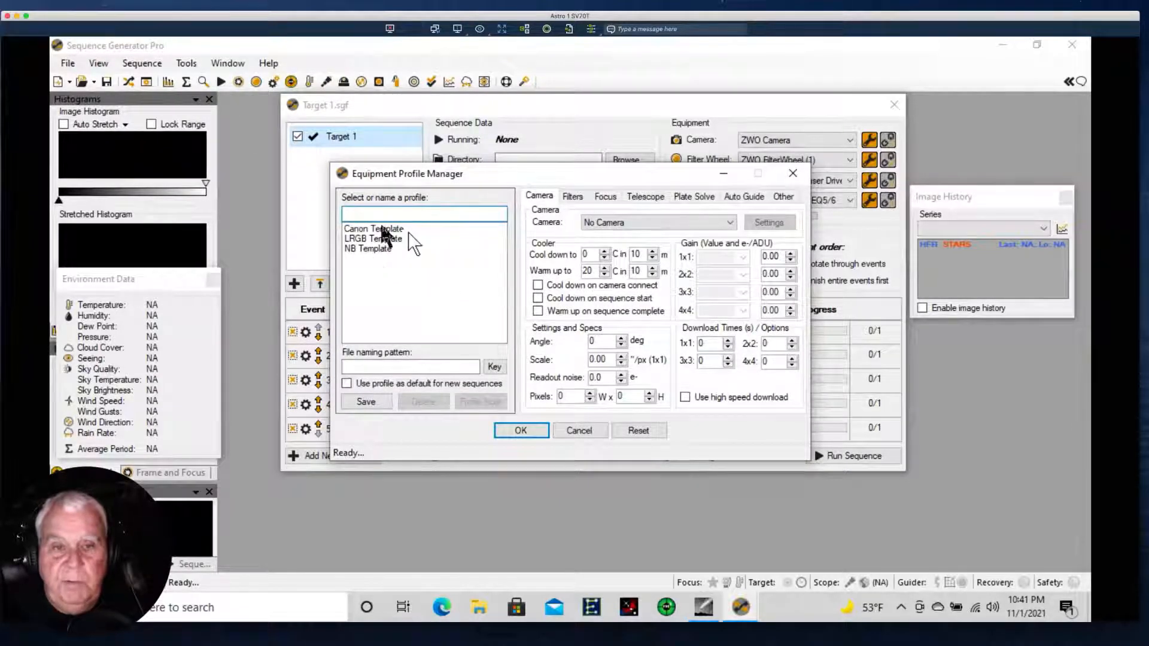
pyautogui.moveTo(364, 296)
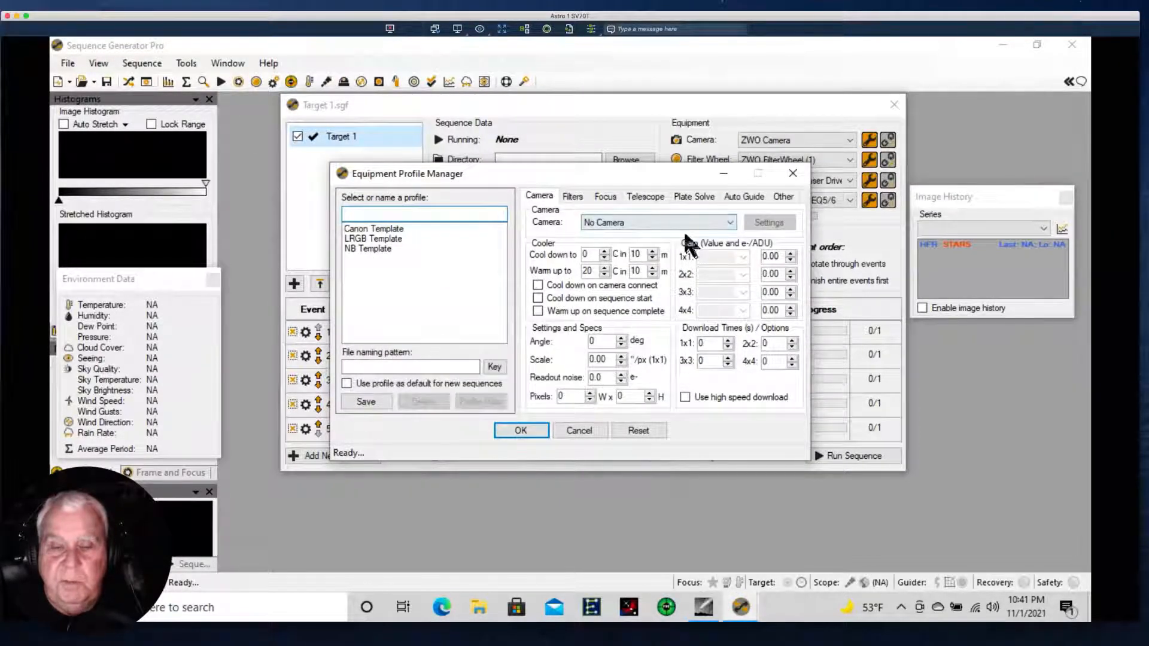
pyautogui.click(728, 221)
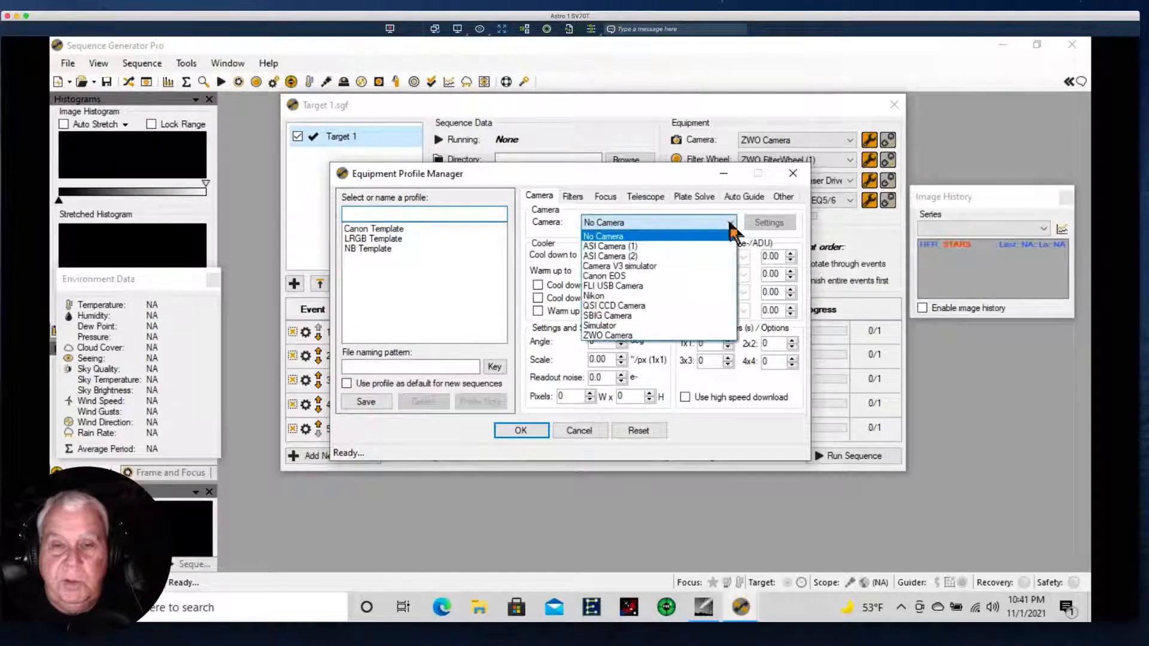
pyautogui.click(581, 432)
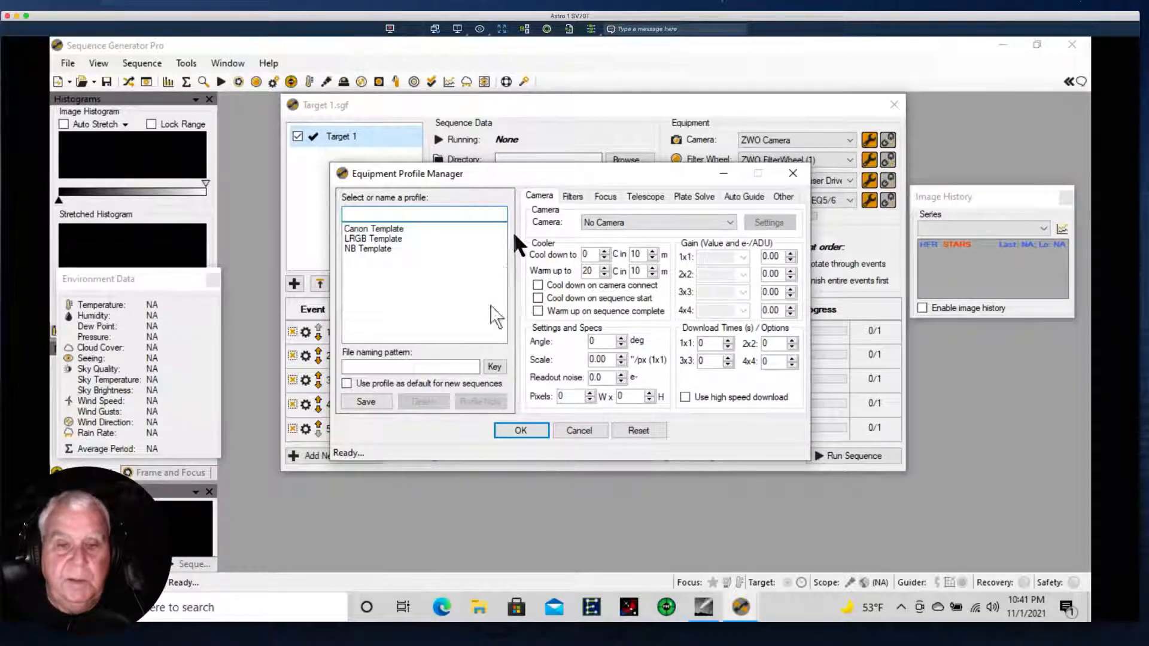
pyautogui.click(520, 426)
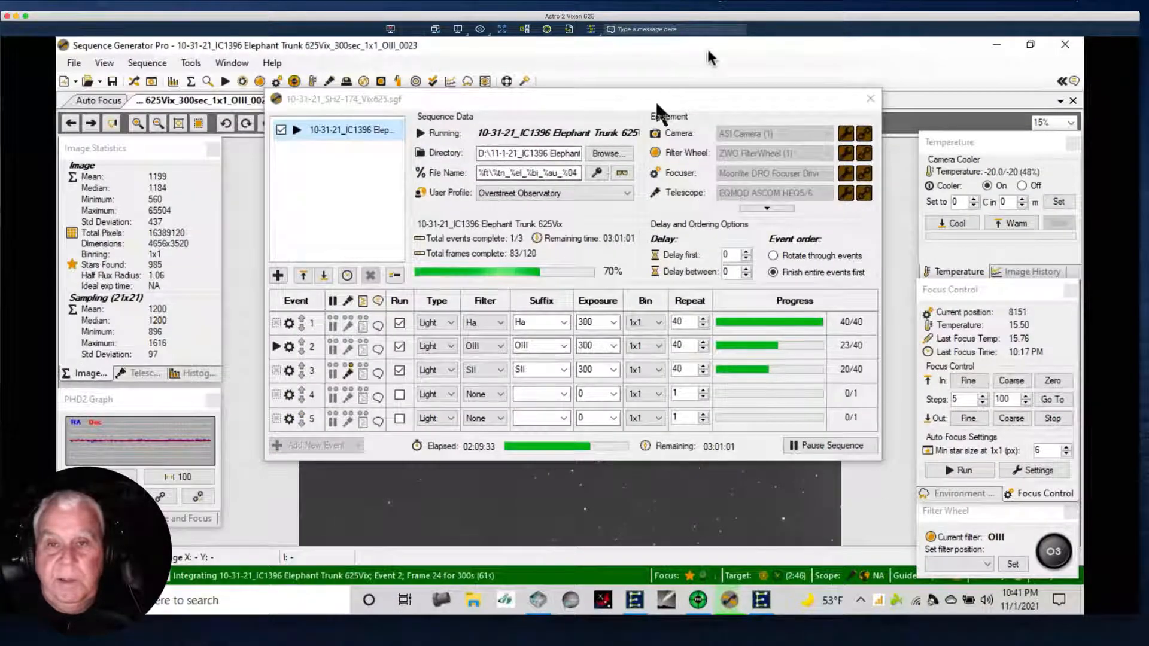
# Reposition the IC1396 Elephant Trunk sequencer window on the Astro 2 Vixen 625 desktop.
pyautogui.click(809, 52)
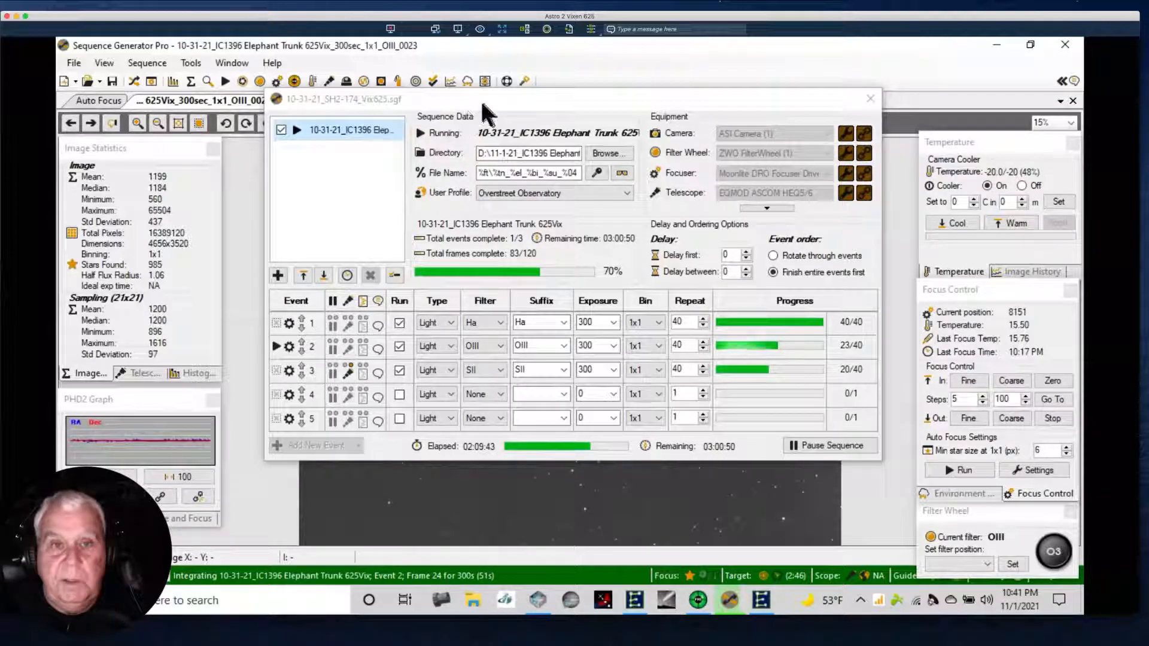
pyautogui.moveTo(487, 108); pyautogui.dragTo(477, 101)
pyautogui.moveTo(469, 114); pyautogui.dragTo(471, 115)
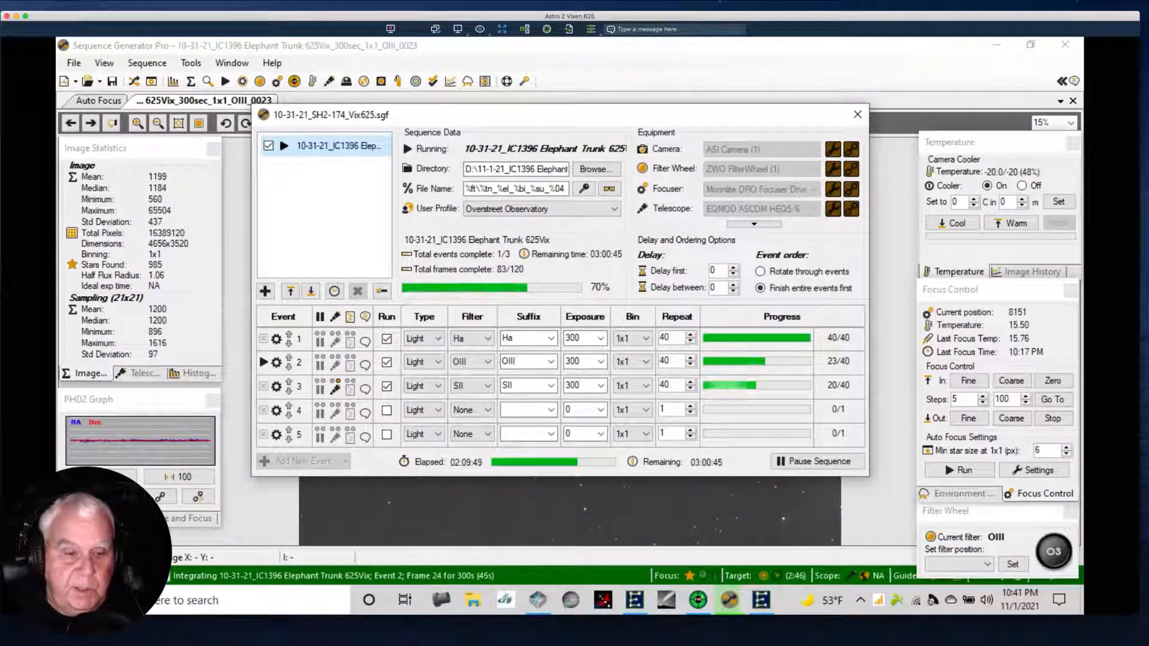
# Switch to the Astro 3 Planetary Celestron desktop, check its PHD2 guiding graph, and return to the nebula image.
pyautogui.click(73, 639)
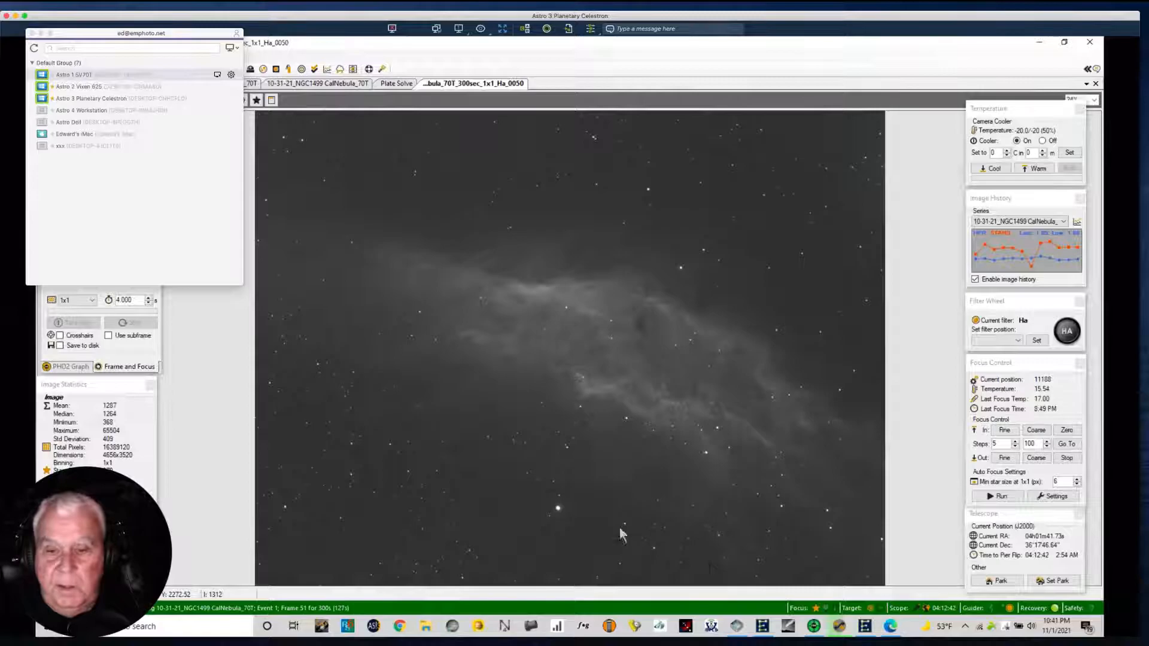
pyautogui.click(814, 626)
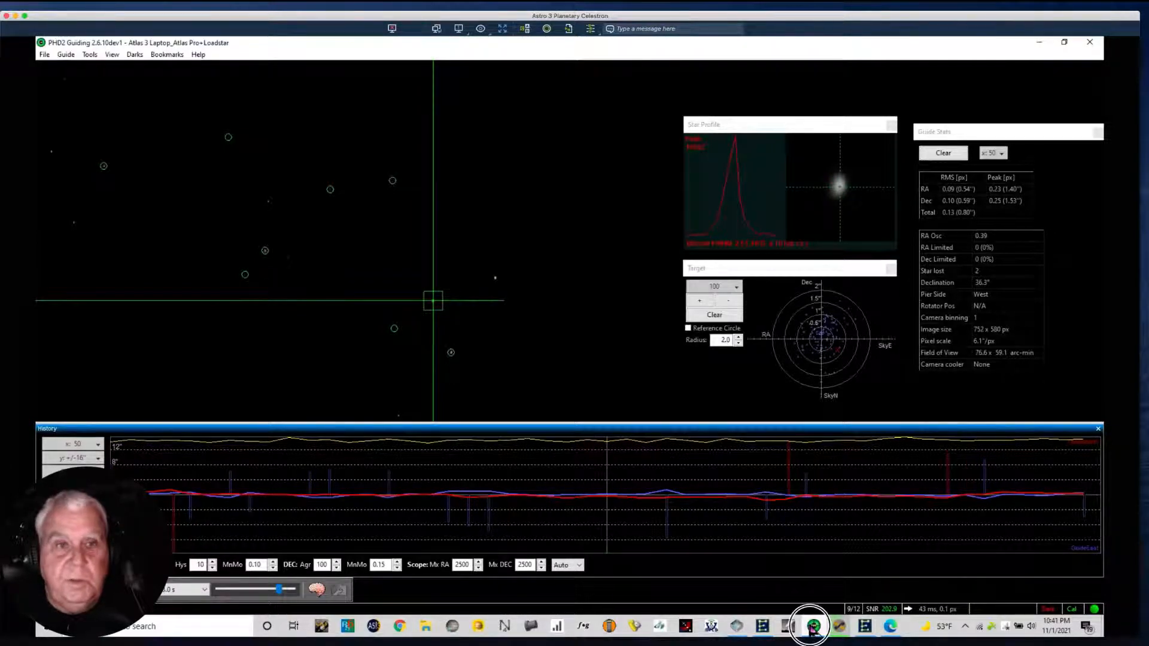
pyautogui.click(812, 628)
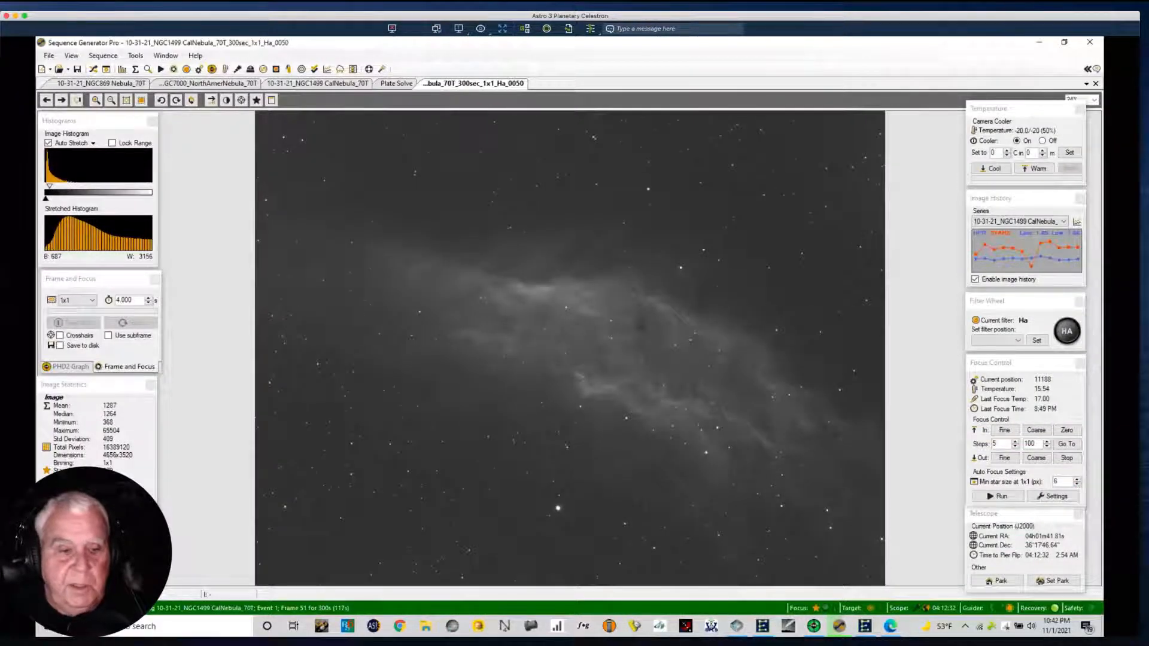
# Switch to the Astro 2 Vixen 625 desktop, examine its PHD2 guiding and EQMOD PEC curves, and return to Sequence Generator Pro.
pyautogui.hotkey('ctrl', 'Right')
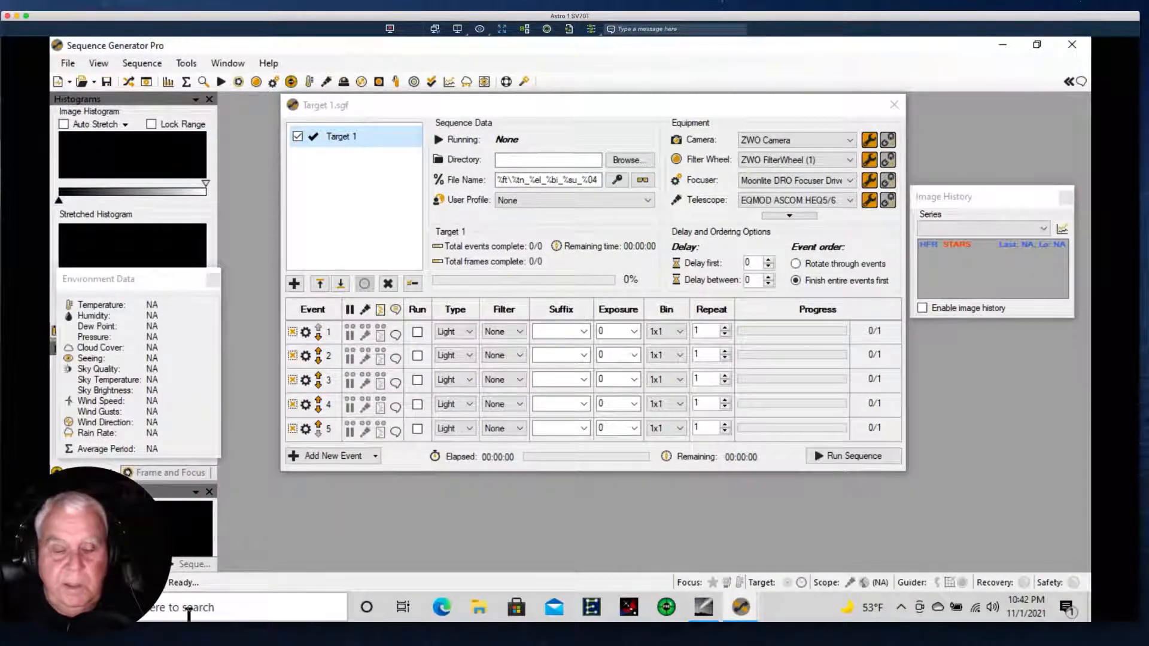
pyautogui.hotkey('ctrl', 'Right')
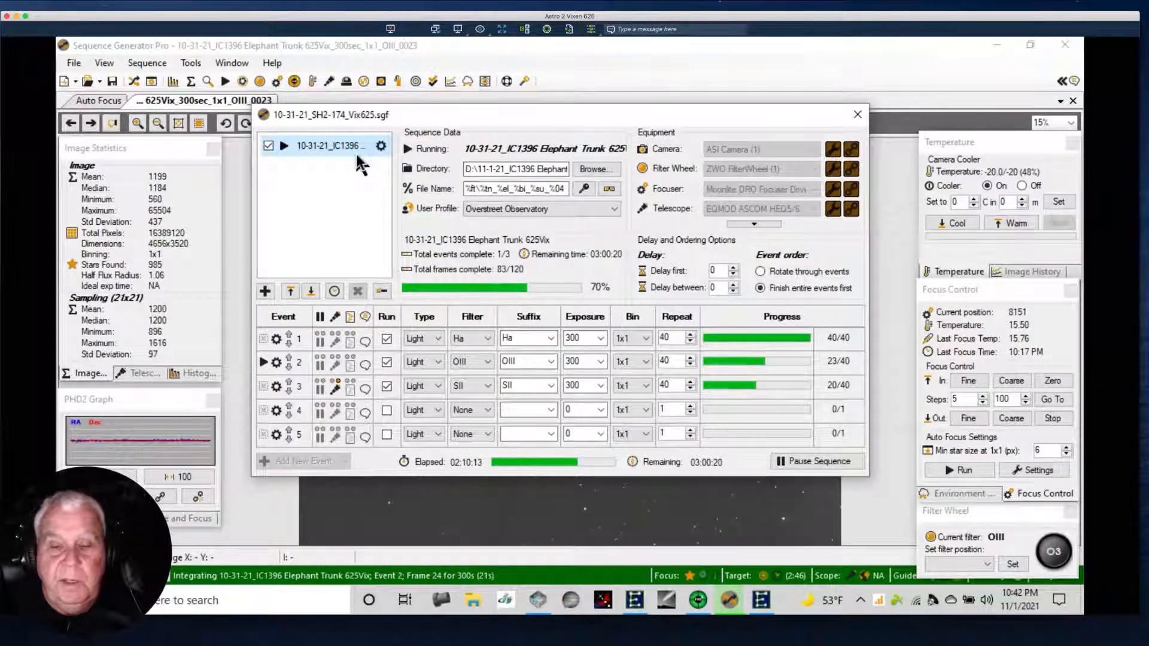
pyautogui.click(728, 601)
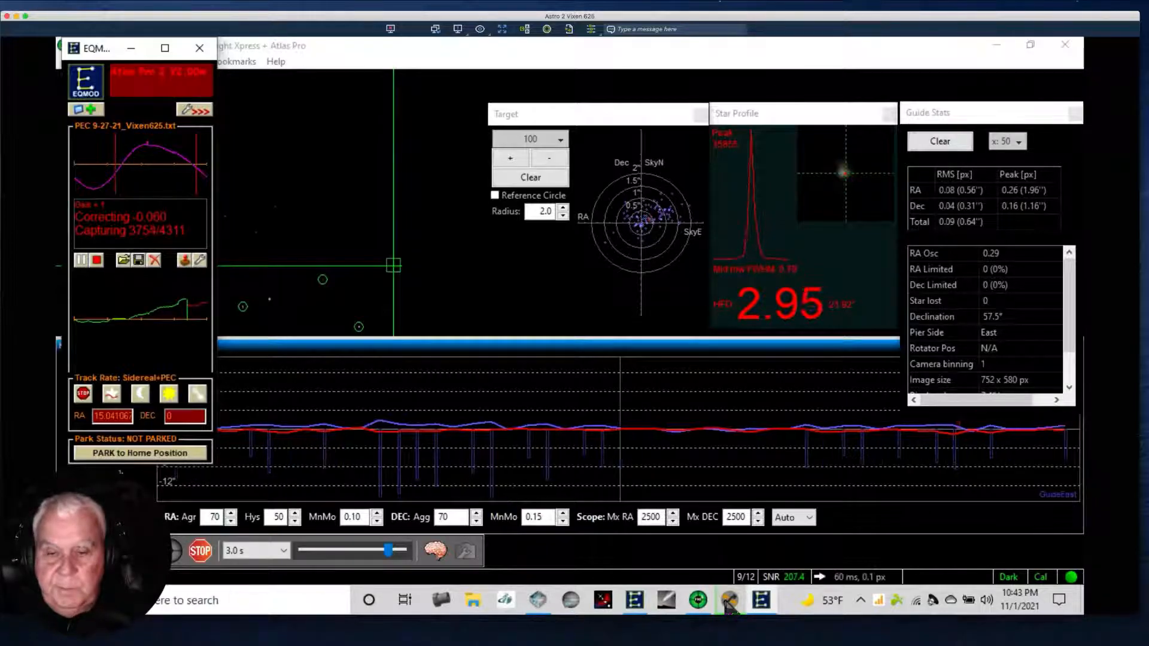
pyautogui.moveTo(728, 602)
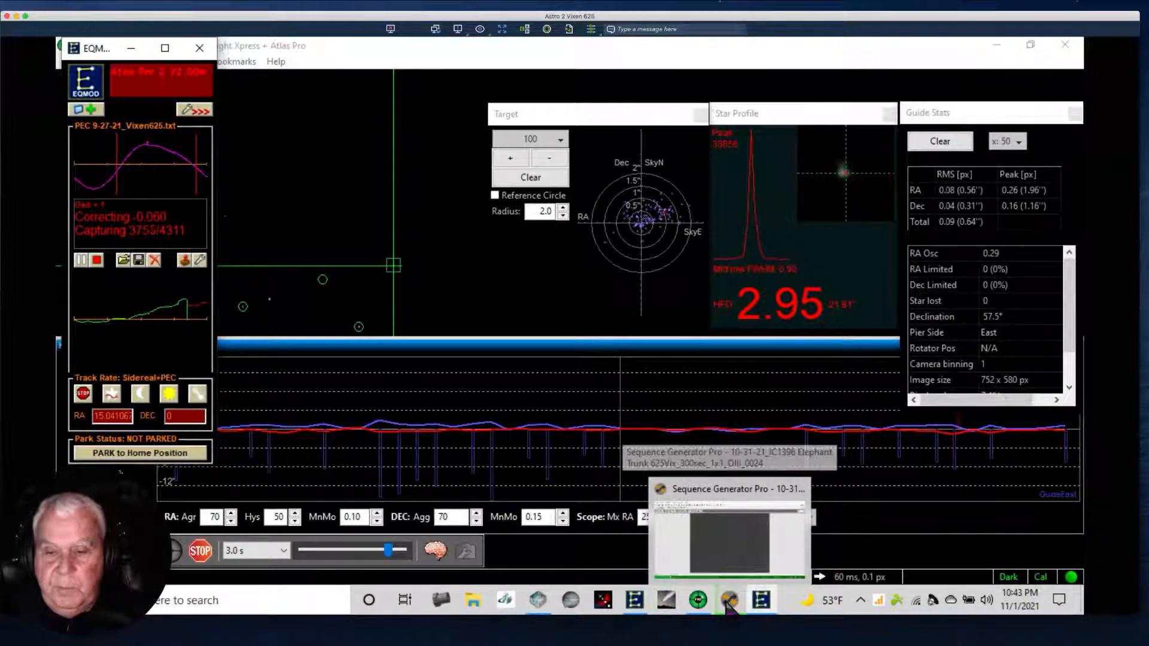
pyautogui.click(728, 601)
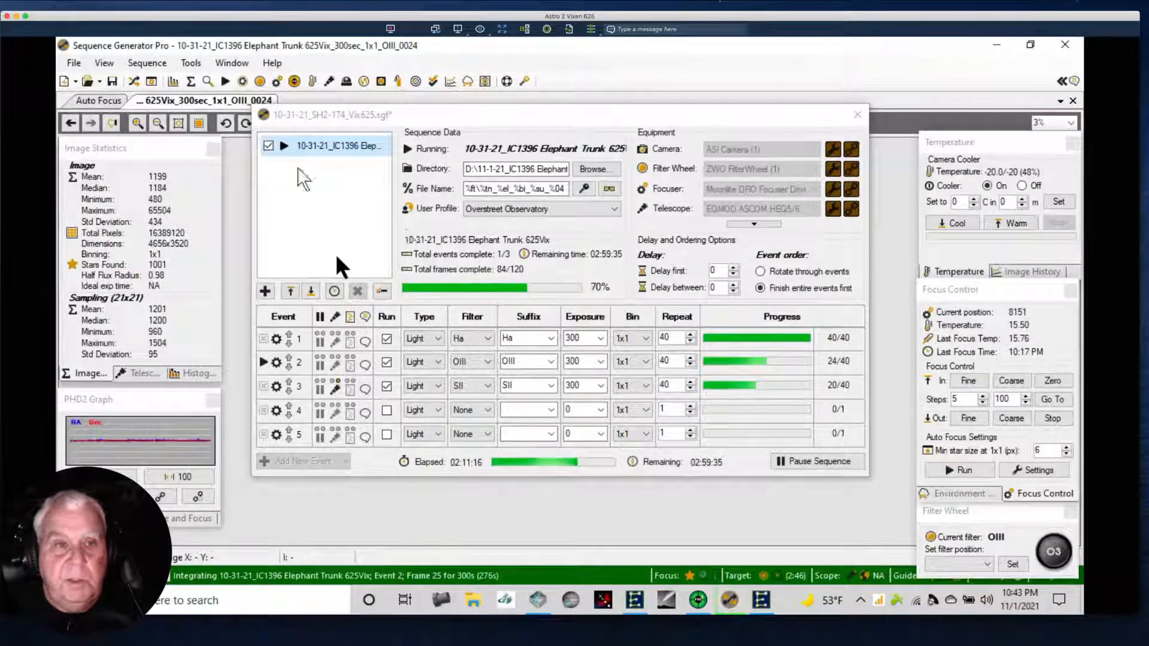
# Hide the sequencer window and fit the IC1396 Elephant Trunk OIII_0024 frame to the screen.
pyautogui.click(134, 82)
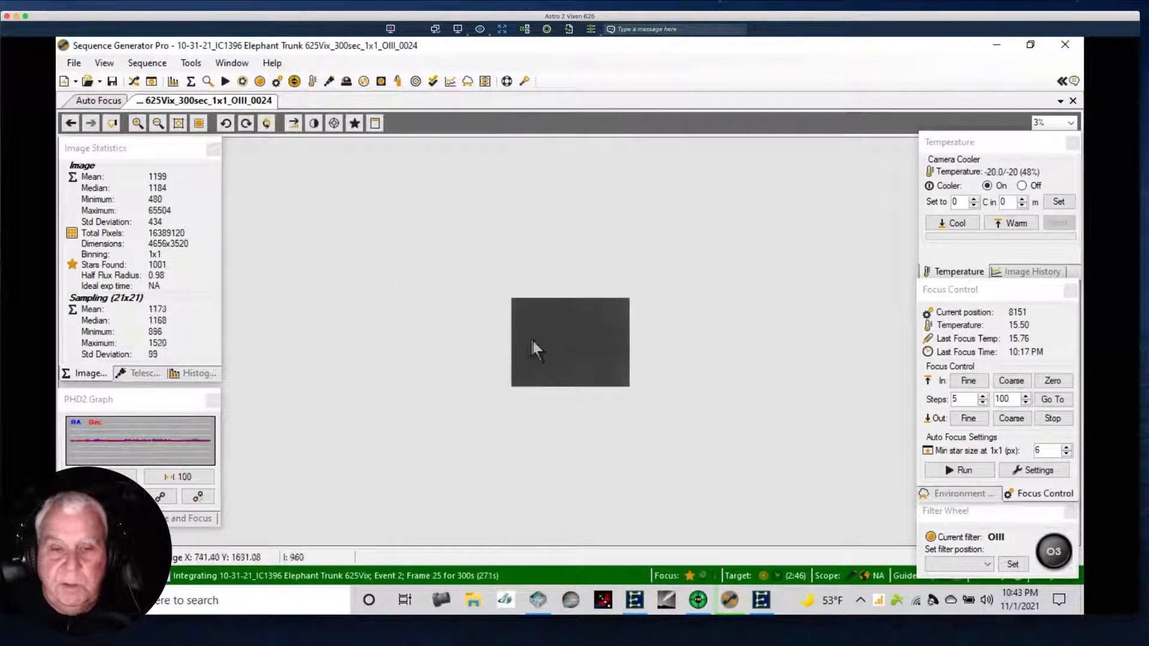
pyautogui.rightClick(579, 362)
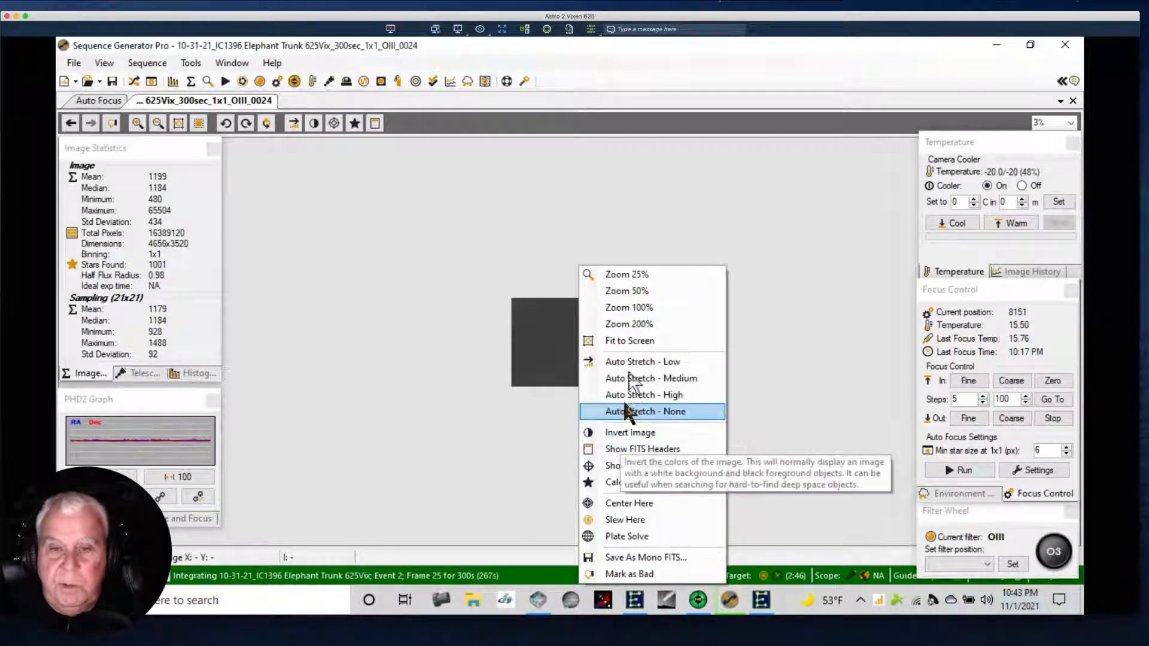
pyautogui.click(628, 346)
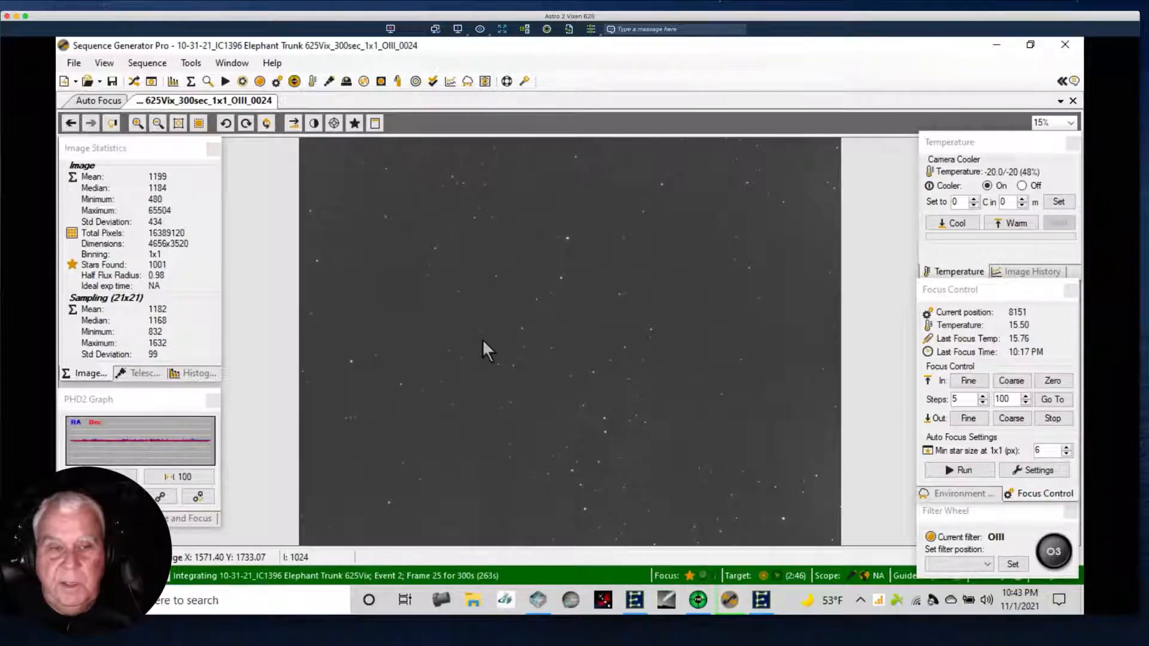
# Show the sequencer window to check the IC1396 Elephant Trunk filter events and their progress, and hide it again.
pyautogui.click(133, 82)
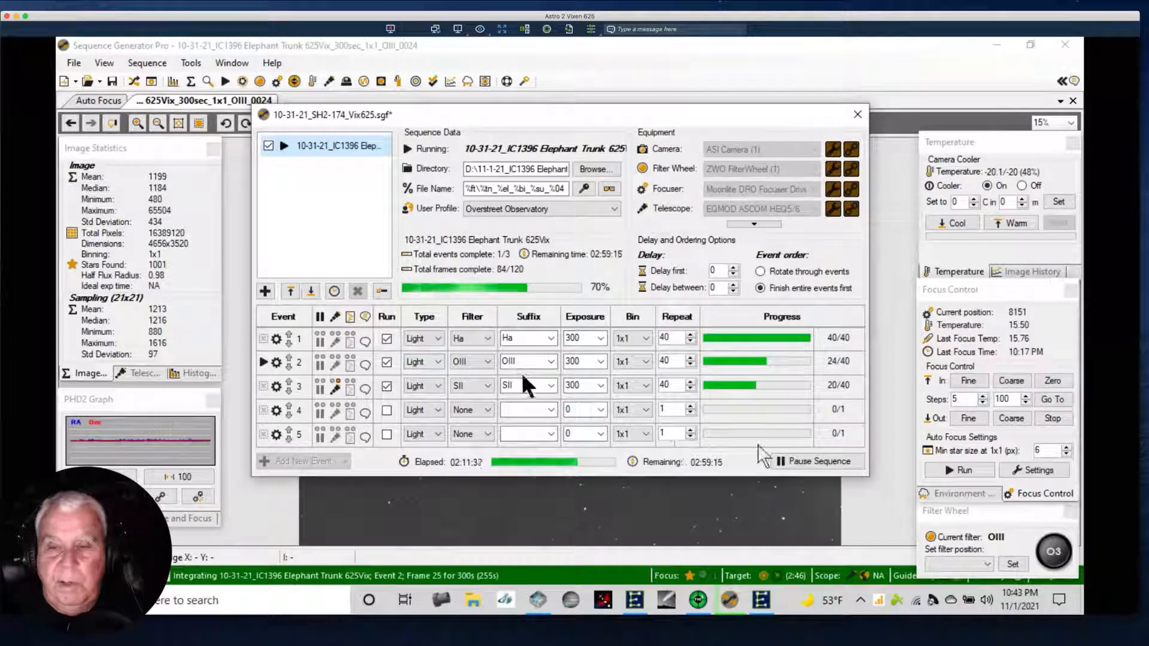
pyautogui.click(443, 52)
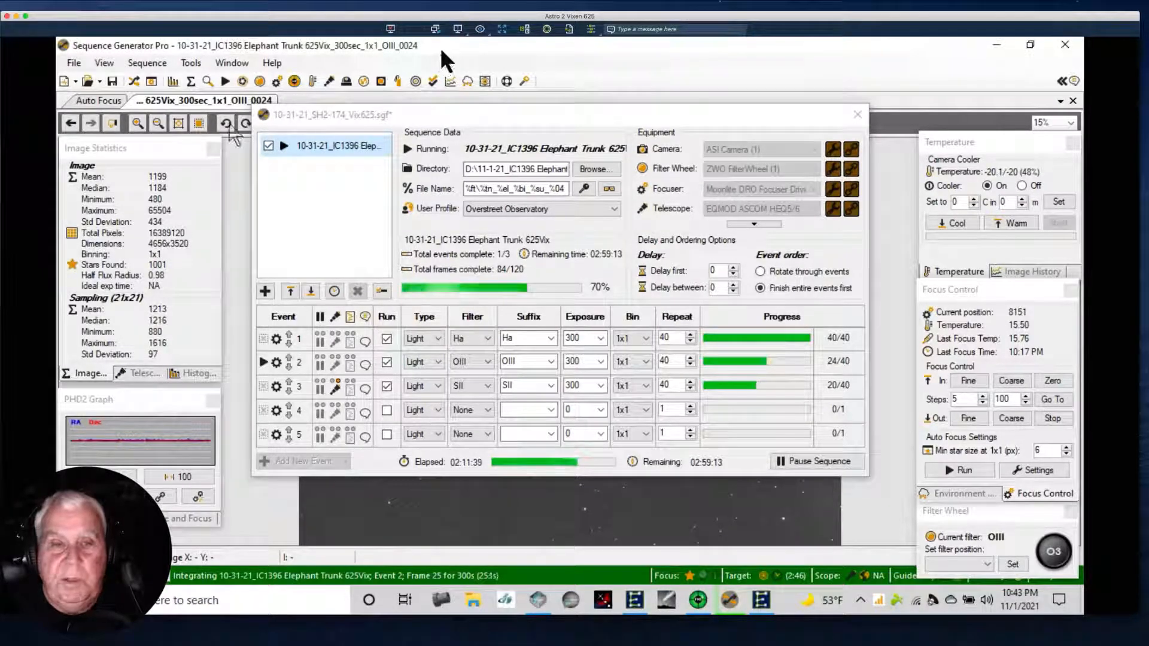
pyautogui.click(133, 82)
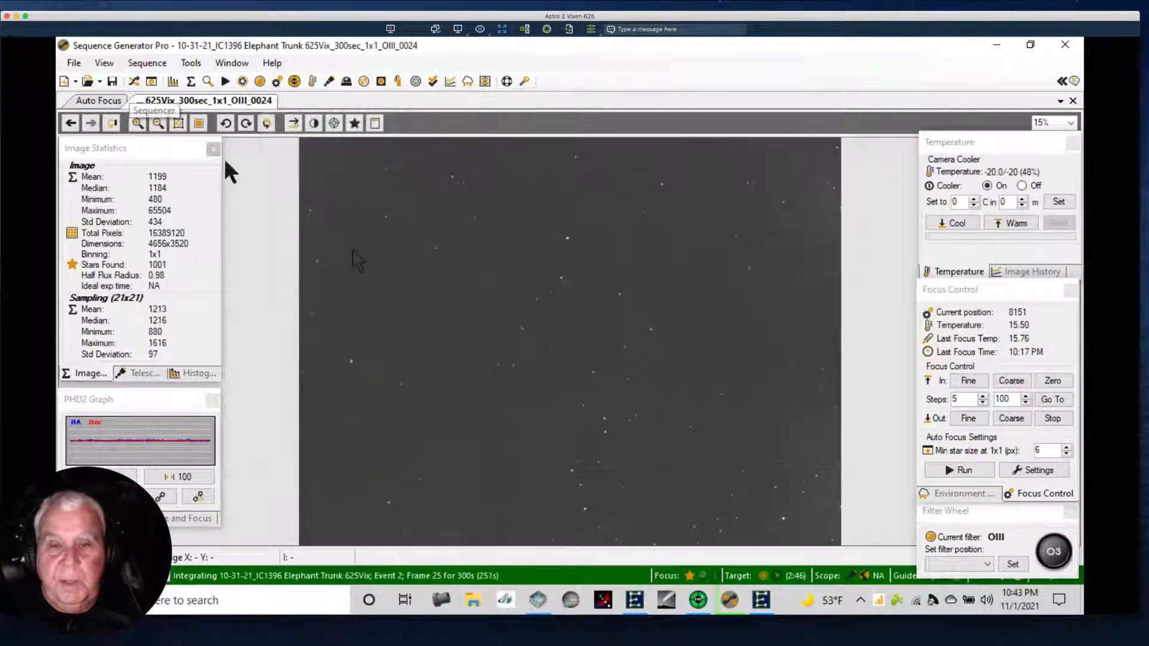
# Apply the high auto stretch to the OIII_0024 frame and step back through the captured frames to Ha_0037.
pyautogui.rightClick(418, 255)
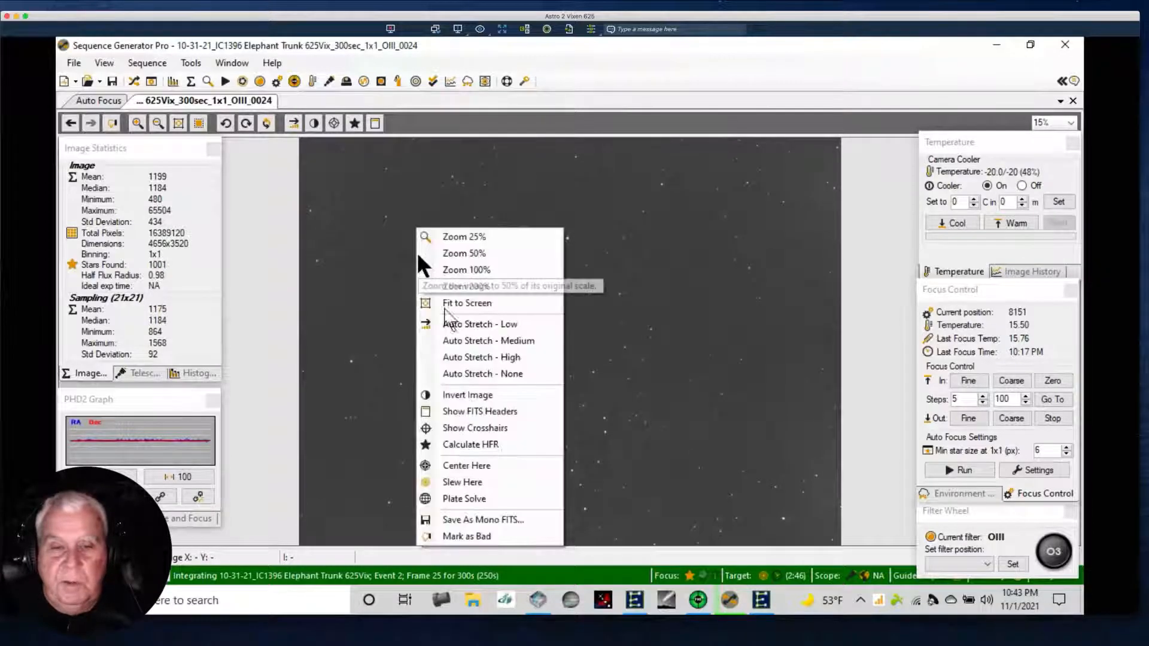
pyautogui.click(488, 358)
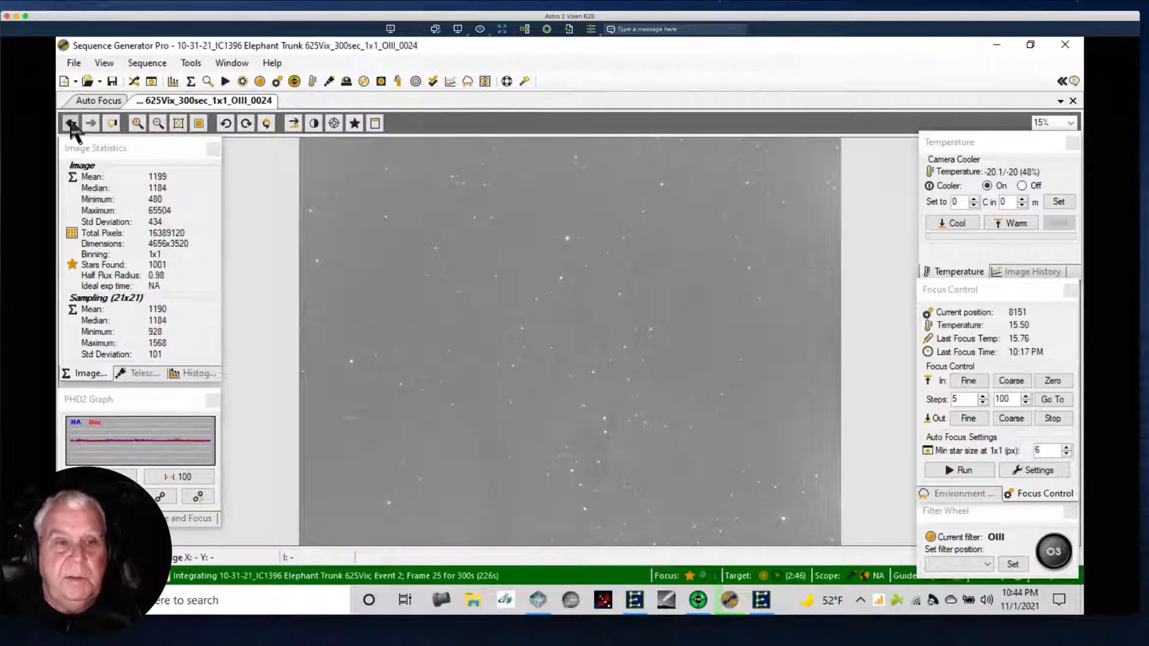
pyautogui.click(72, 123)
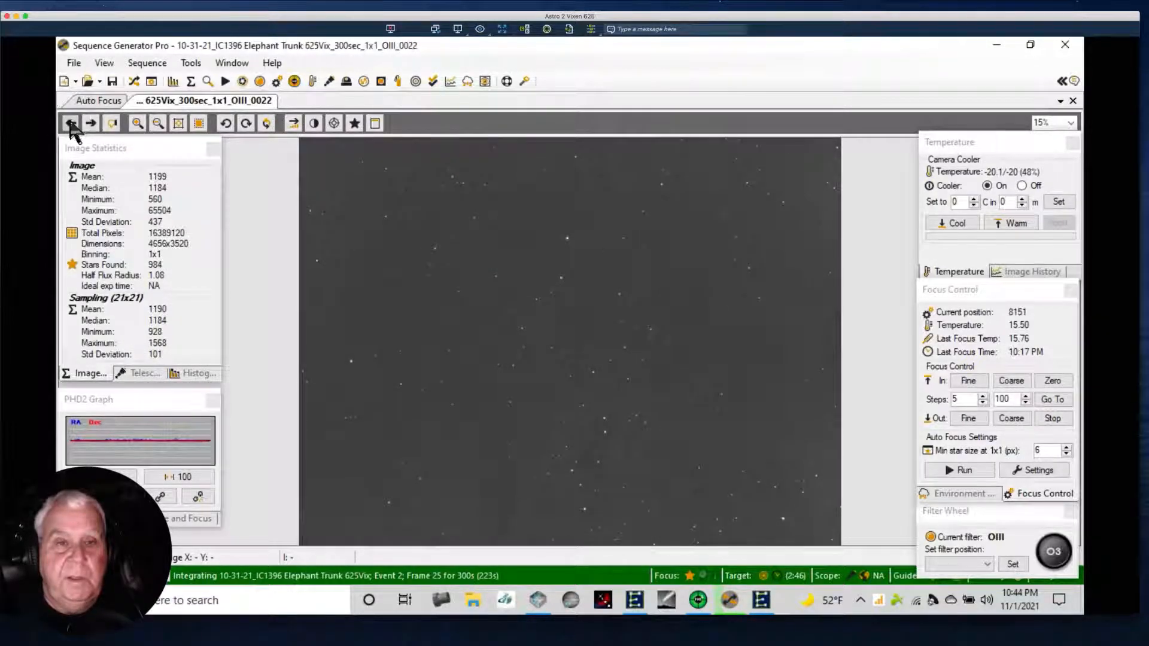
pyautogui.click(71, 124)
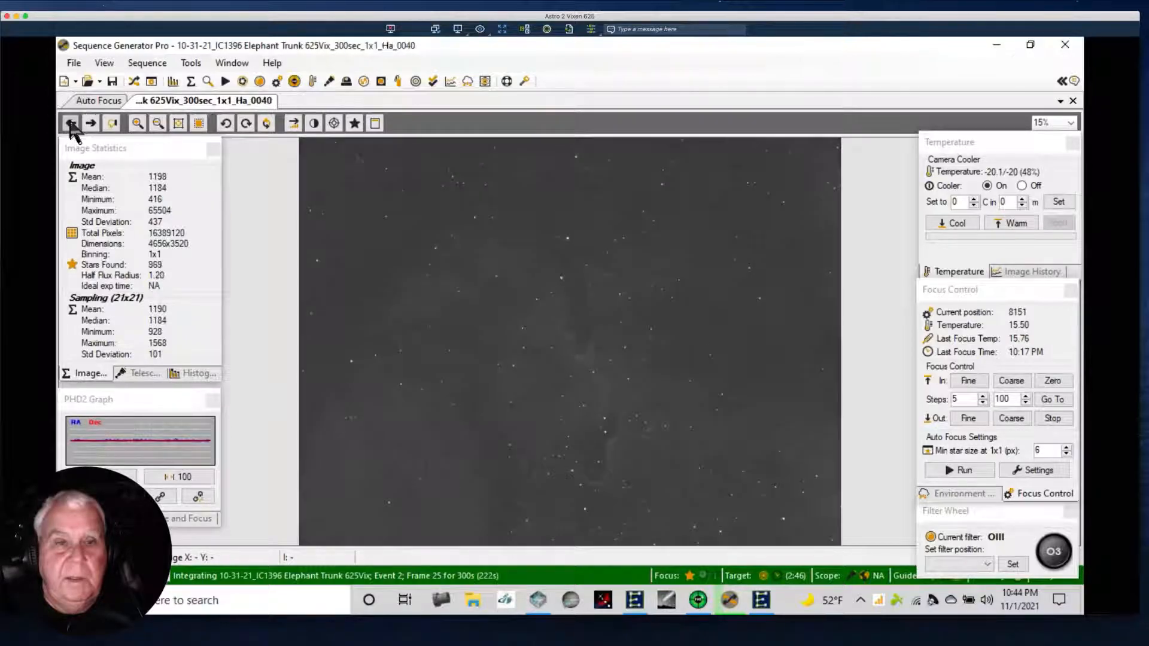
pyautogui.click(71, 124)
pyautogui.click(71, 124)
pyautogui.click(71, 124)
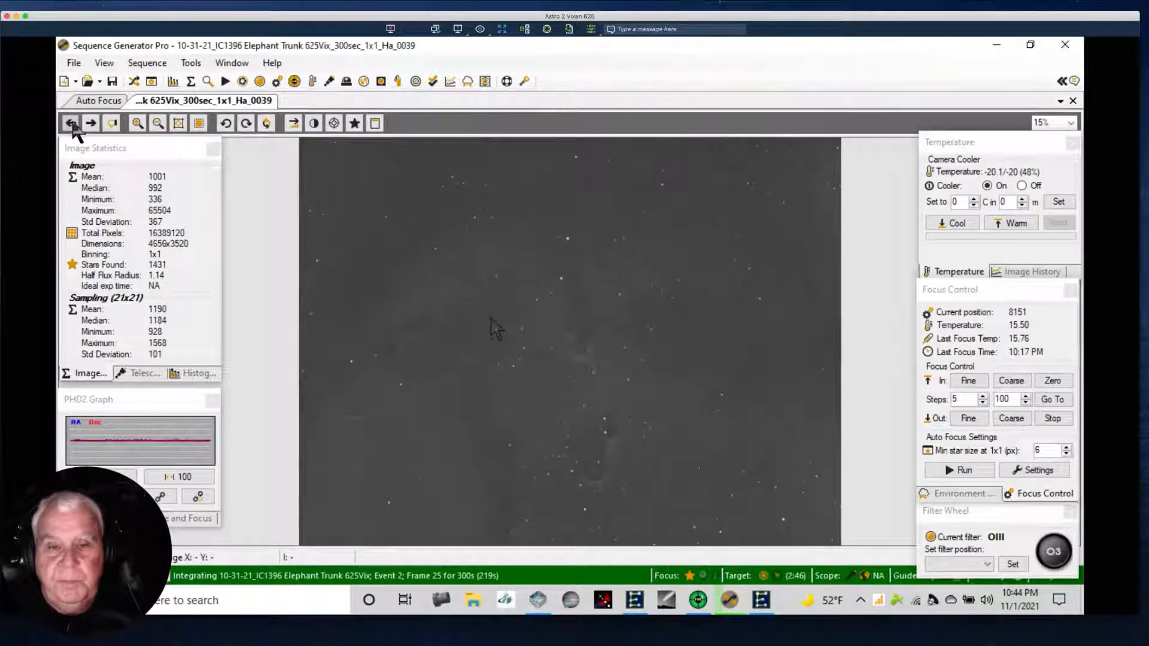
# Apply the medium auto stretch to the Ha_0037 frame and show the sequencer window with the filter events.
pyautogui.rightClick(545, 328)
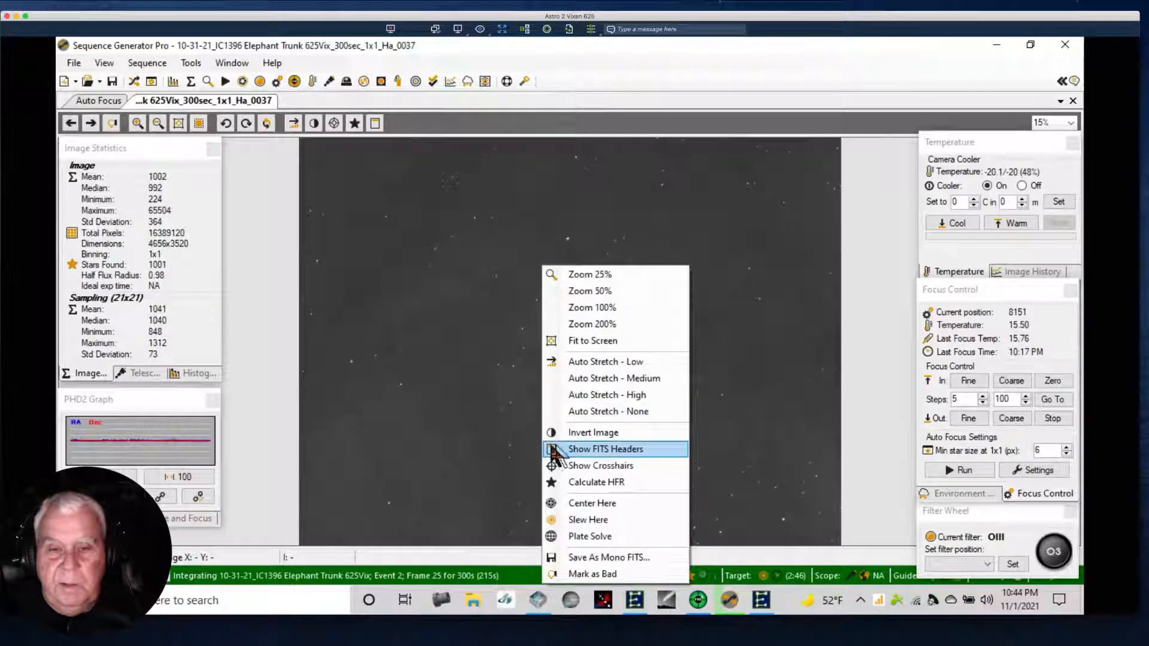
pyautogui.click(584, 380)
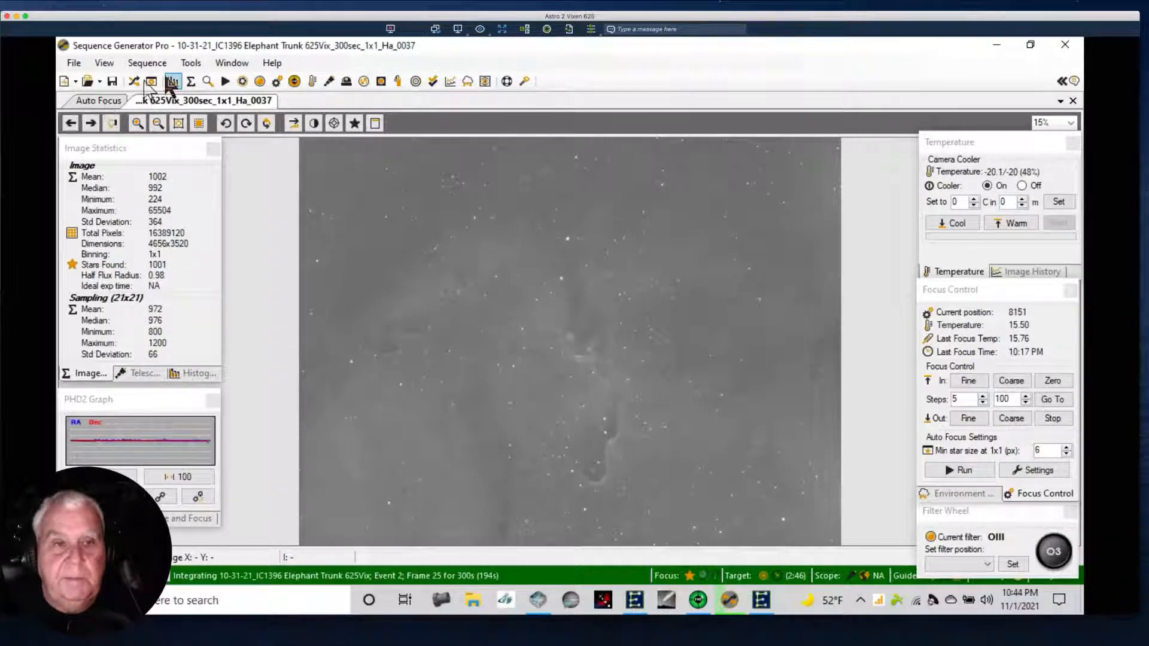
pyautogui.click(133, 82)
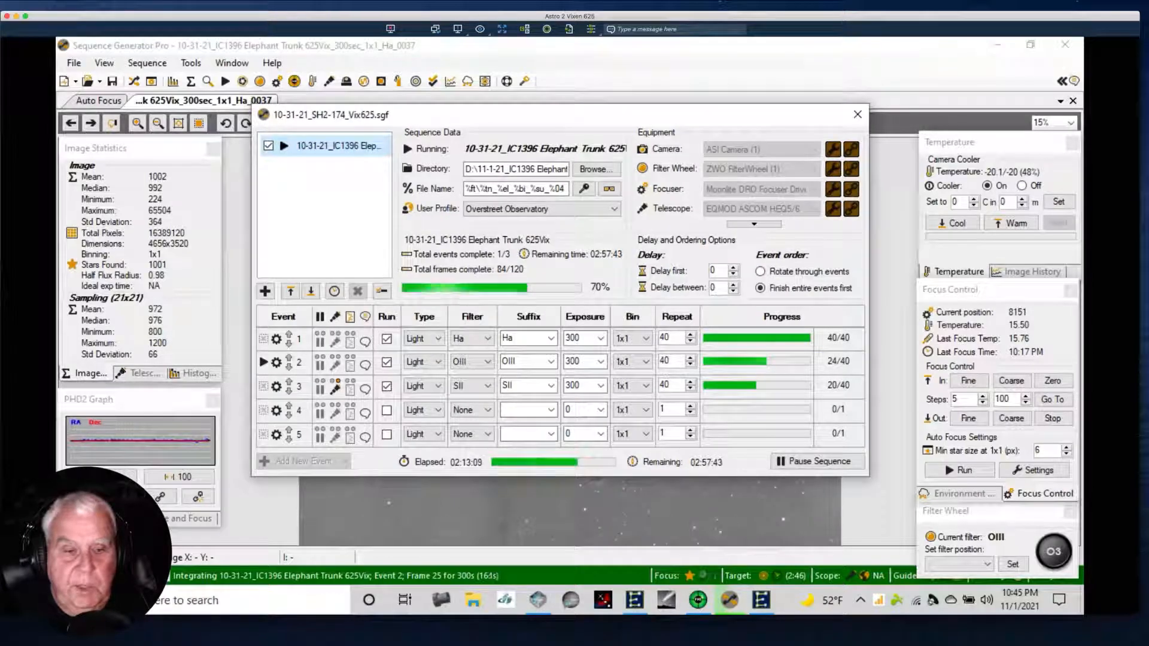
# Switch to SkySafari, set the chart to the current time, and examine the sky from the Elephant Trunk to the California Nebula.
pyautogui.click(236, 642)
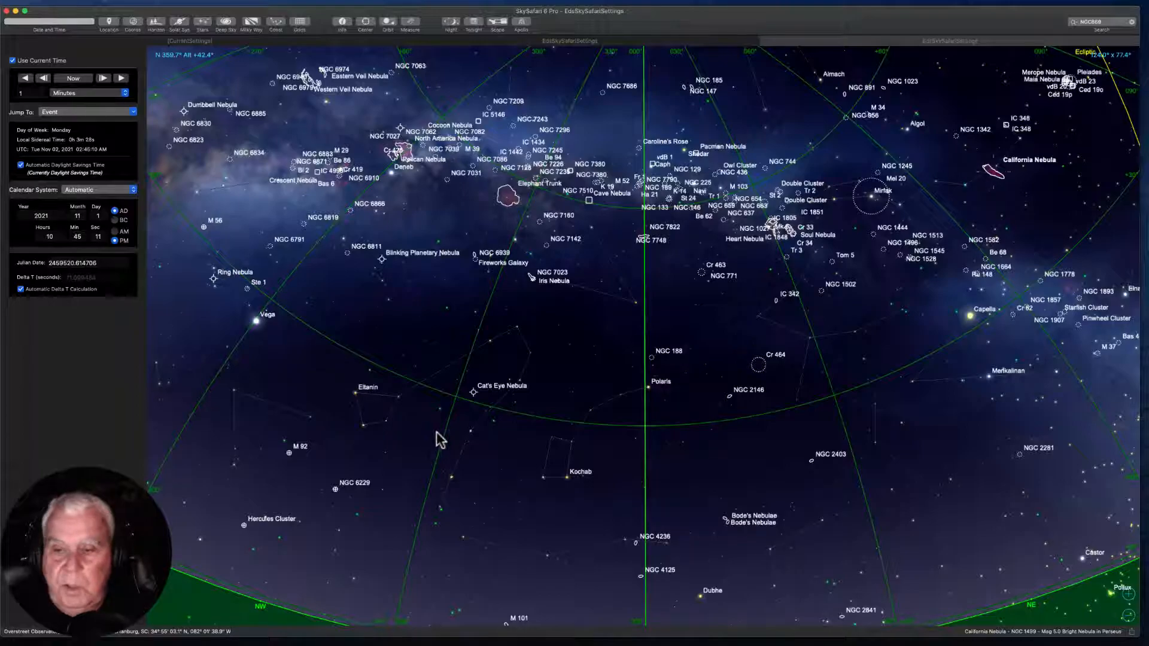
pyautogui.moveTo(462, 445); pyautogui.dragTo(425, 401)
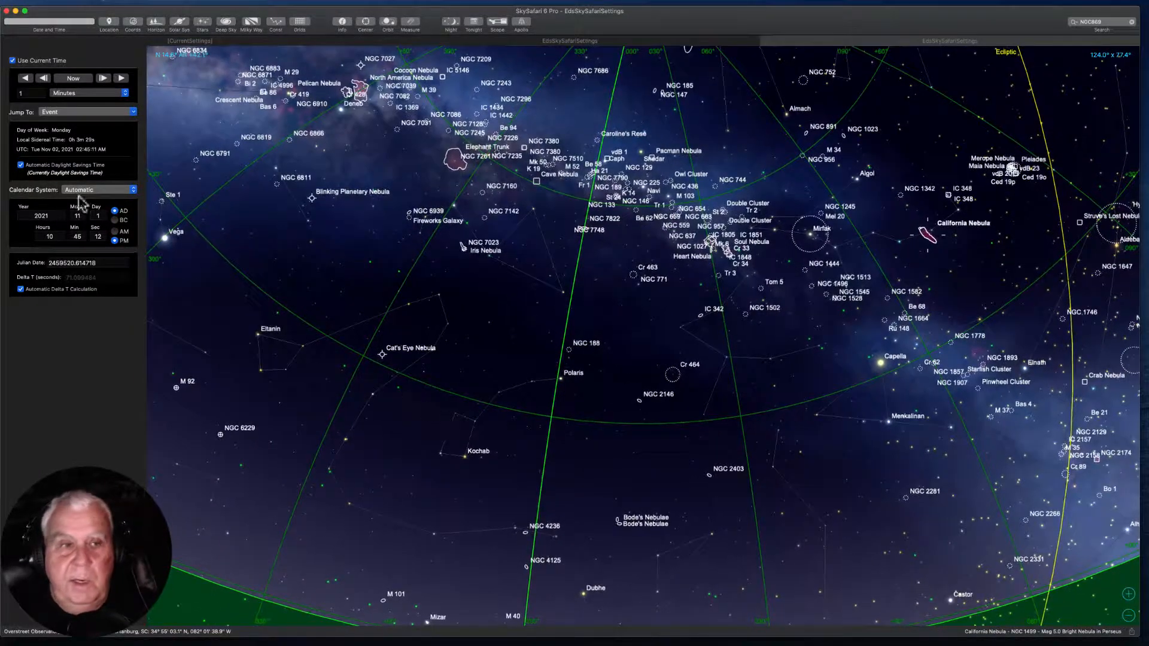
pyautogui.click(68, 80)
pyautogui.moveTo(529, 317); pyautogui.dragTo(417, 213)
pyautogui.moveTo(462, 279); pyautogui.dragTo(447, 332)
pyautogui.moveTo(526, 314); pyautogui.dragTo(474, 264)
pyautogui.moveTo(575, 310); pyautogui.dragTo(516, 330)
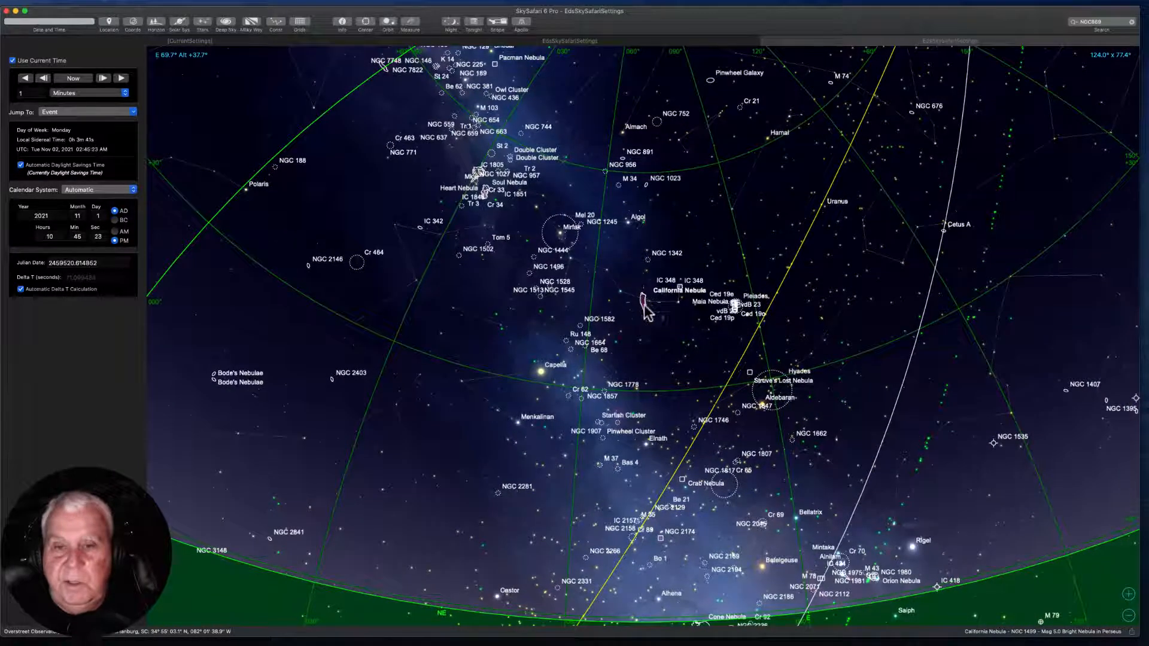
# Examine the chart around the Andromeda Galaxy near the zenith and return the view to the northern horizon.
pyautogui.moveTo(457, 309); pyautogui.dragTo(595, 323)
pyautogui.moveTo(440, 277); pyautogui.dragTo(360, 280)
pyautogui.moveTo(598, 222); pyautogui.dragTo(544, 291)
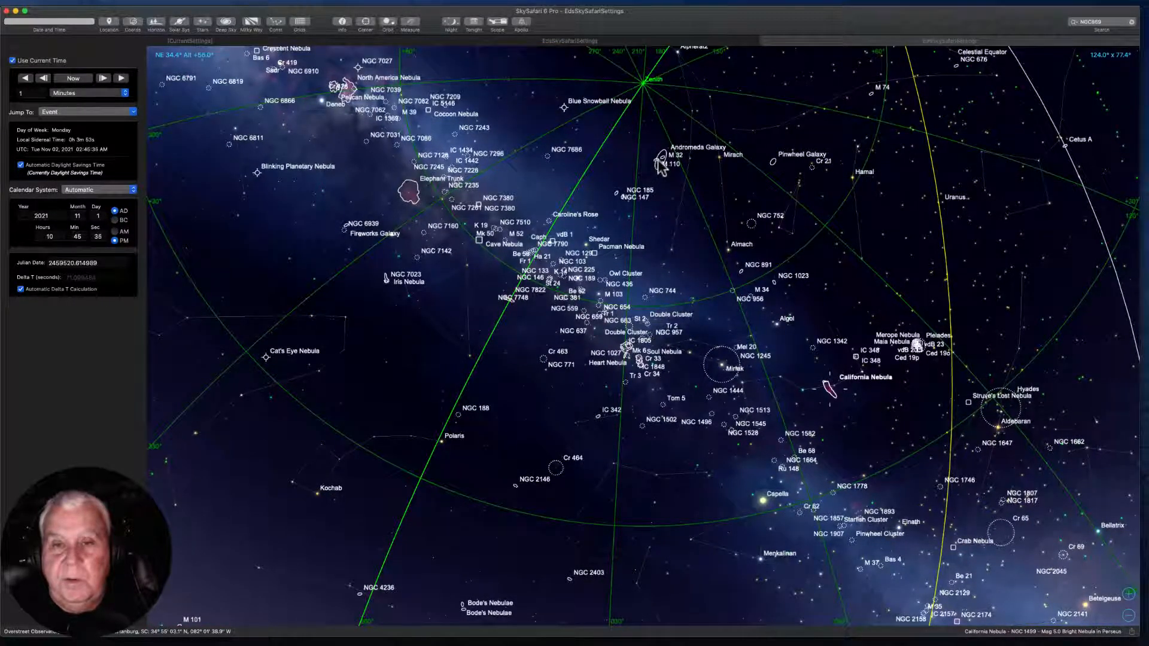
pyautogui.moveTo(189, 405); pyautogui.dragTo(555, 274)
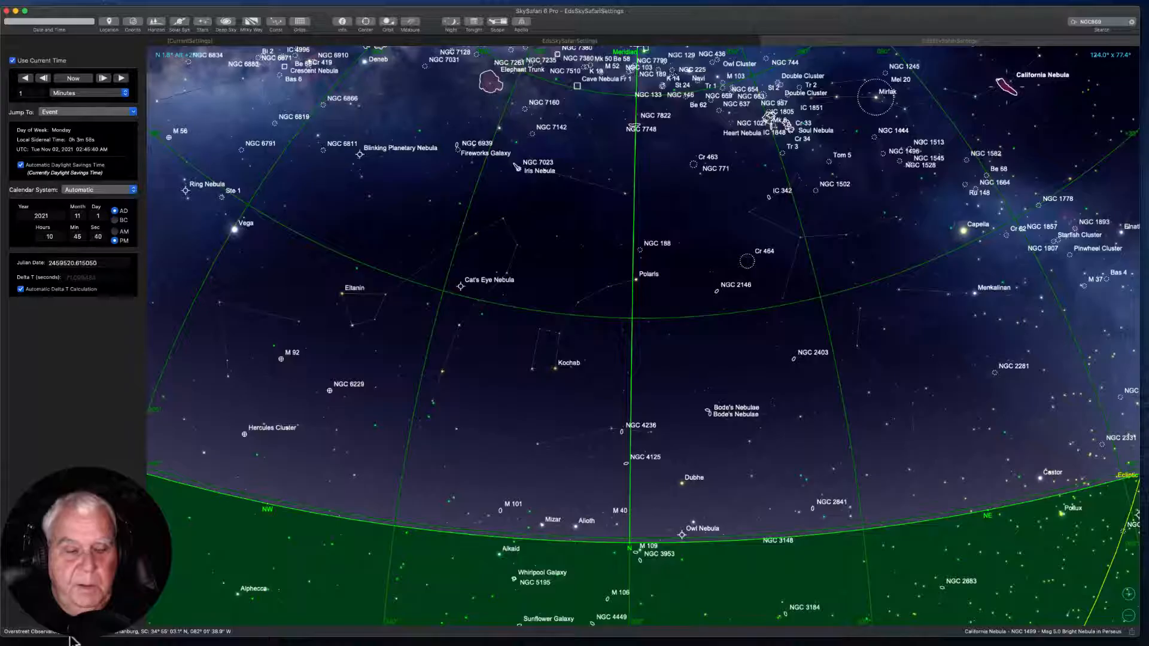
# Switch to the Astro 3 Planetary Celestron desktop, open the Framing & Mosaic Wizard, and move it clear of the histograms.
pyautogui.hotkey('ctrl', 'Left')
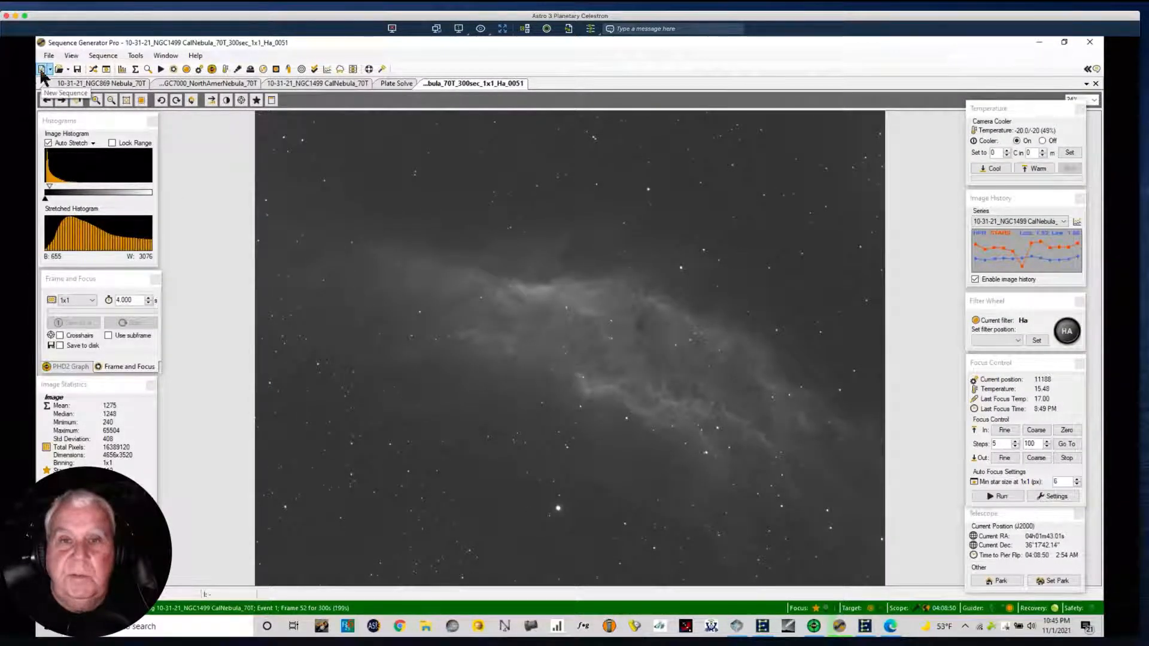
pyautogui.click(134, 56)
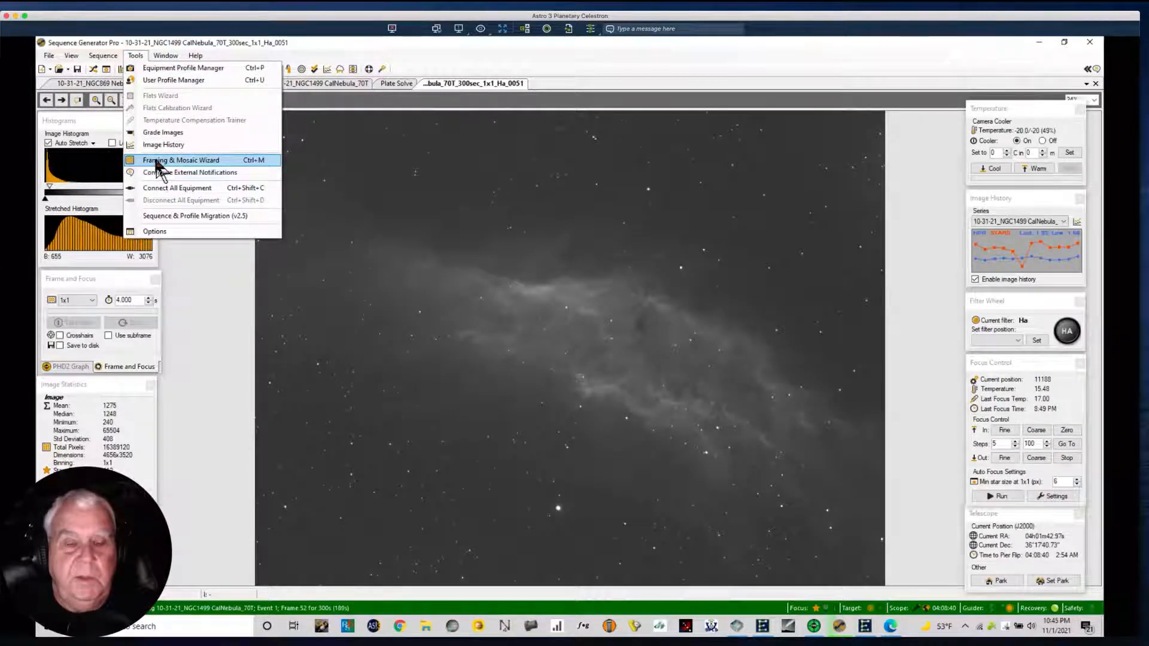
pyautogui.click(188, 162)
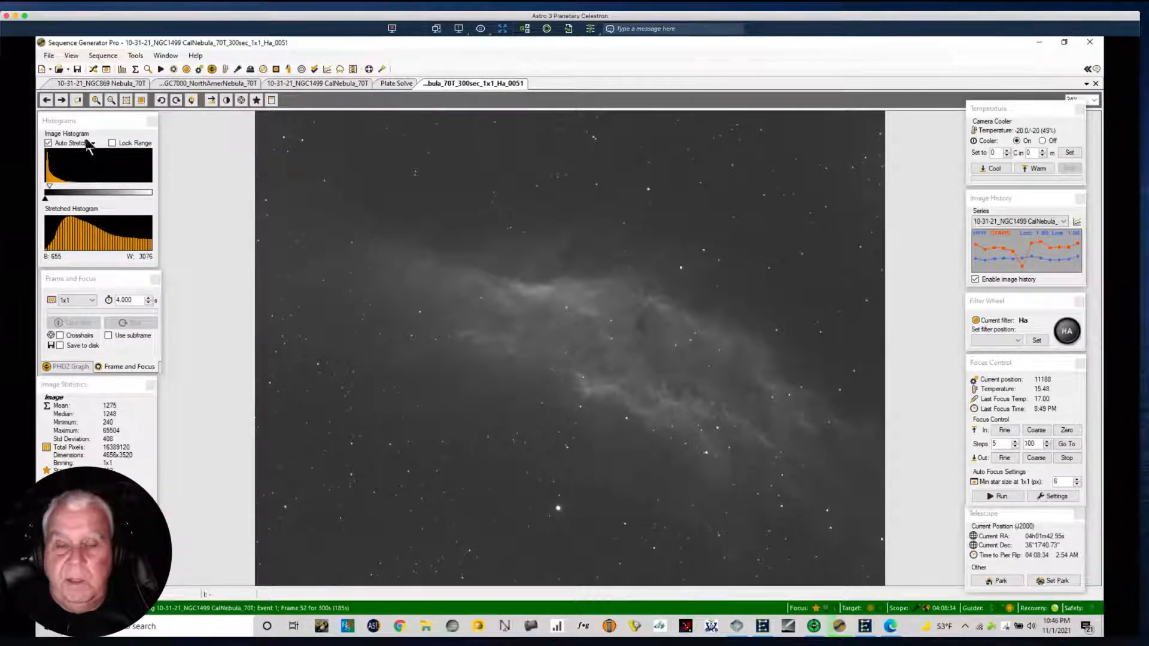
pyautogui.moveTo(148, 117); pyautogui.dragTo(241, 77)
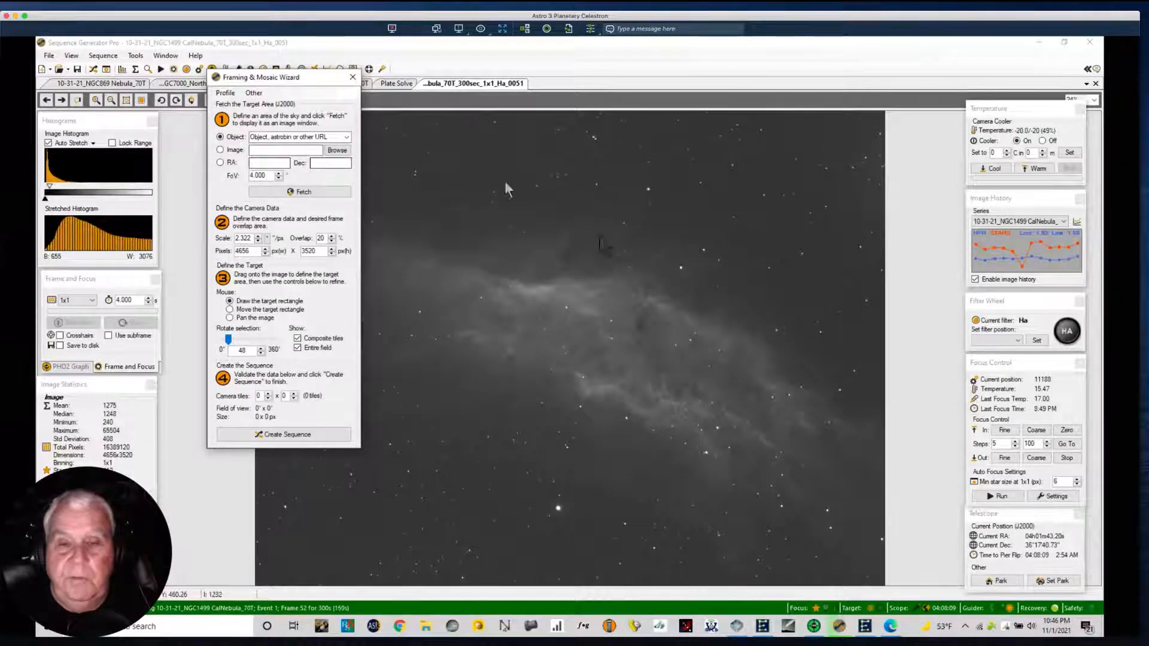
# Define the wizard's target area by object name m31 and fetch its sky image.
pyautogui.click(232, 151)
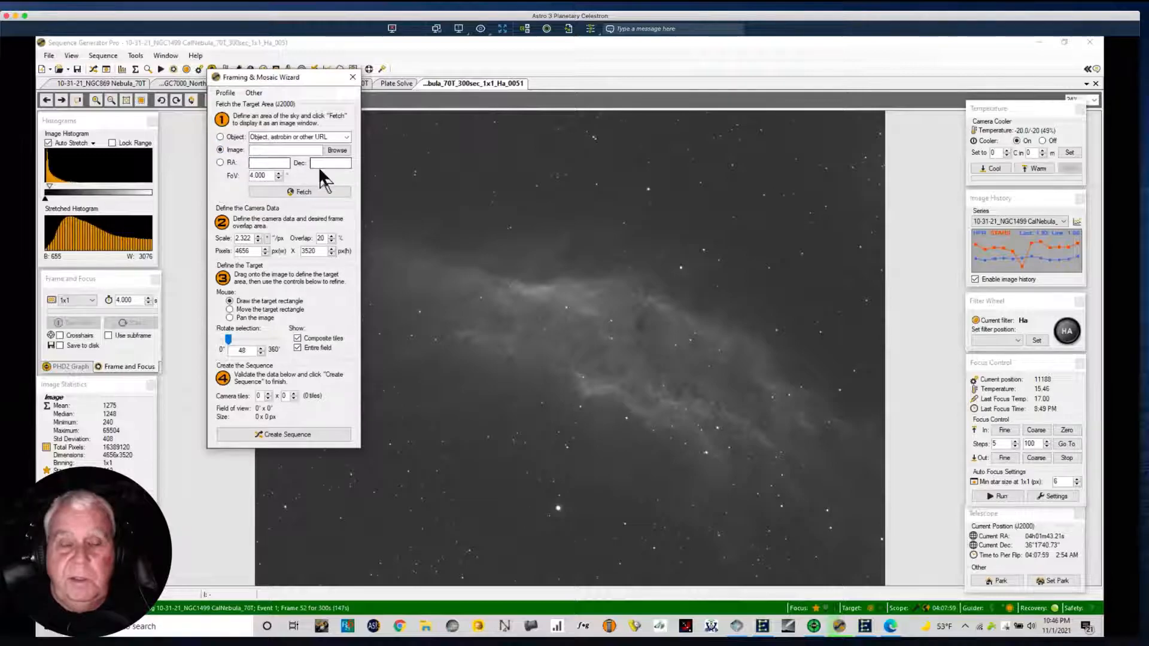
pyautogui.click(220, 162)
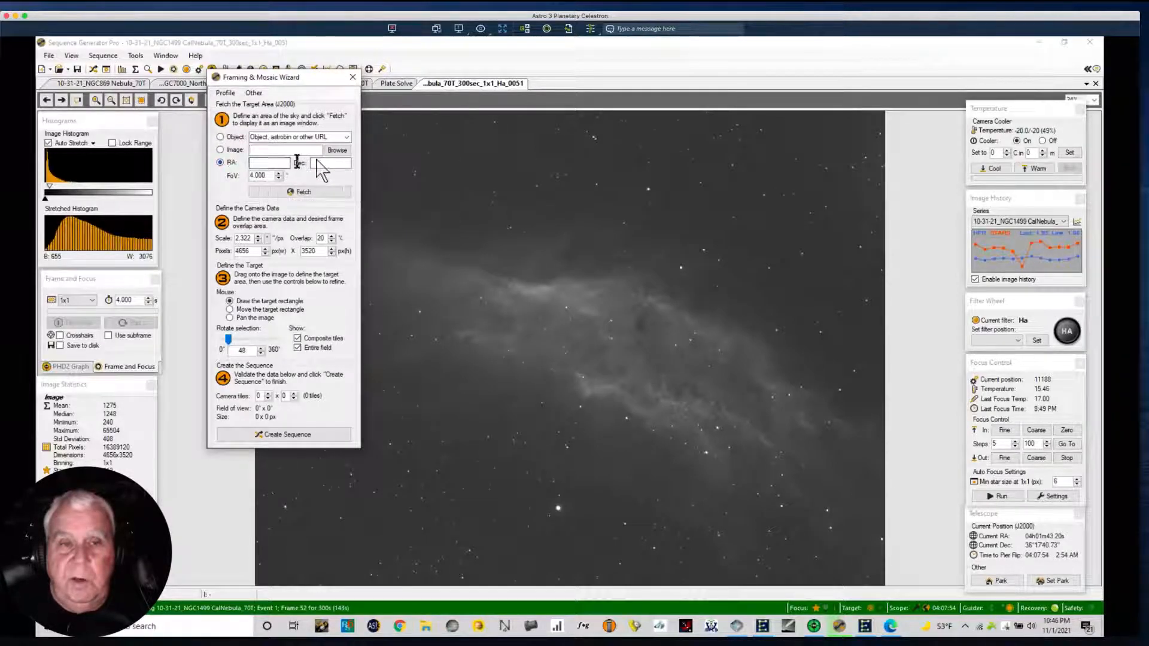
pyautogui.click(220, 137)
pyautogui.click(258, 136)
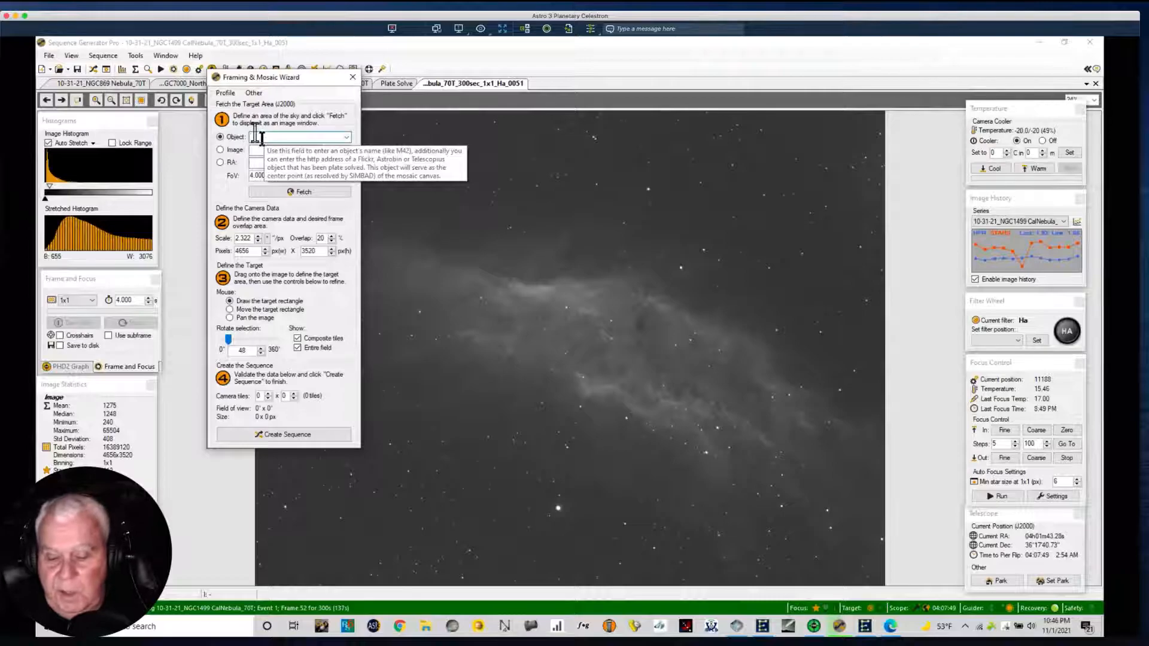
pyautogui.write('m31')
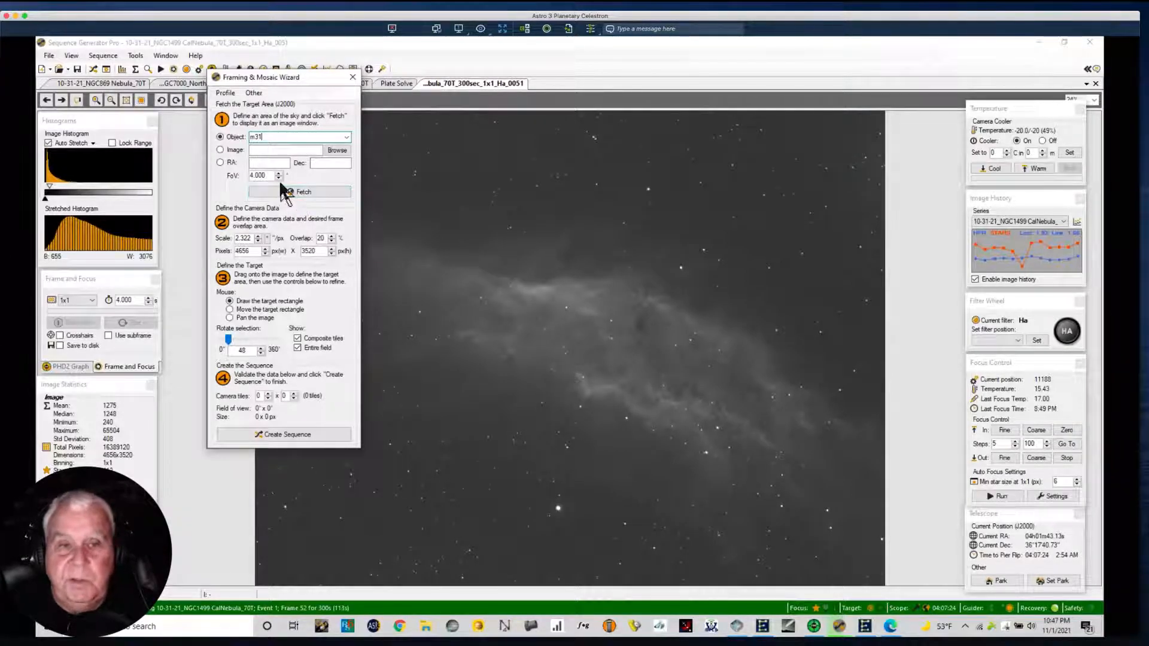
pyautogui.click(289, 193)
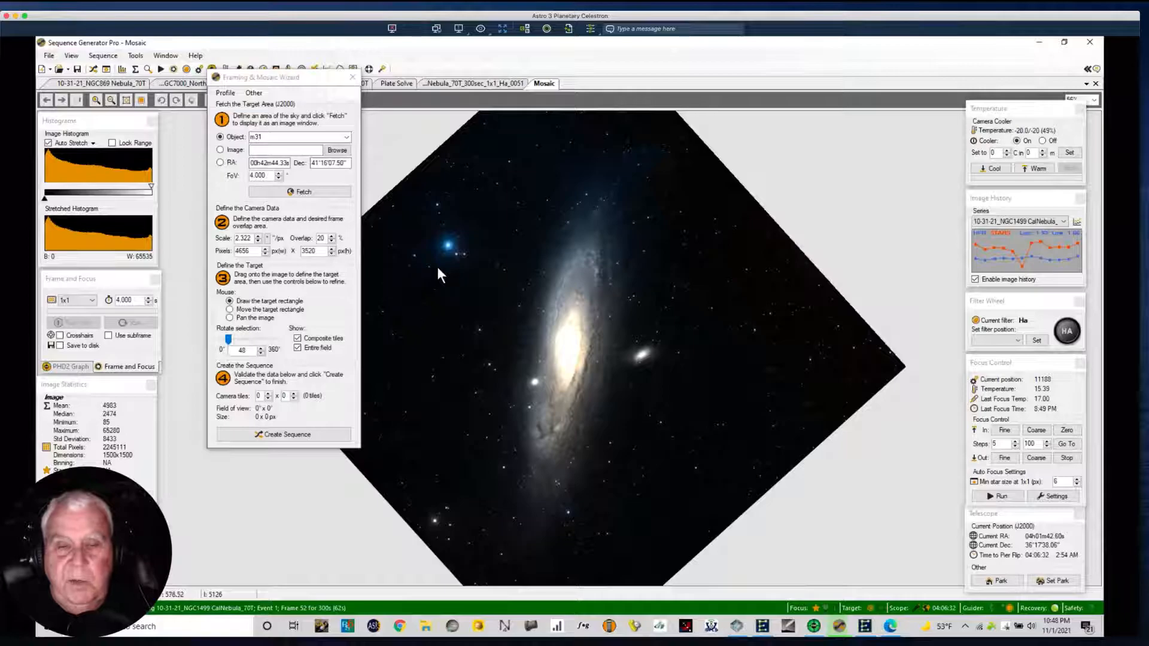
# Draw a one-tile target rectangle on the m31 image and center it on the galaxy.
pyautogui.moveTo(475, 216)
pyautogui.mouseDown()
pyautogui.moveTo(483, 297)
pyautogui.moveTo(505, 300)
pyautogui.mouseUp()
pyautogui.moveTo(574, 308)
pyautogui.mouseDown()
pyautogui.moveTo(480, 312)
pyautogui.moveTo(506, 319)
pyautogui.mouseUp()
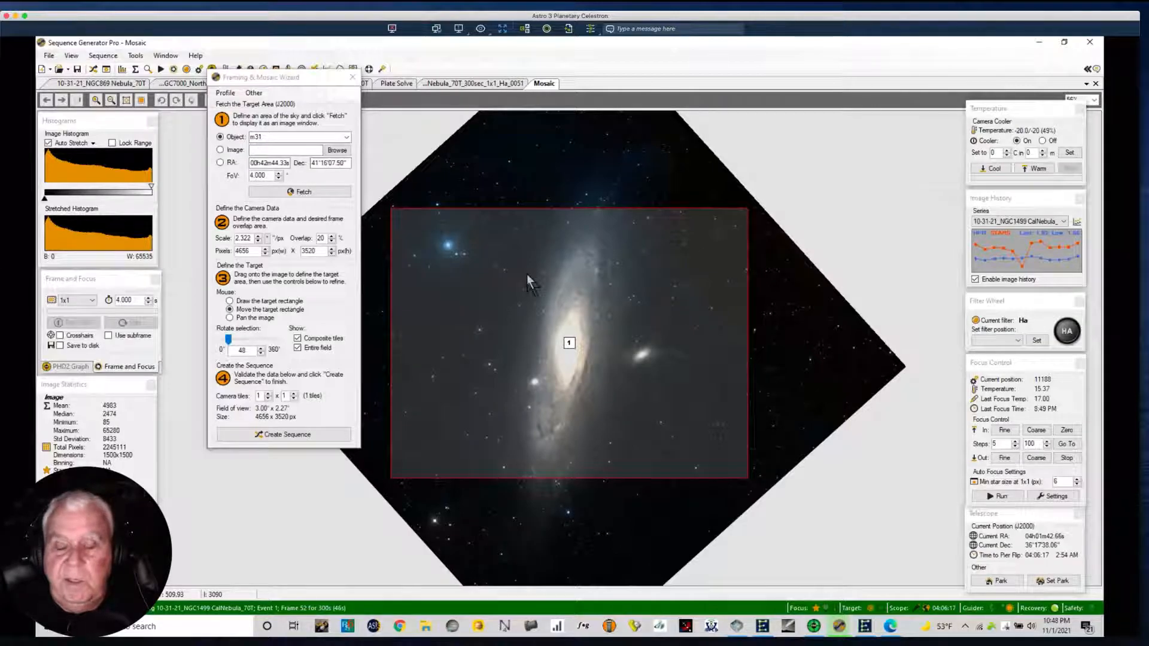
pyautogui.moveTo(526, 278); pyautogui.dragTo(529, 282)
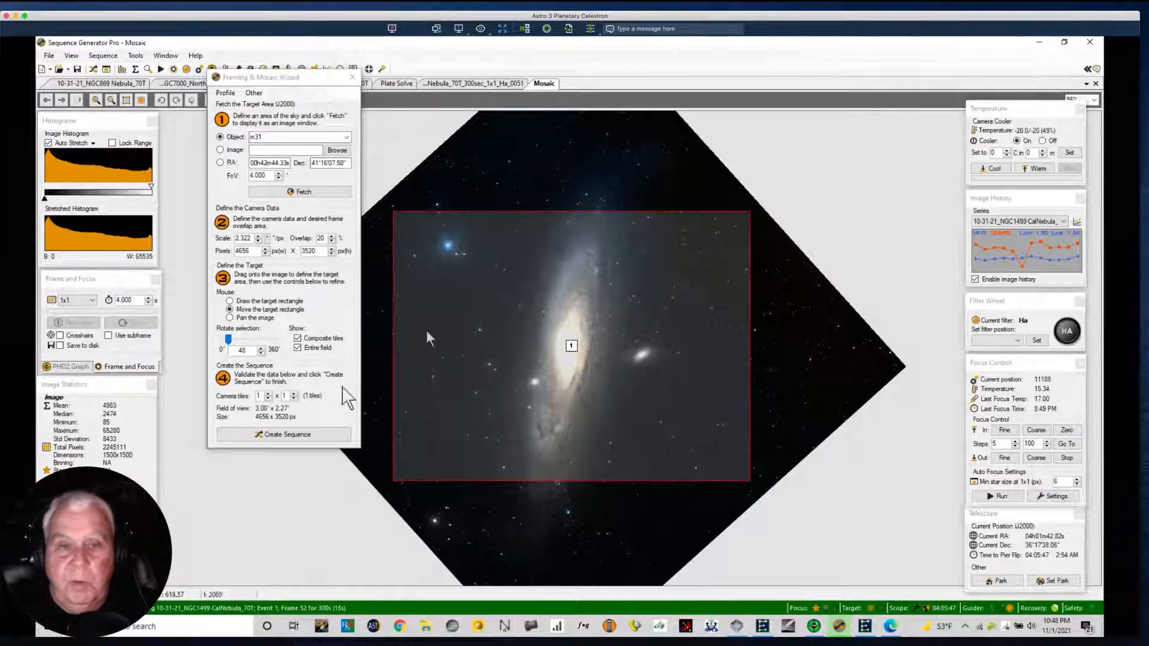
# Expand the target to 2 x 2 camera tiles and recenter the mosaic over the galaxy.
pyautogui.click(269, 394)
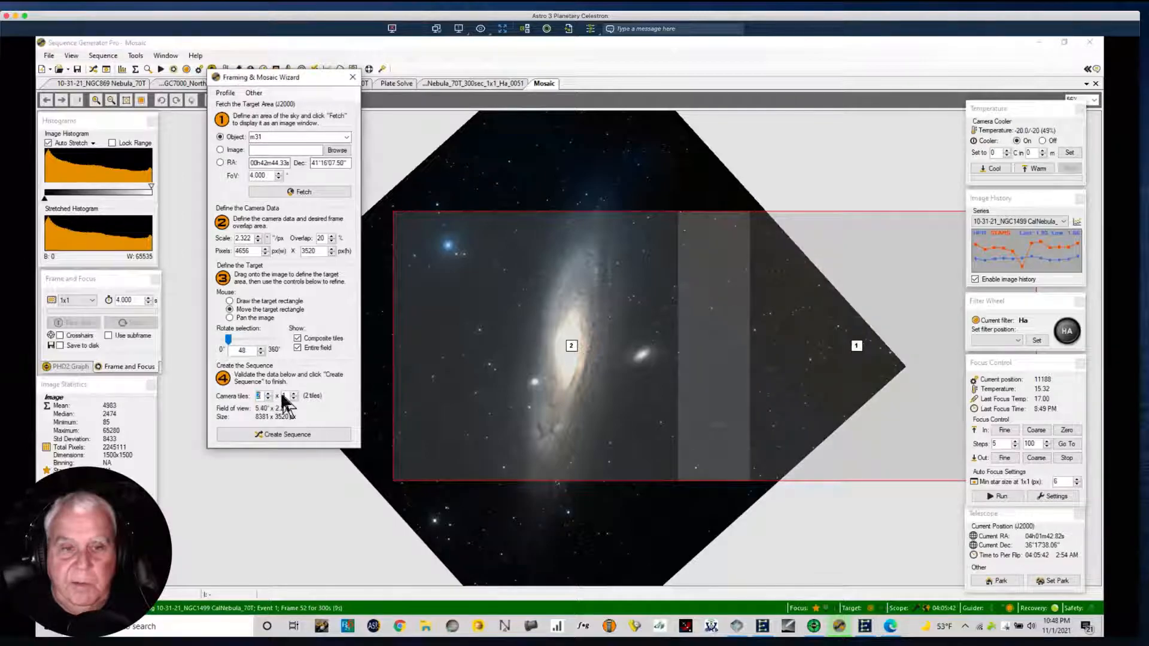
pyautogui.click(294, 394)
pyautogui.moveTo(579, 341); pyautogui.dragTo(437, 243)
pyautogui.moveTo(524, 343); pyautogui.dragTo(518, 334)
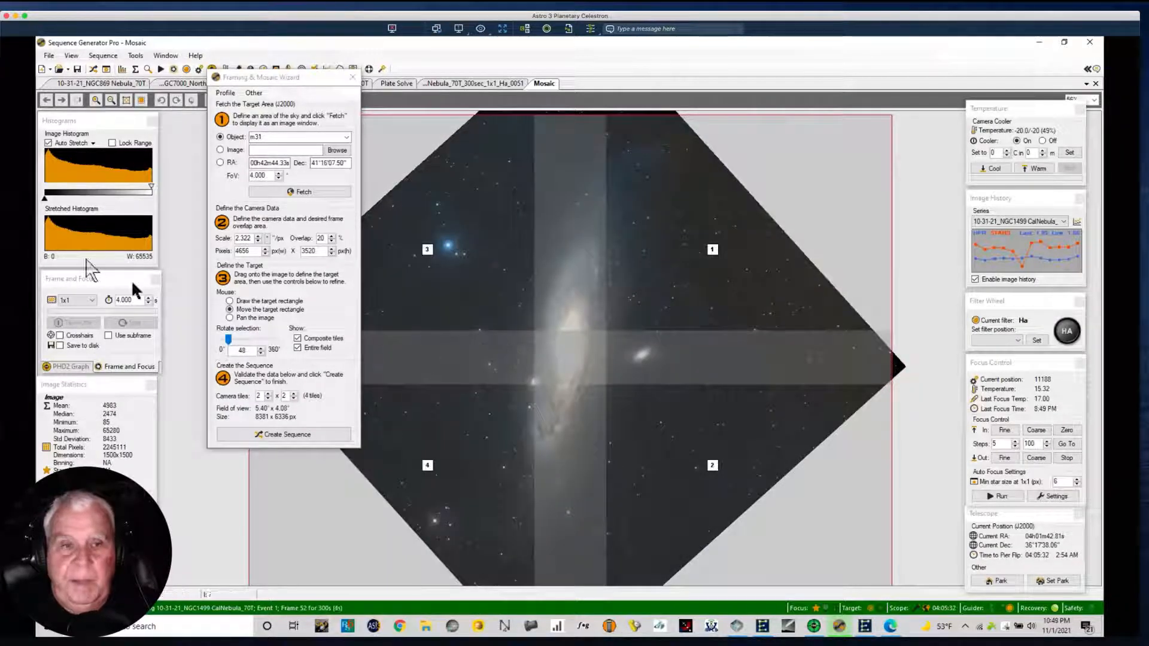
# Set the field of view to 10 degrees, fetch the m31 image again, and move the wizard away from the image.
pyautogui.click(279, 175)
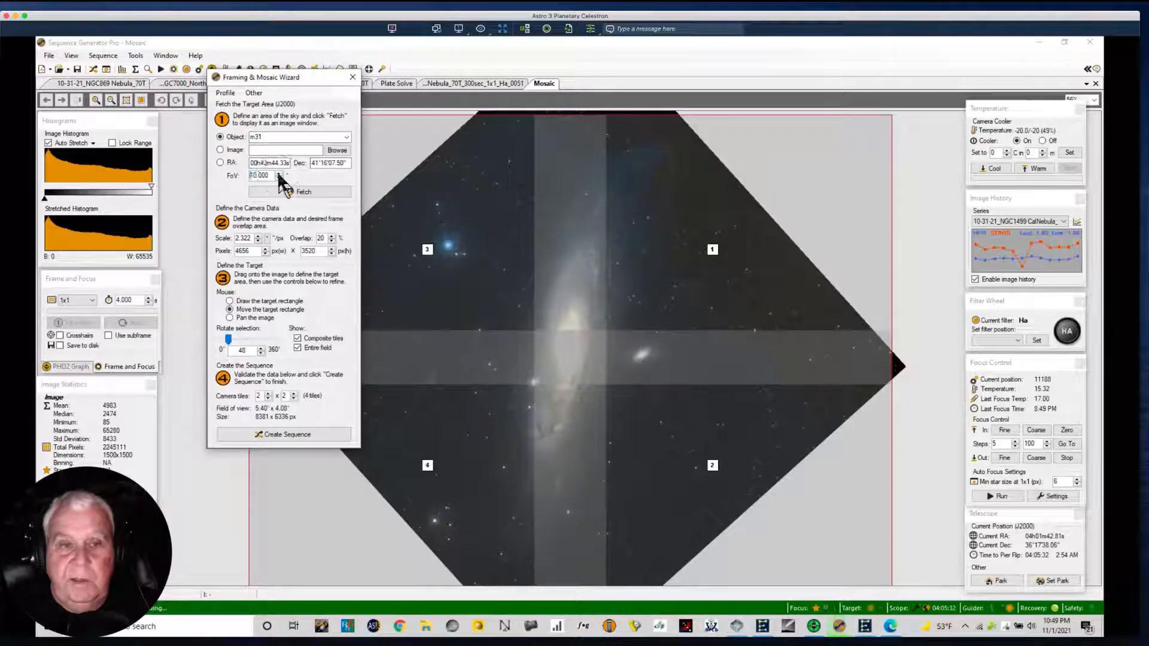
pyautogui.click(288, 193)
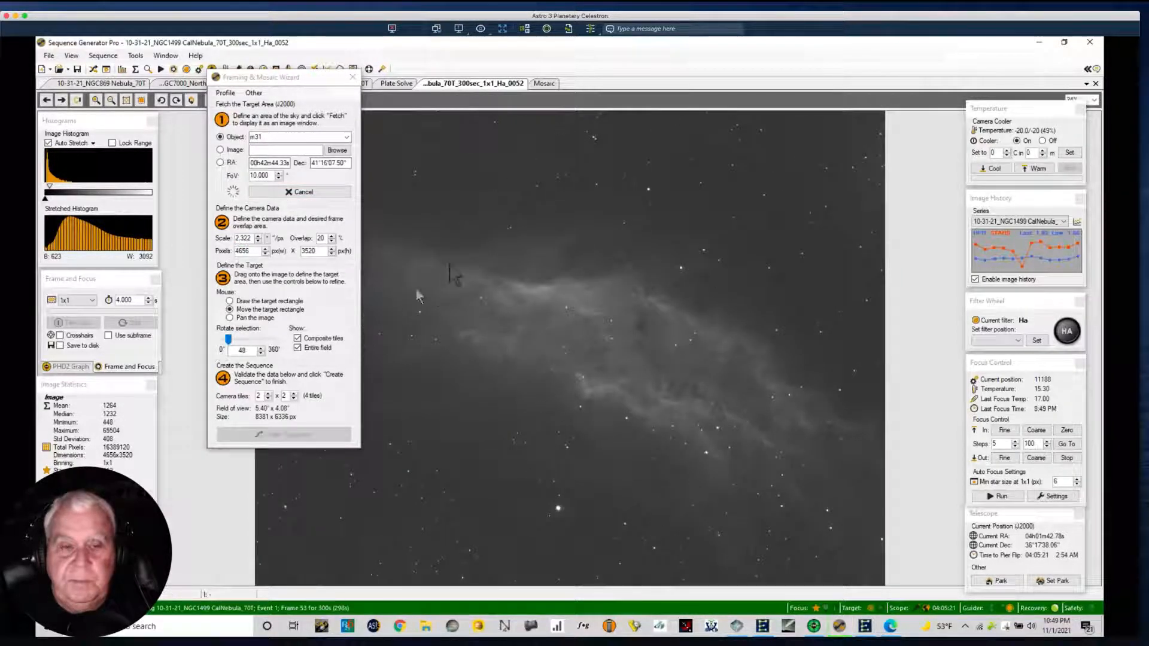
pyautogui.click(259, 78)
pyautogui.moveTo(259, 78); pyautogui.dragTo(160, 89)
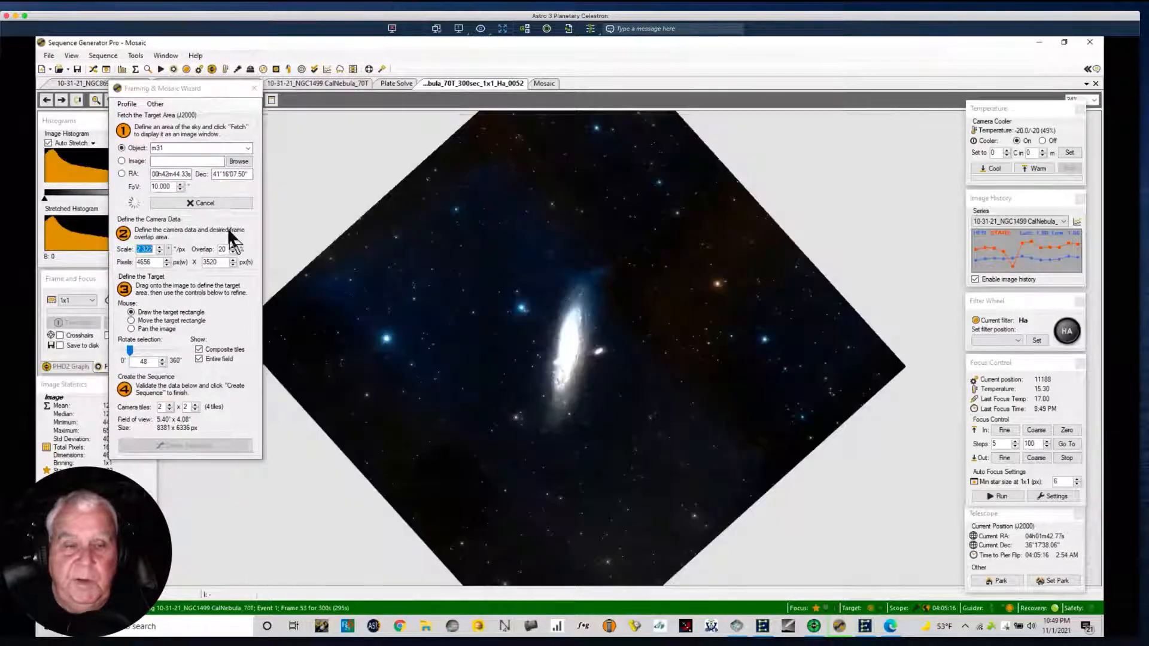
# Draw a target rectangle over the galaxy in the wider image, set it to 2 x 2 tiles, and center it.
pyautogui.moveTo(444, 264); pyautogui.dragTo(553, 398)
pyautogui.click(169, 406)
pyautogui.moveTo(521, 372); pyautogui.dragTo(515, 364)
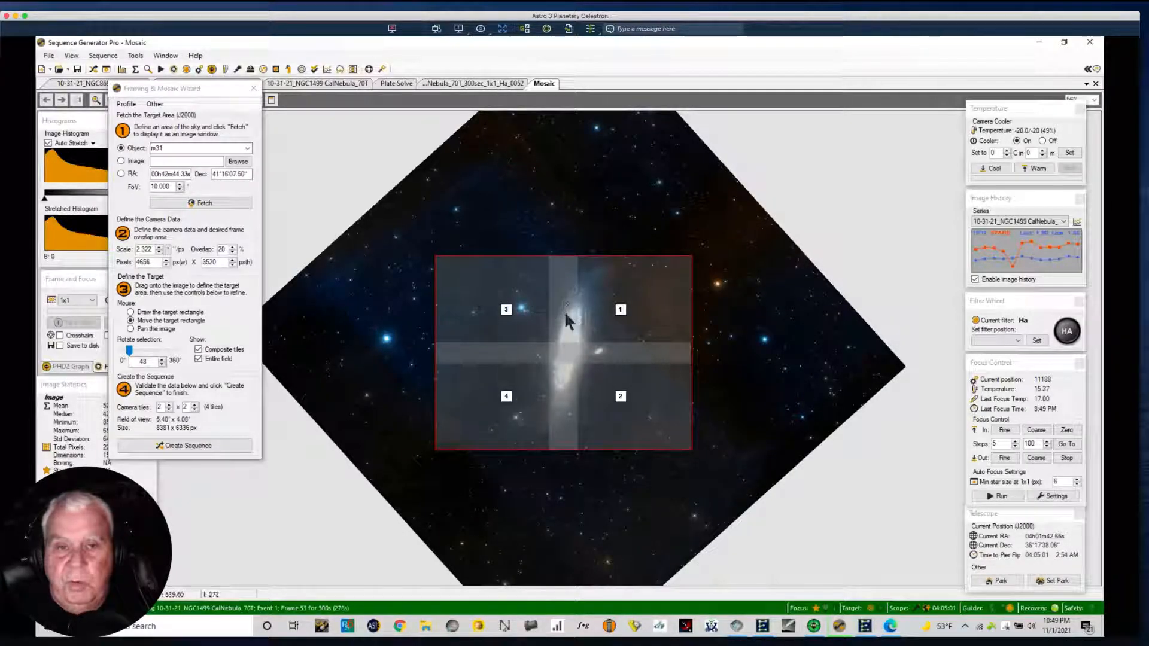
# Adjust the overlap between the mosaic tiles to 18%.
pyautogui.click(232, 252)
pyautogui.click(232, 252)
pyautogui.click(232, 252)
pyautogui.click(232, 252)
pyautogui.click(232, 252)
pyautogui.click(232, 252)
pyautogui.click(232, 252)
pyautogui.click(232, 252)
pyautogui.click(232, 252)
pyautogui.click(233, 252)
pyautogui.click(232, 252)
pyautogui.click(232, 248)
pyautogui.click(232, 248)
pyautogui.click(232, 247)
pyautogui.click(232, 247)
pyautogui.click(232, 247)
pyautogui.click(232, 248)
pyautogui.click(232, 247)
pyautogui.click(232, 247)
pyautogui.click(232, 248)
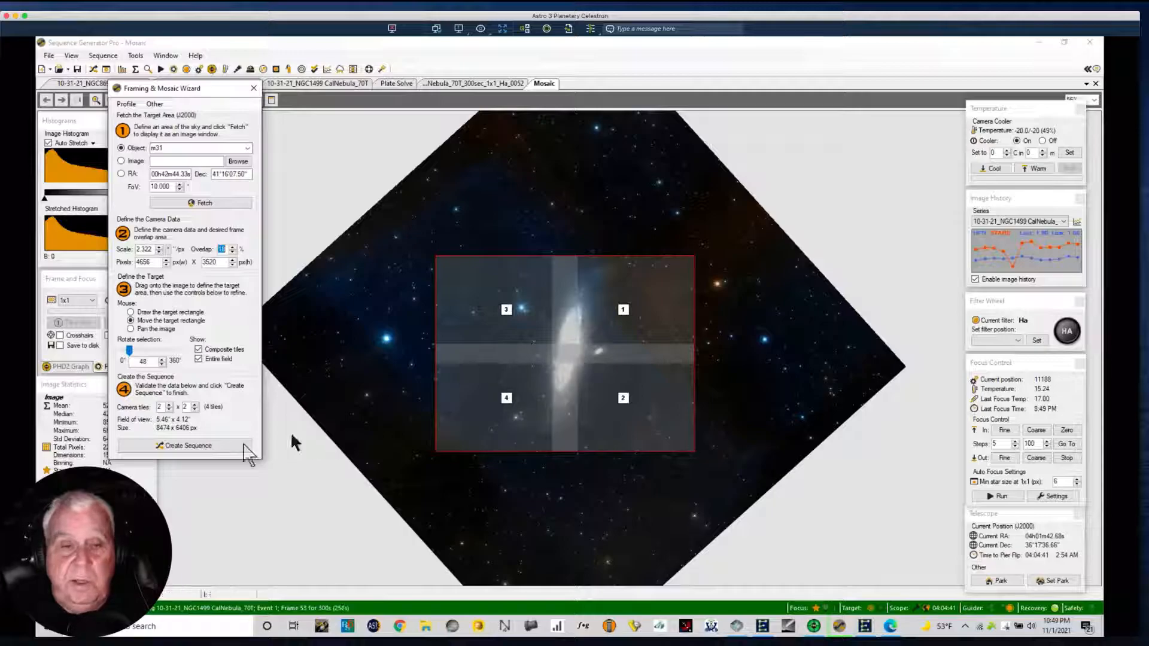
# Create the m31 mosaic sequence with appended targets, slewing and centering on location, and camera angle validation turned off.
pyautogui.click(243, 447)
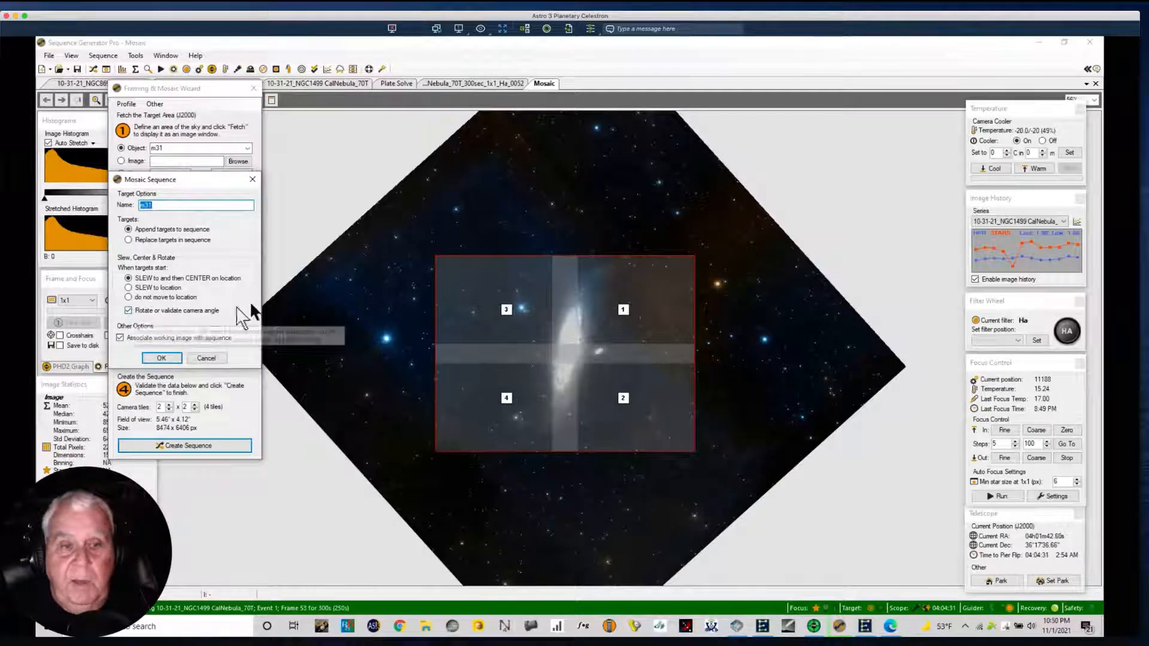
pyautogui.click(127, 311)
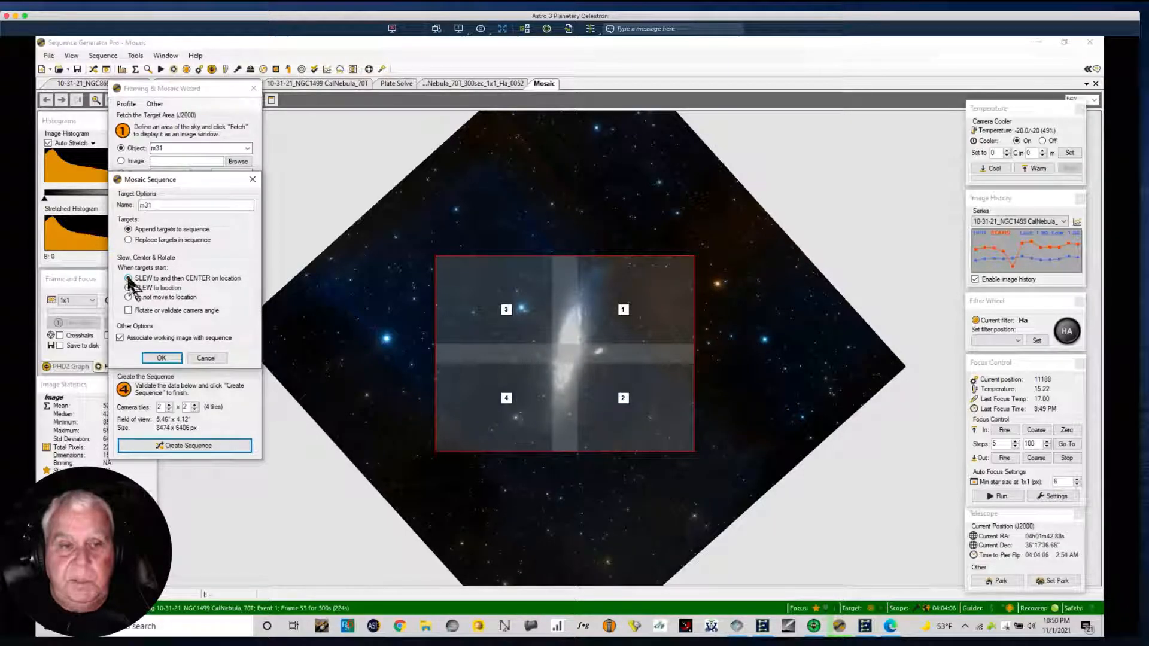
pyautogui.click(162, 358)
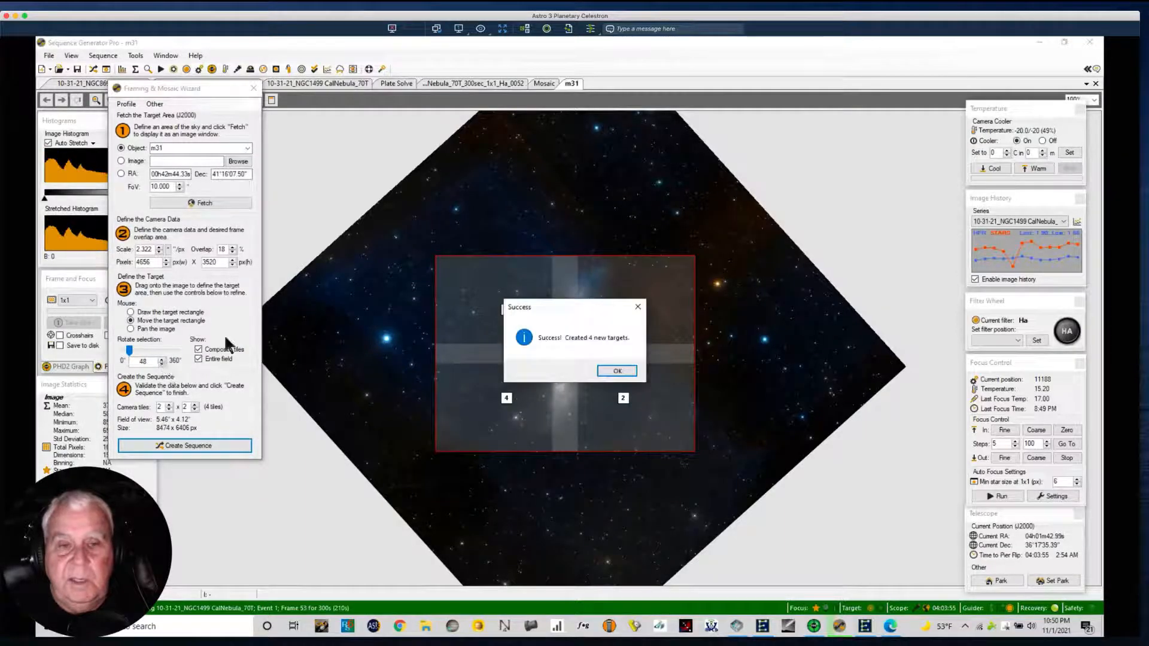
pyautogui.click(607, 371)
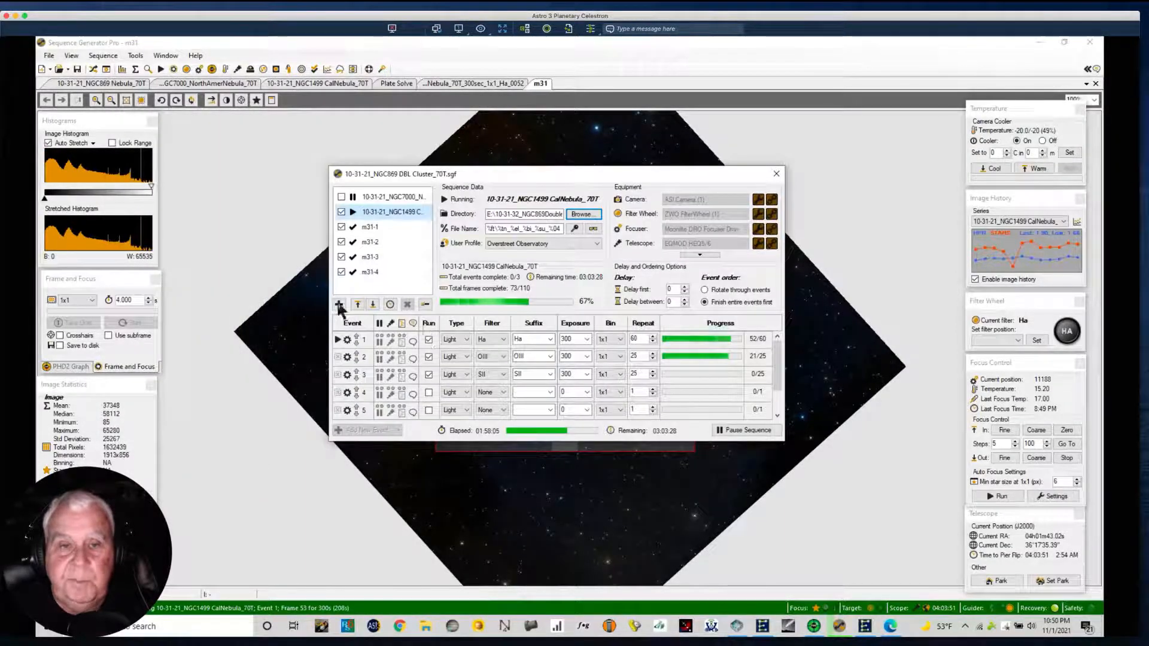
pyautogui.click(371, 228)
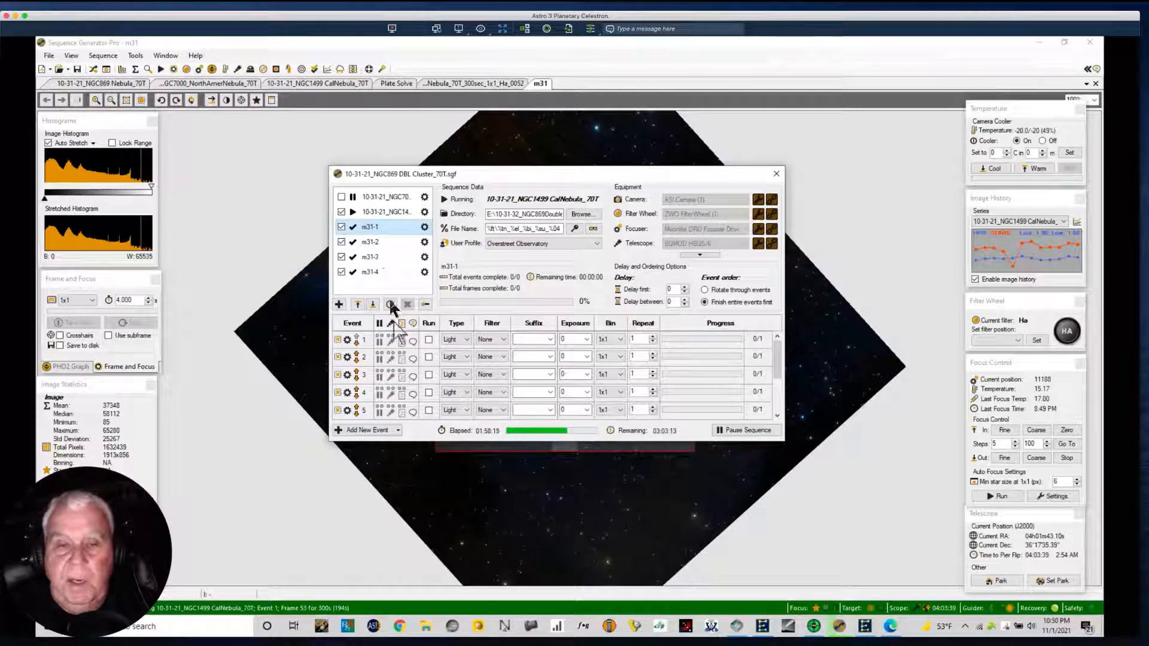
pyautogui.click(371, 242)
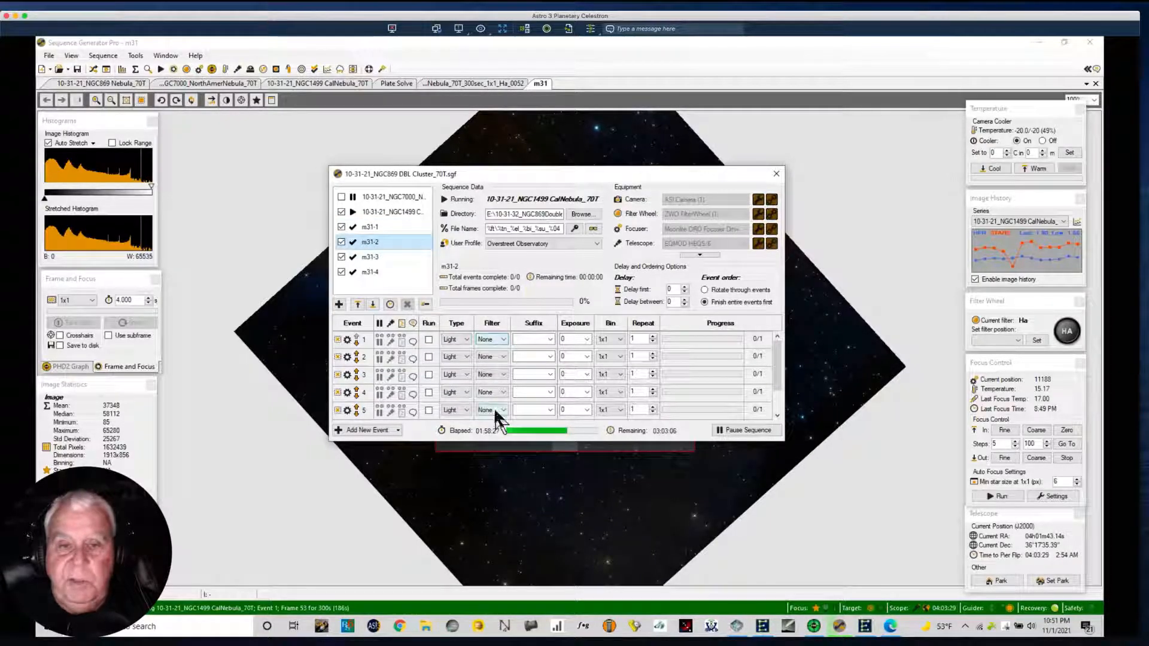
pyautogui.click(500, 339)
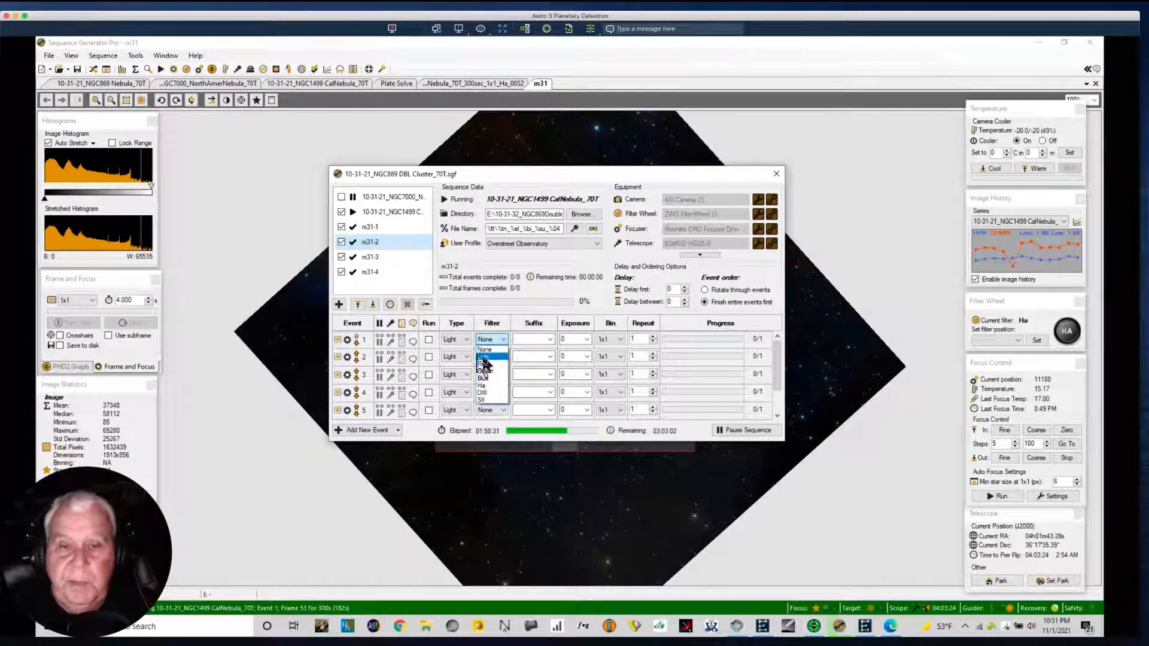
pyautogui.click(359, 225)
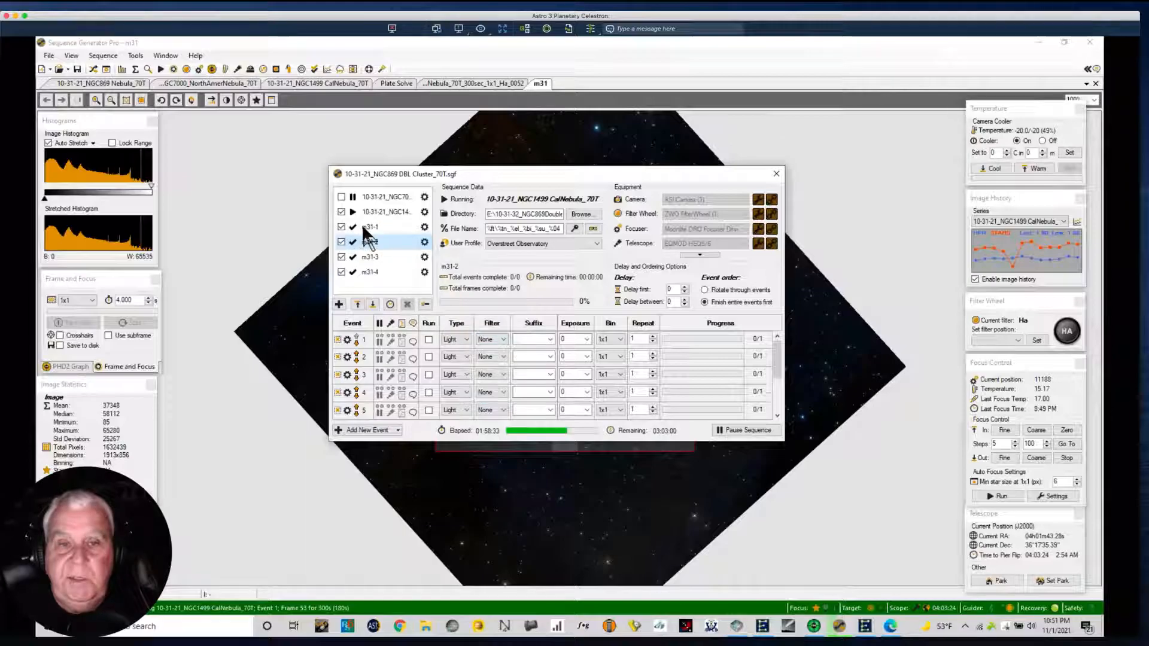
# For the m31-1 target, set event 1 to the Lum filter with suffix L.
pyautogui.click(362, 226)
pyautogui.click(500, 339)
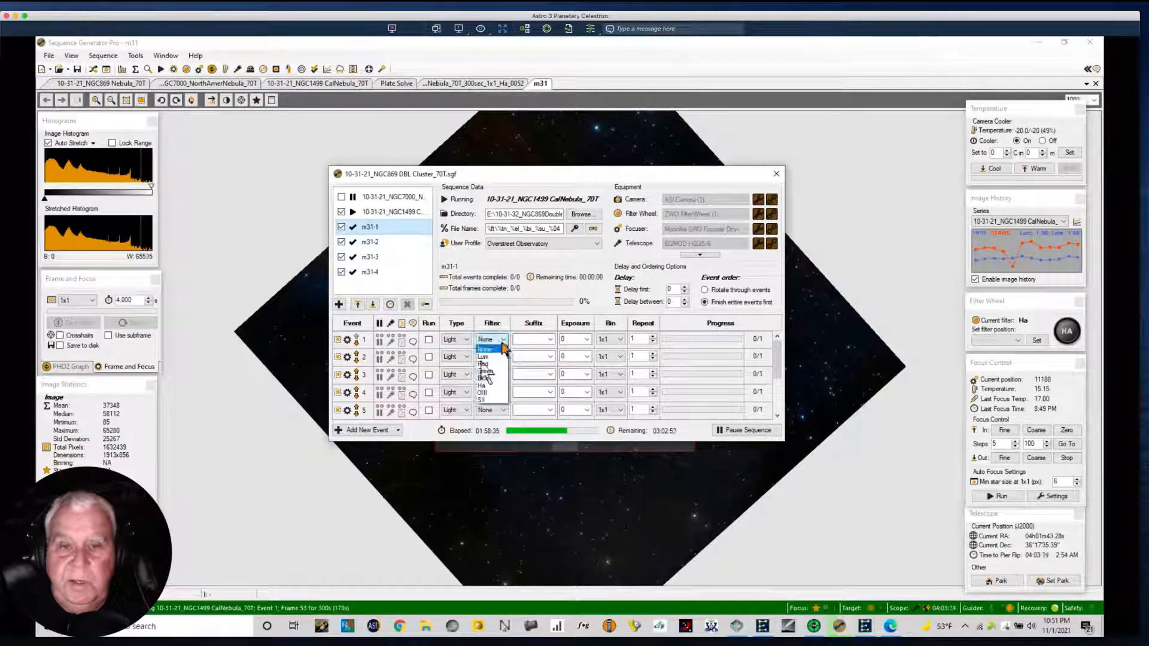
pyautogui.click(487, 357)
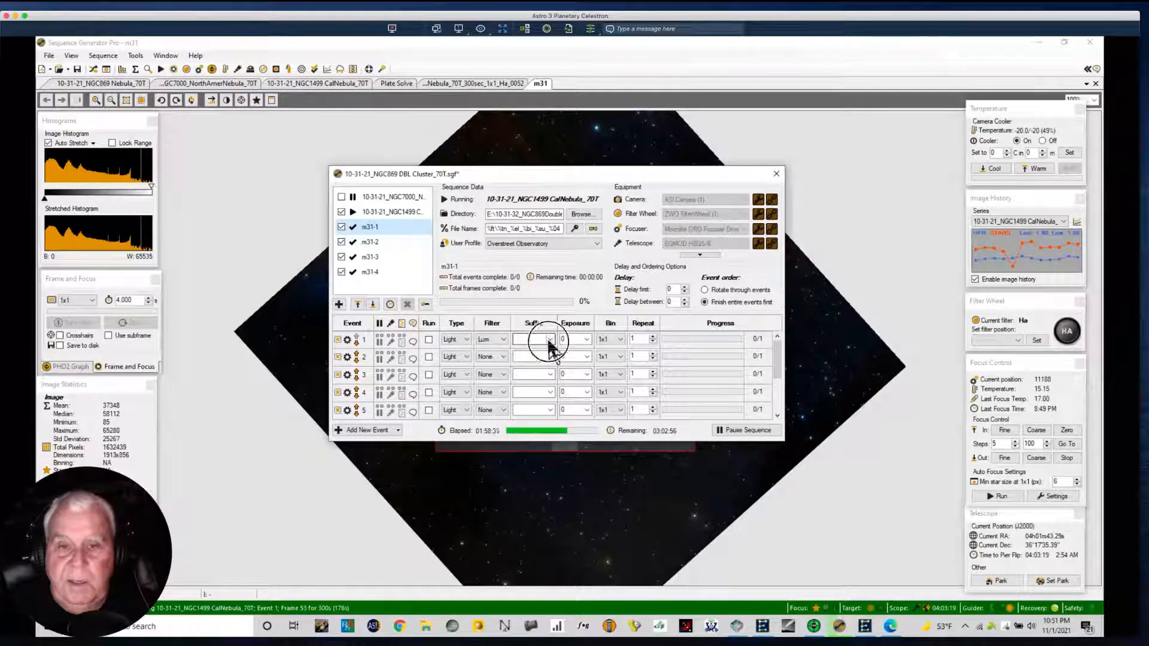
pyautogui.click(547, 339)
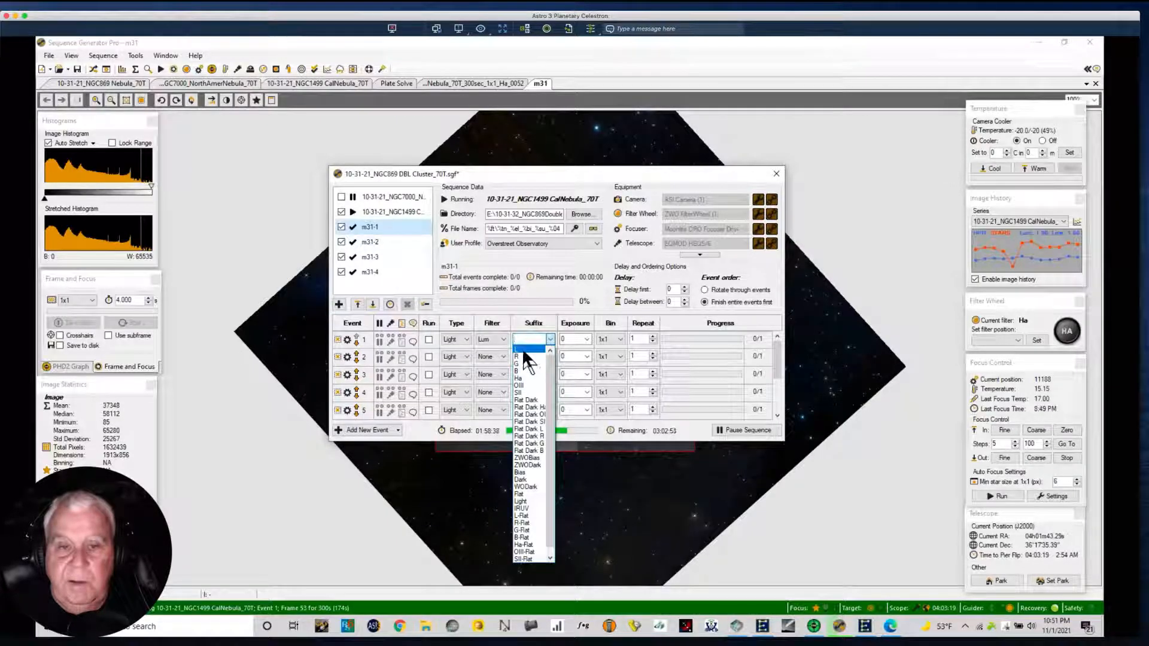
pyautogui.click(518, 349)
# Set event 2 of m31-1 to the Red filter with suffix R.
pyautogui.click(503, 357)
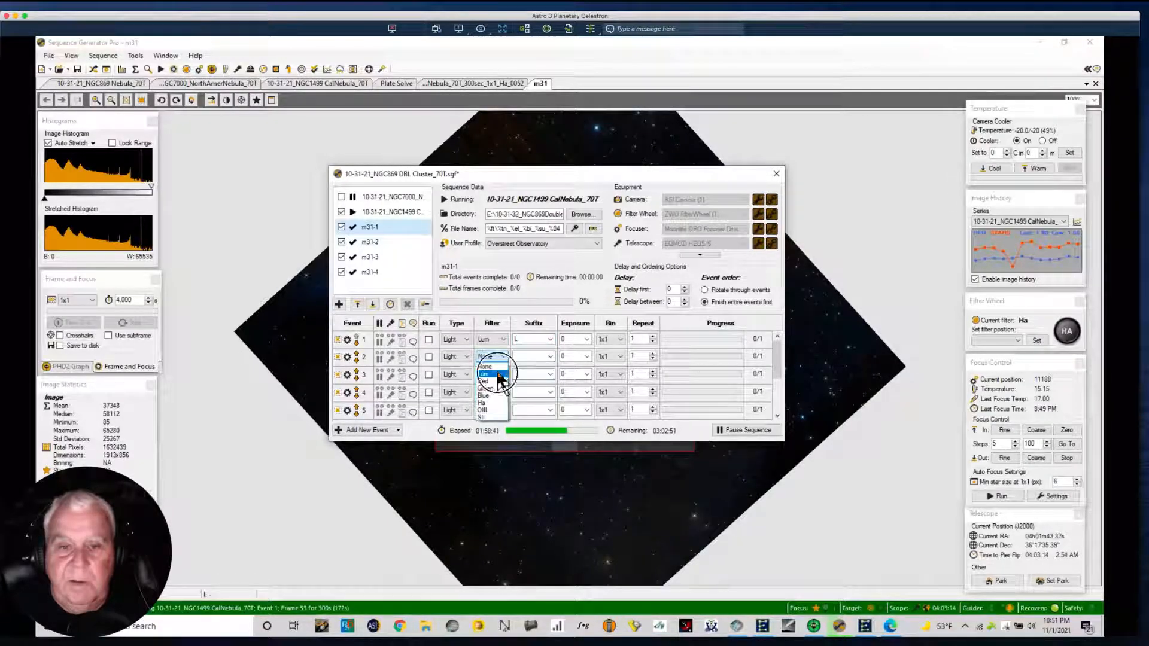
pyautogui.click(495, 372)
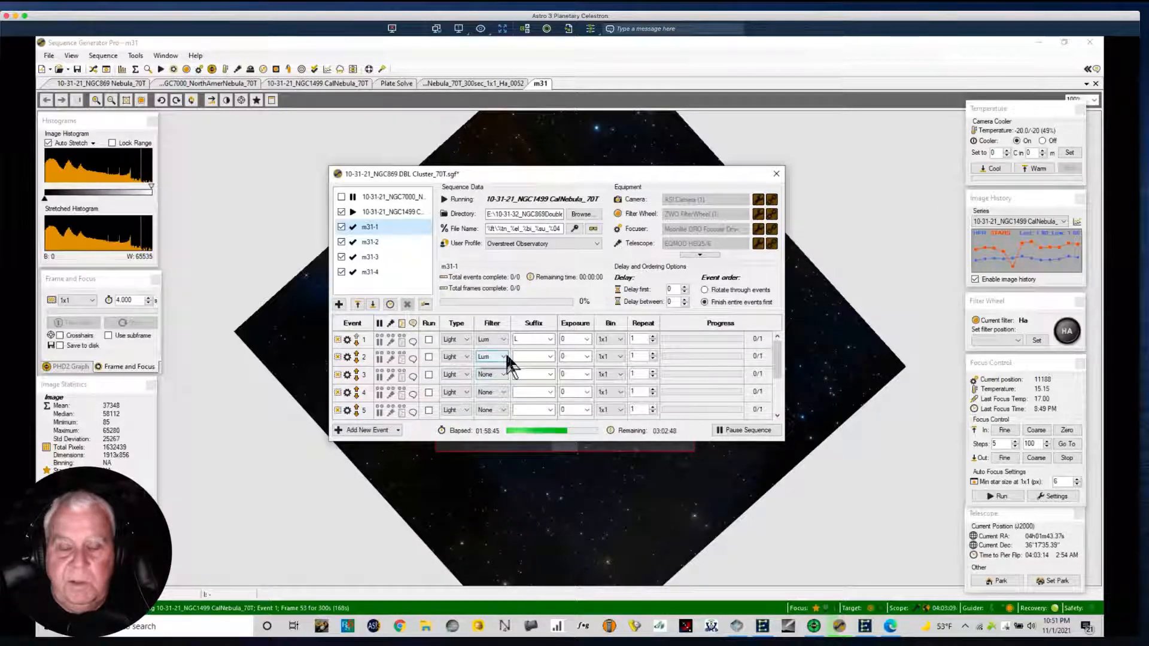
pyautogui.click(502, 357)
pyautogui.click(493, 382)
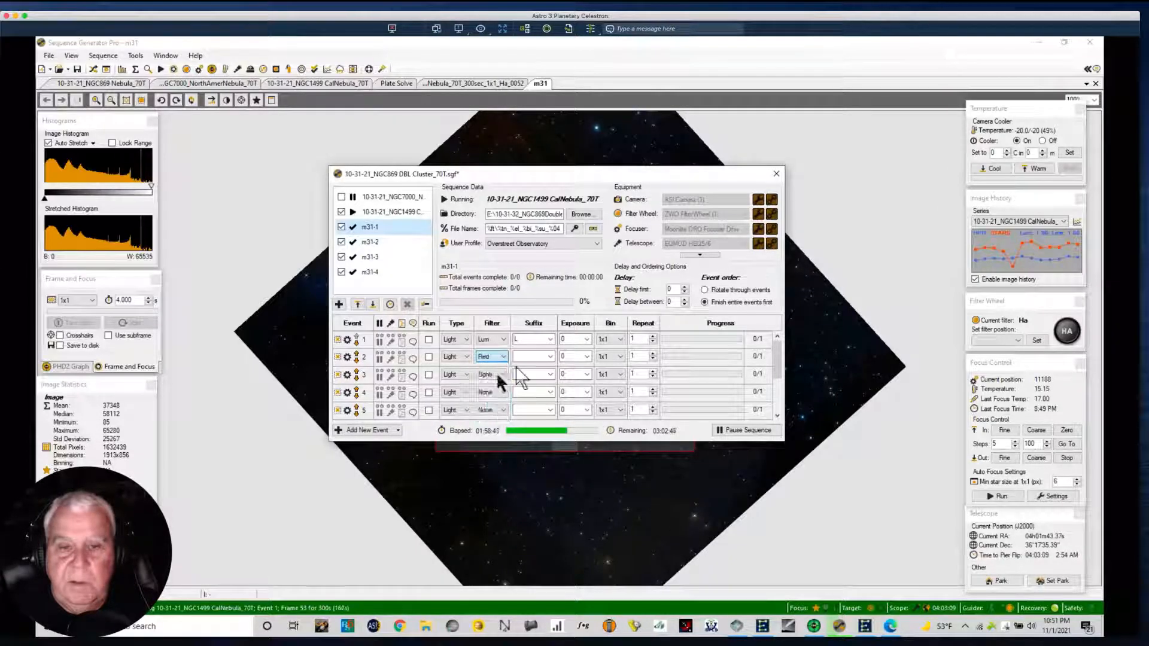
pyautogui.click(549, 356)
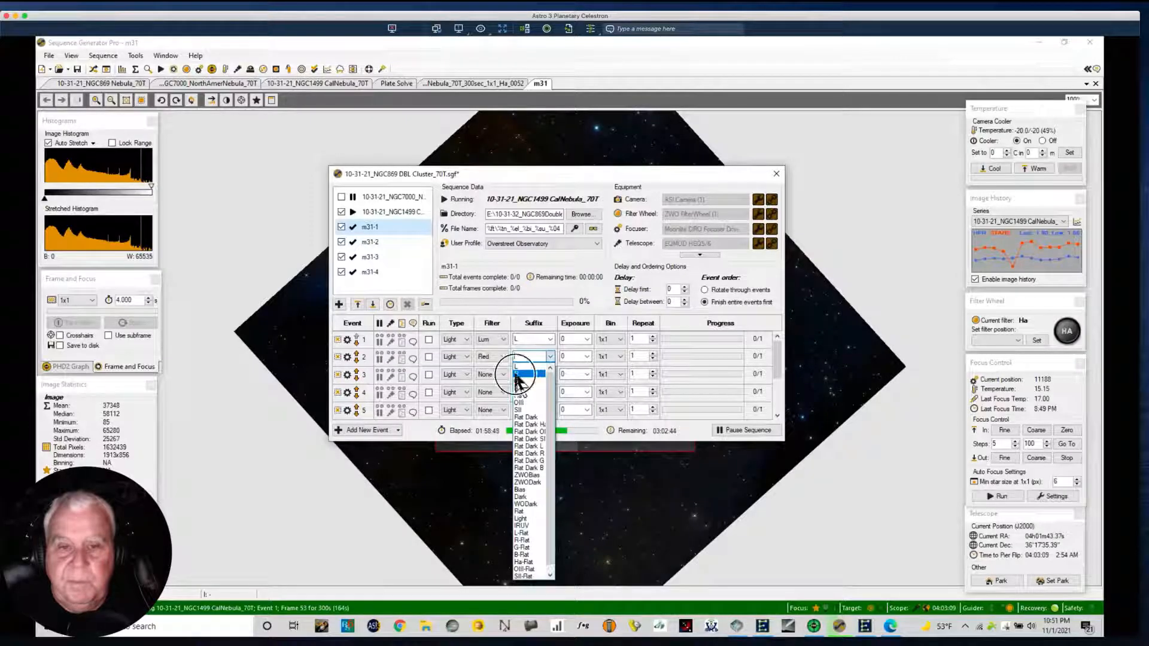
pyautogui.click(518, 374)
# Set event 3 of m31-1 to the Green filter with suffix G.
pyautogui.click(504, 376)
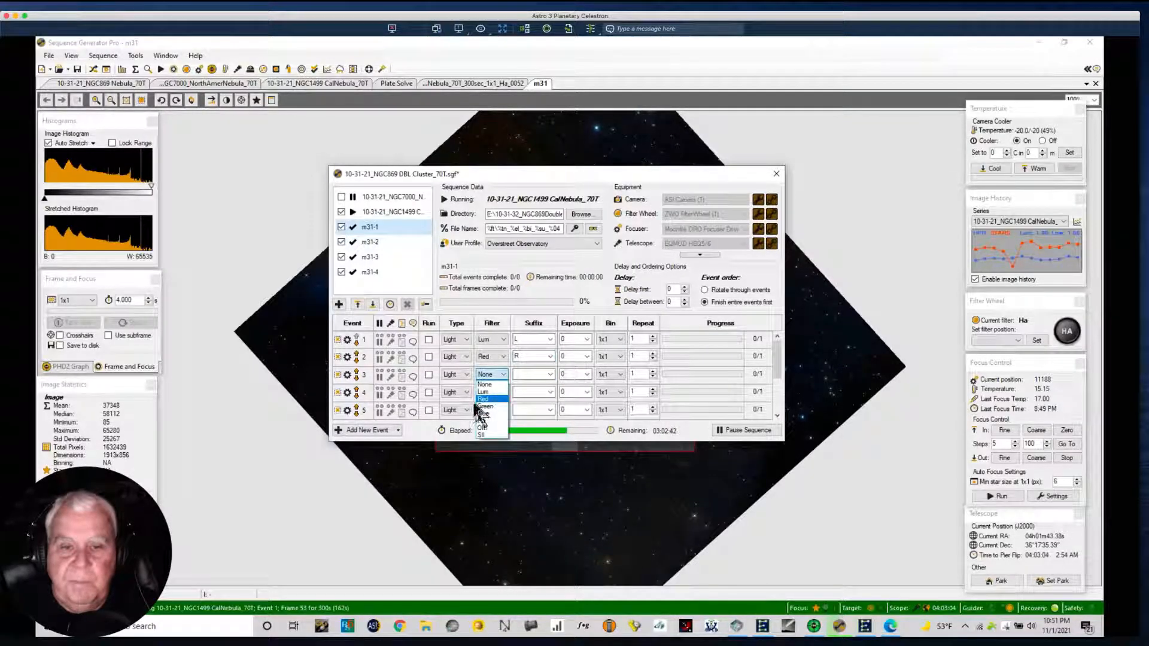
pyautogui.click(495, 401)
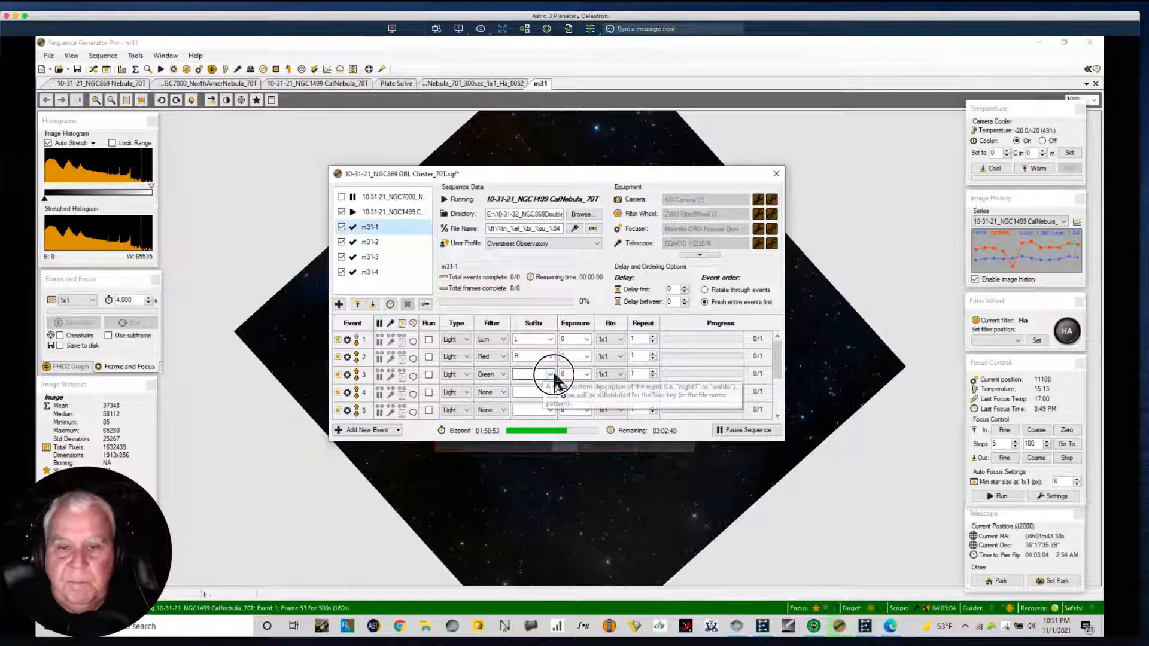
pyautogui.click(549, 375)
pyautogui.click(518, 399)
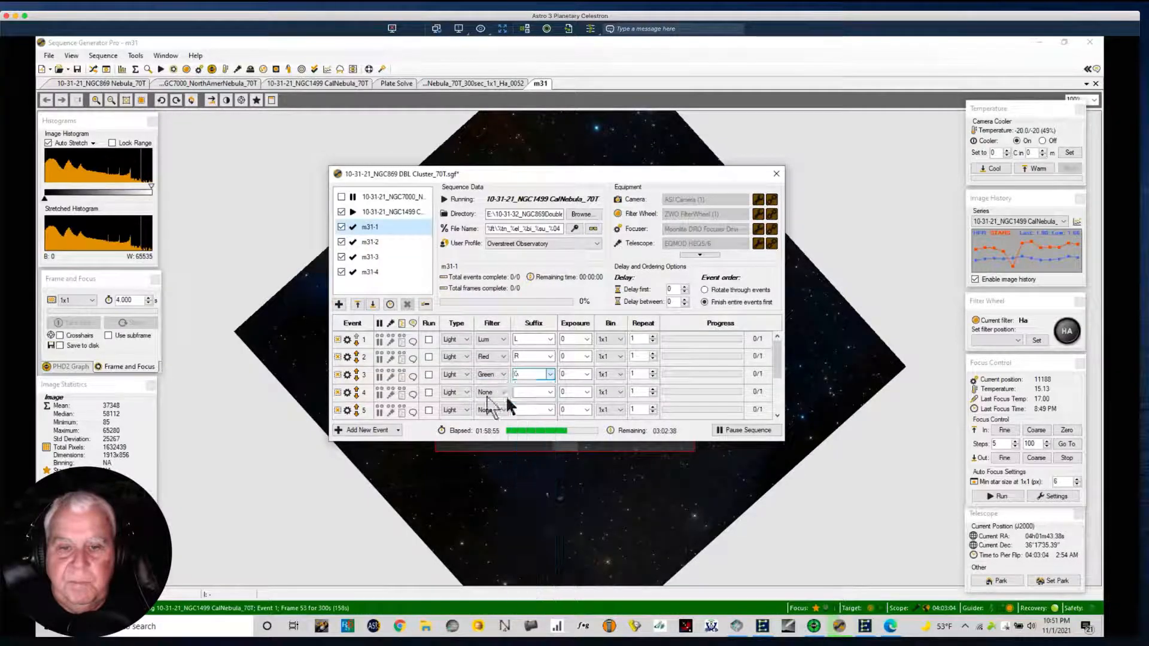
# Set event 4 of m31-1 to the Blue filter with suffix B.
pyautogui.click(502, 392)
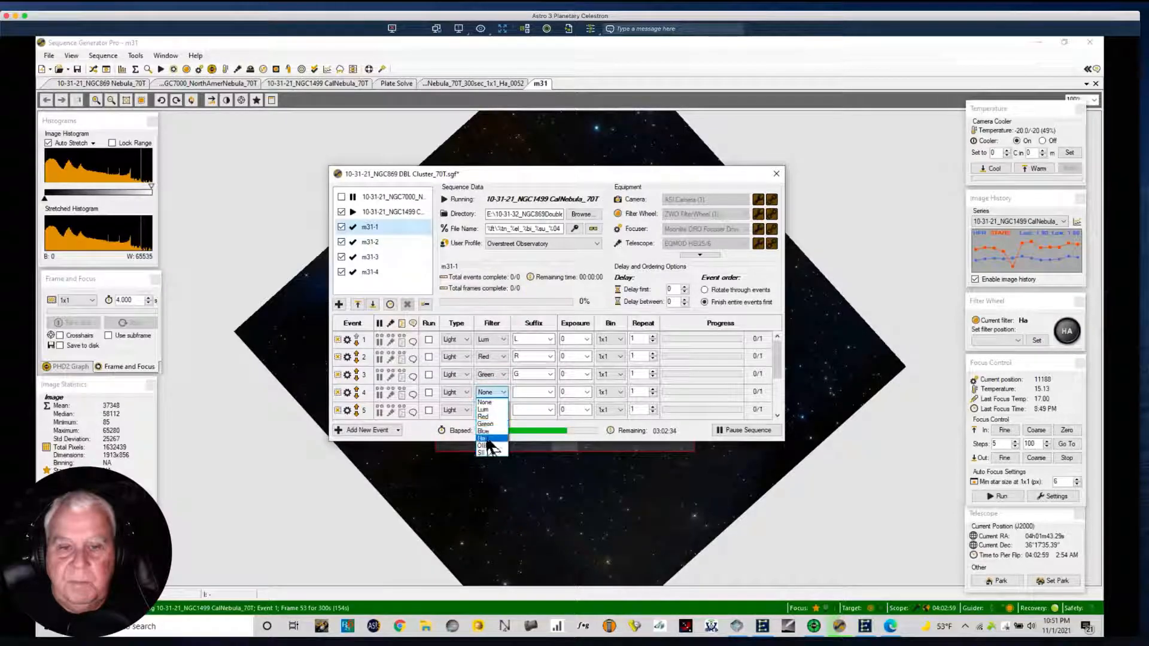
pyautogui.click(485, 405)
pyautogui.click(545, 392)
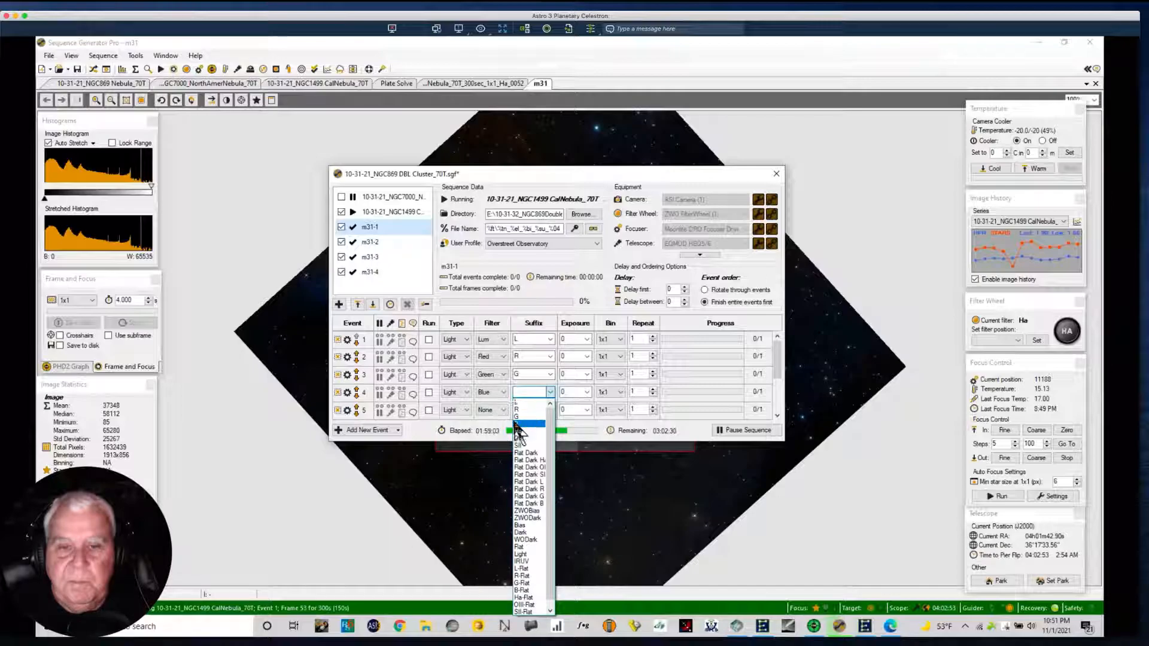
pyautogui.click(516, 423)
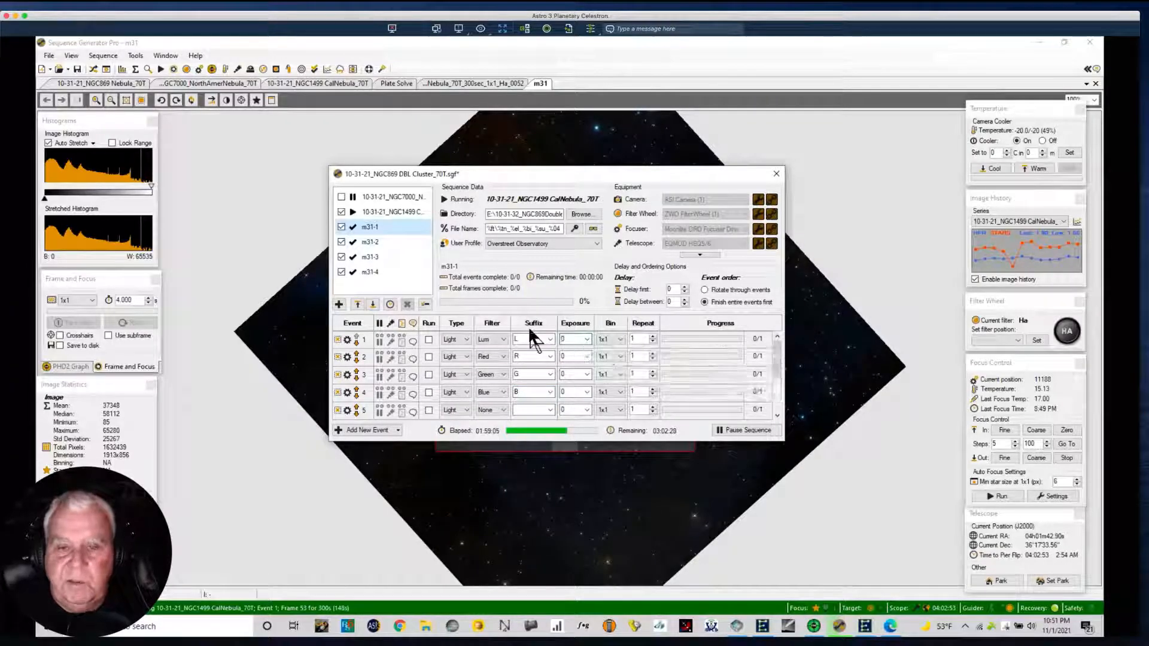
# Set the m31-1 exposures to 20 for Lum and 45 each for Red, Green and Blue.
pyautogui.write('20')
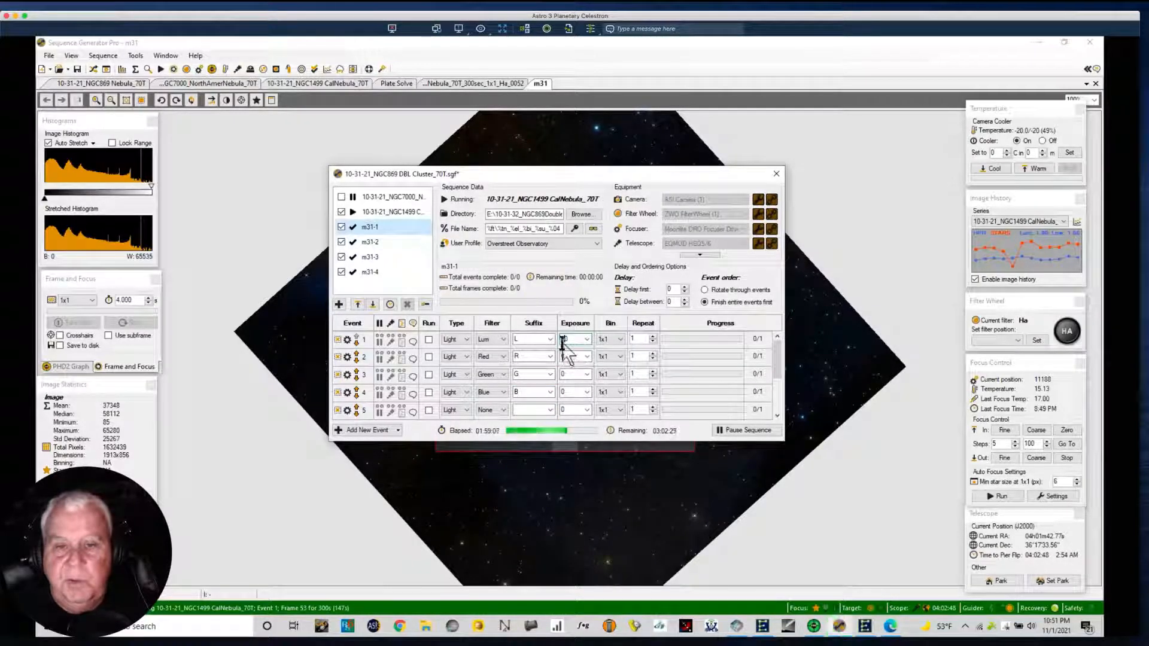
pyautogui.click(572, 357)
pyautogui.write('45')
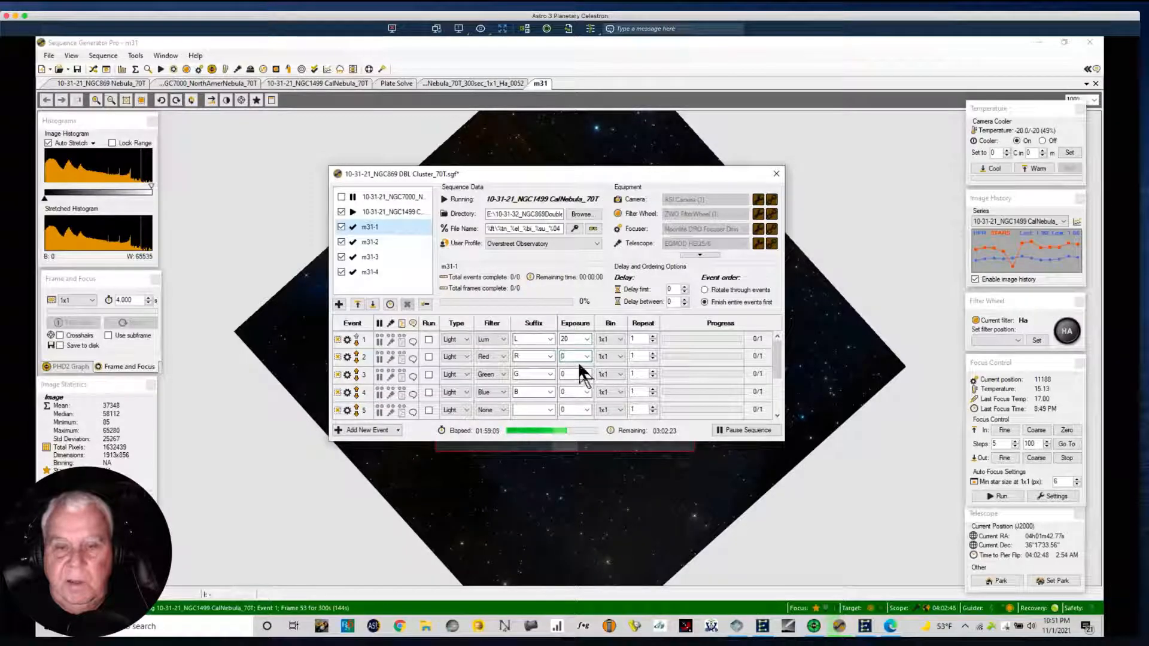
pyautogui.click(566, 375)
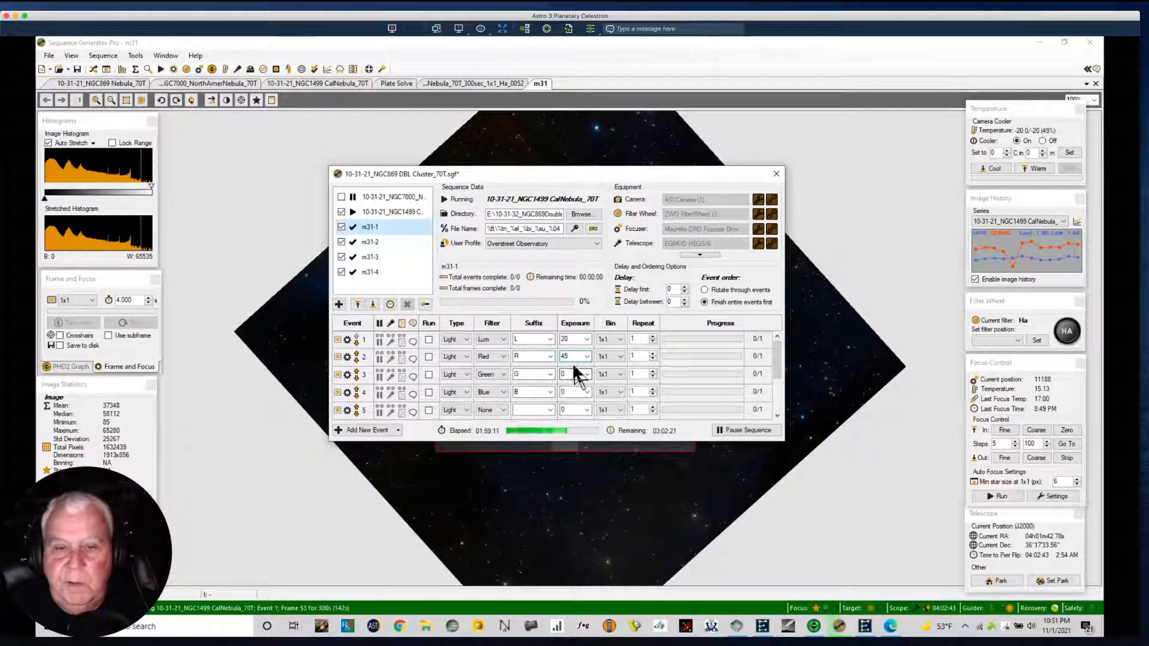
pyautogui.write('45')
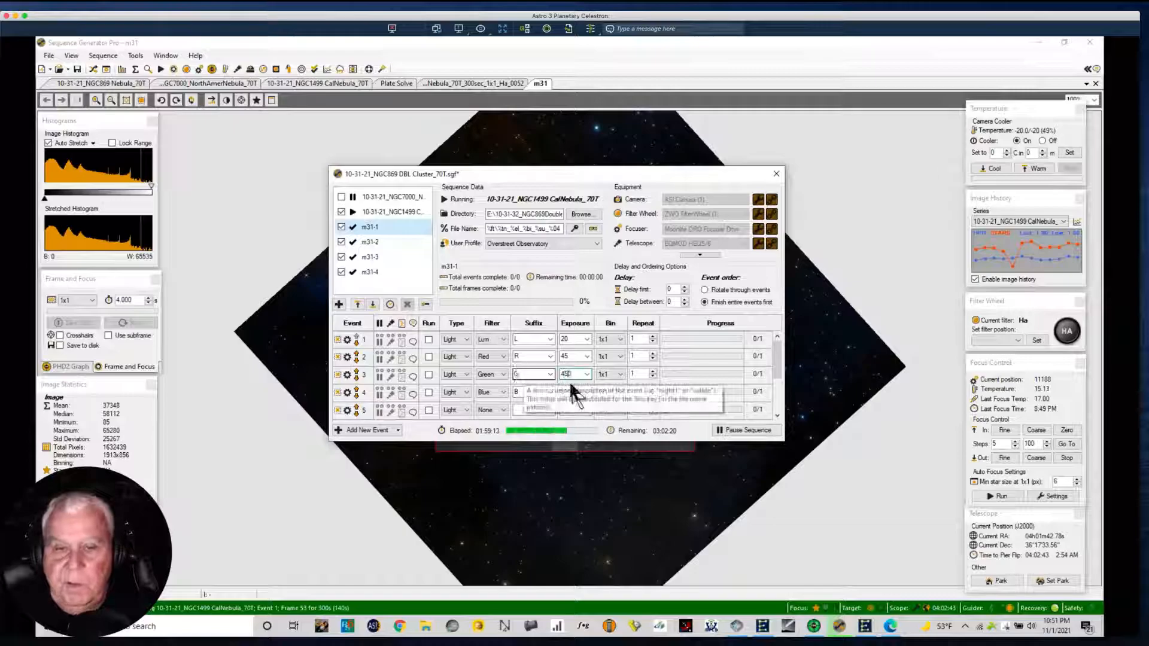
pyautogui.press('Delete')
pyautogui.click(565, 393)
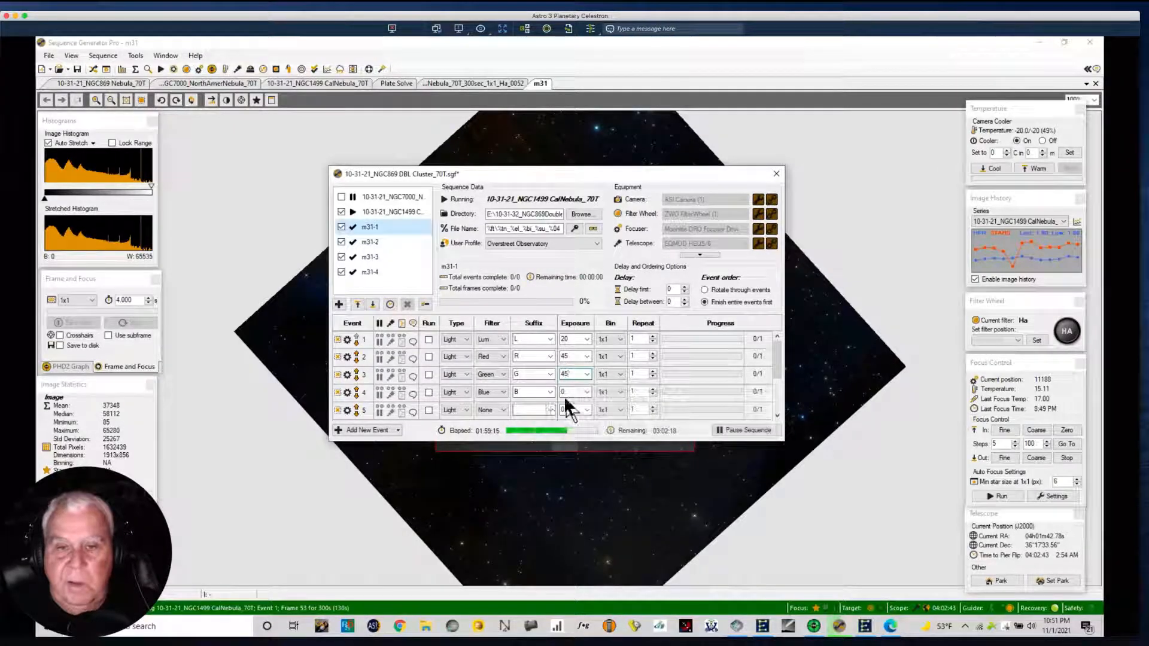
pyautogui.write('45')
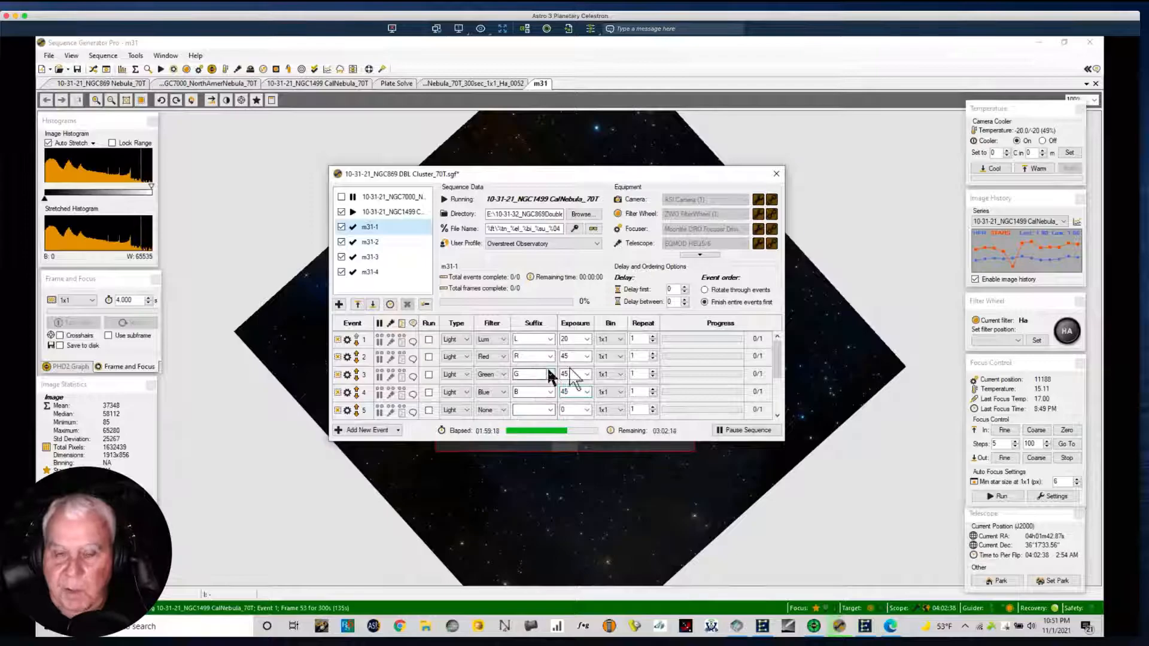
# Set the repeat count to 100 for each of the Lum, Red, Green and Blue events.
pyautogui.click(633, 340)
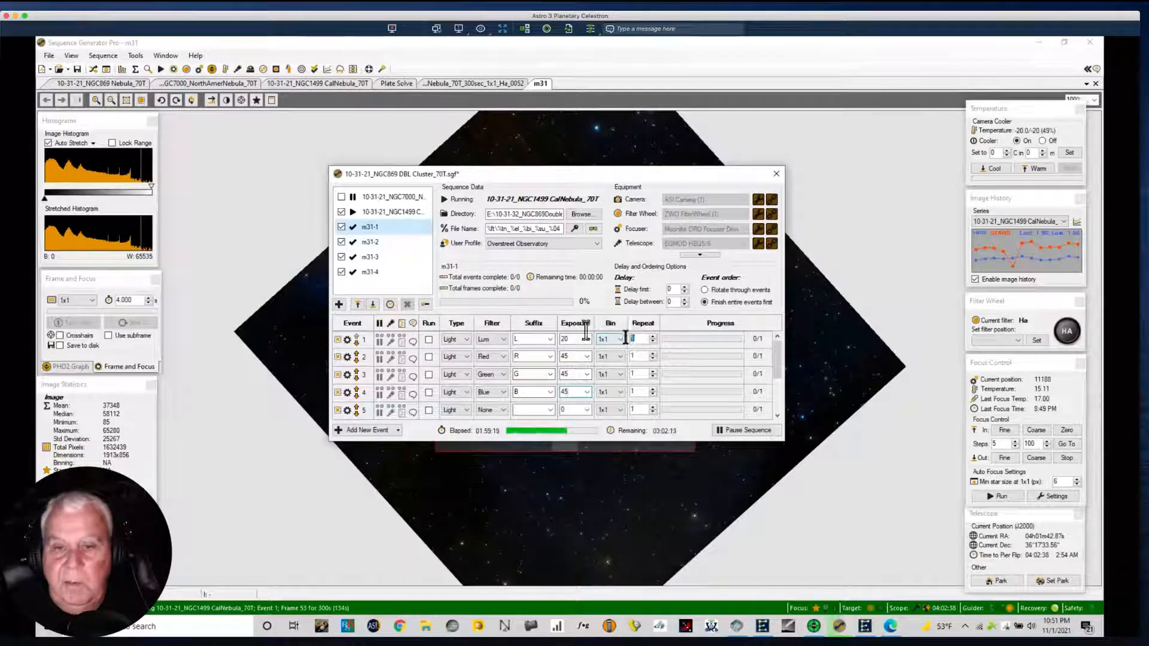
pyautogui.write('10')
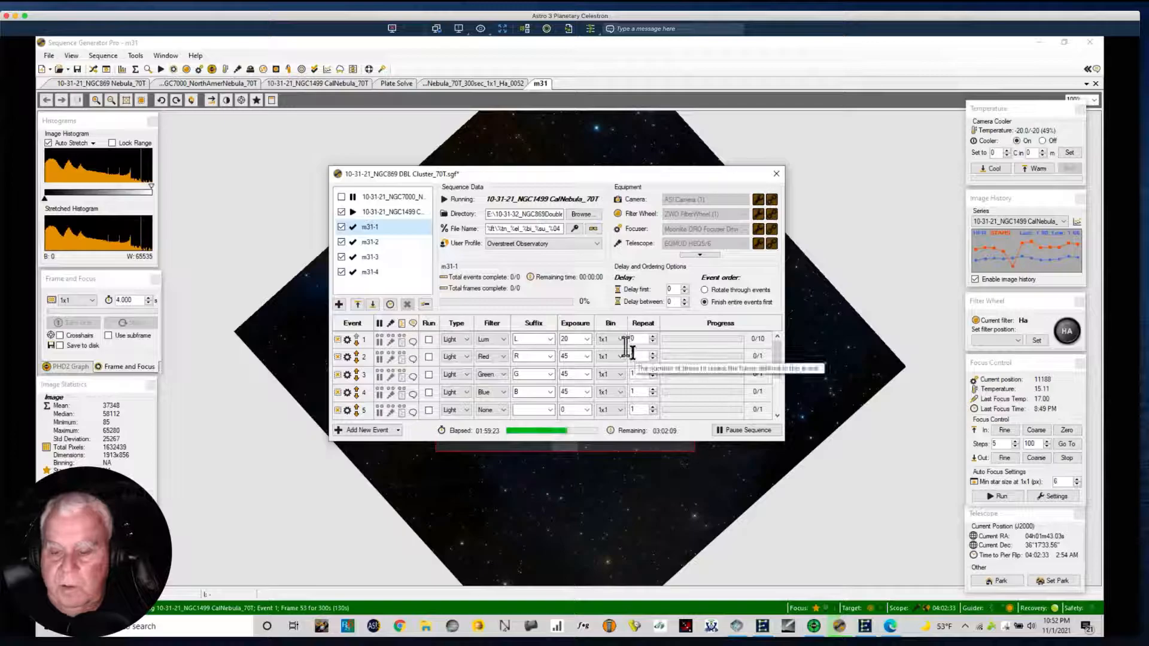
pyautogui.write('0')
pyautogui.click(629, 356)
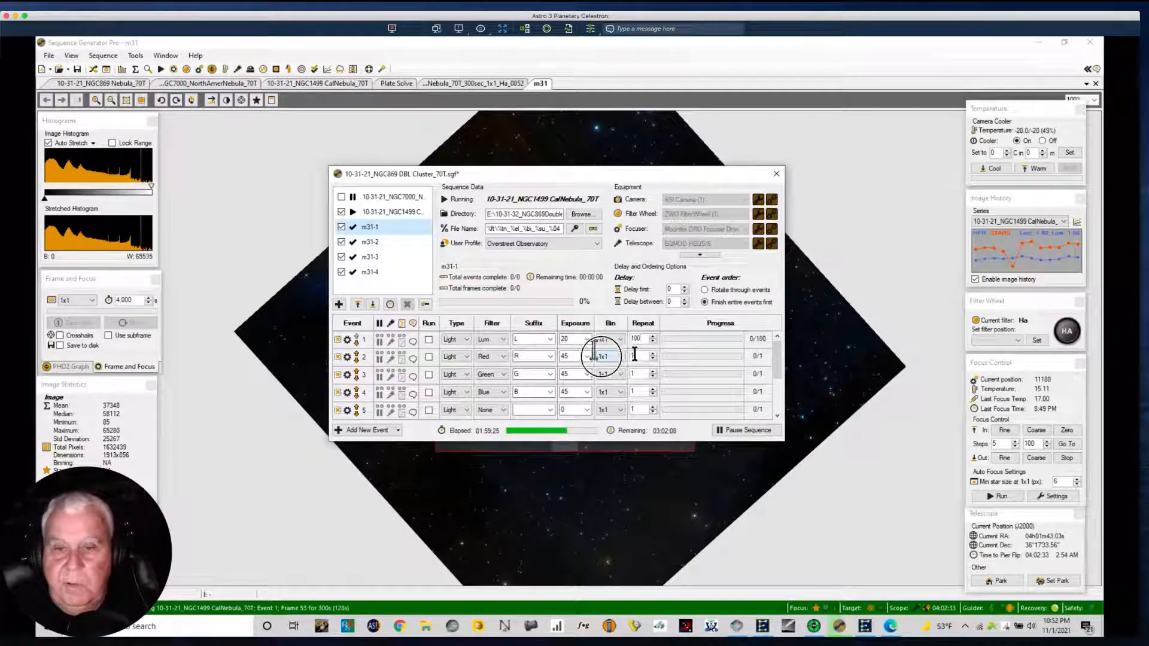
pyautogui.write('100')
pyautogui.click(634, 374)
pyautogui.write('100')
pyautogui.click(637, 392)
pyautogui.write('100')
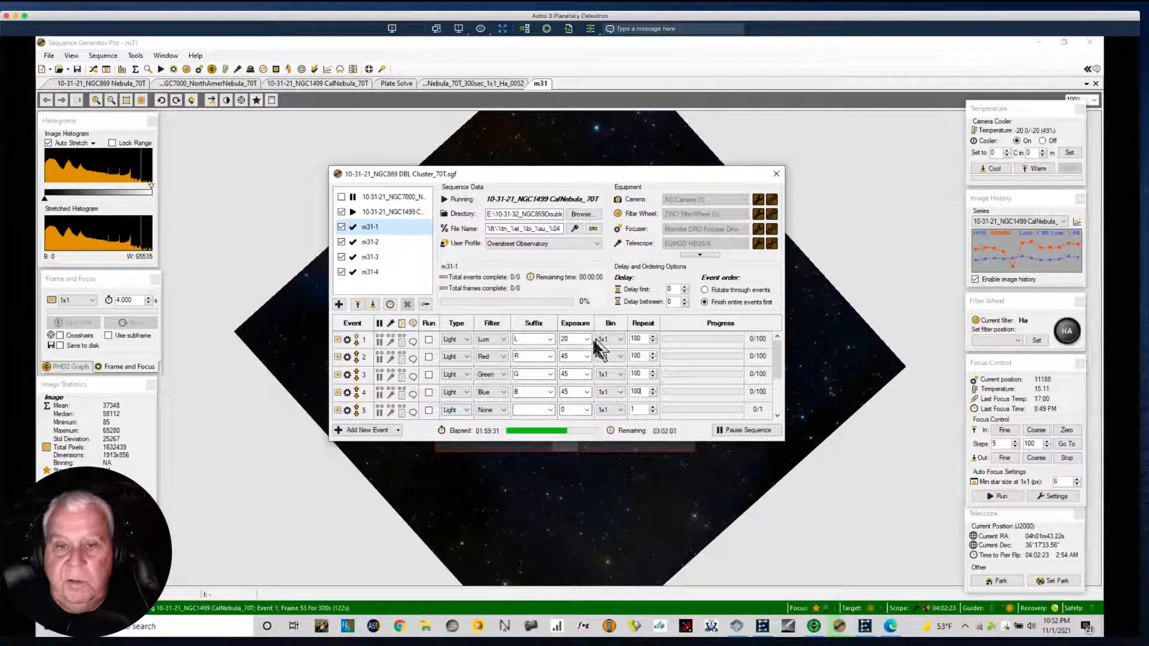
pyautogui.doubleClick(642, 392)
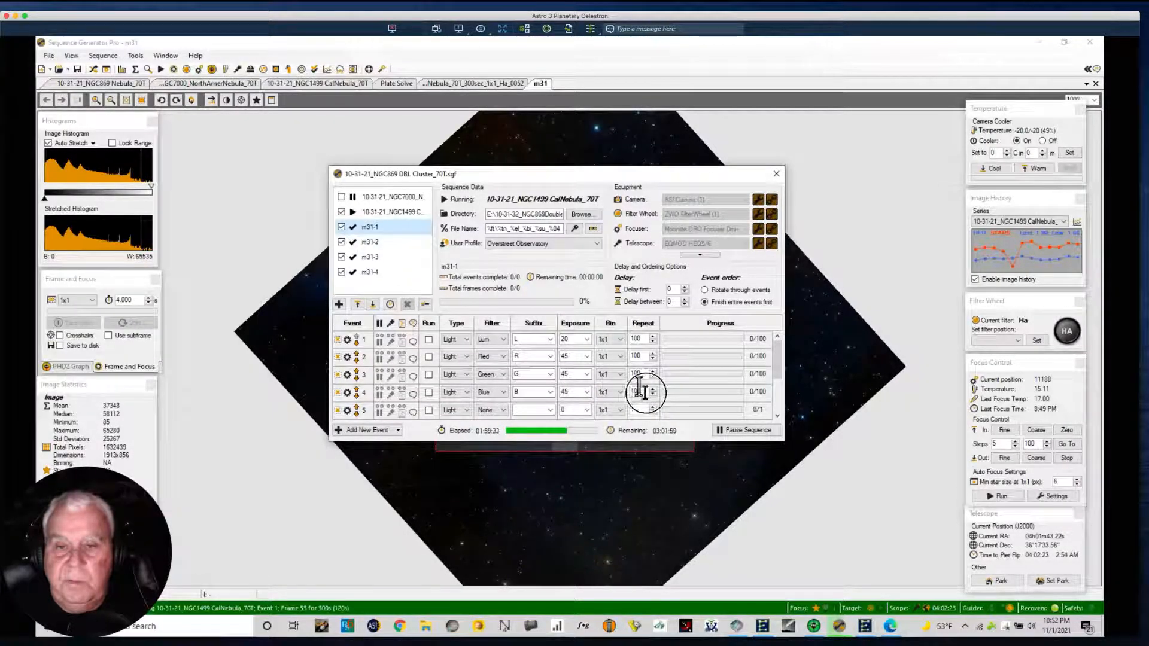
# Enable all four m31-1 events to run and check the target's estimated remaining time.
pyautogui.click(428, 340)
pyautogui.click(429, 357)
pyautogui.click(429, 374)
pyautogui.click(429, 391)
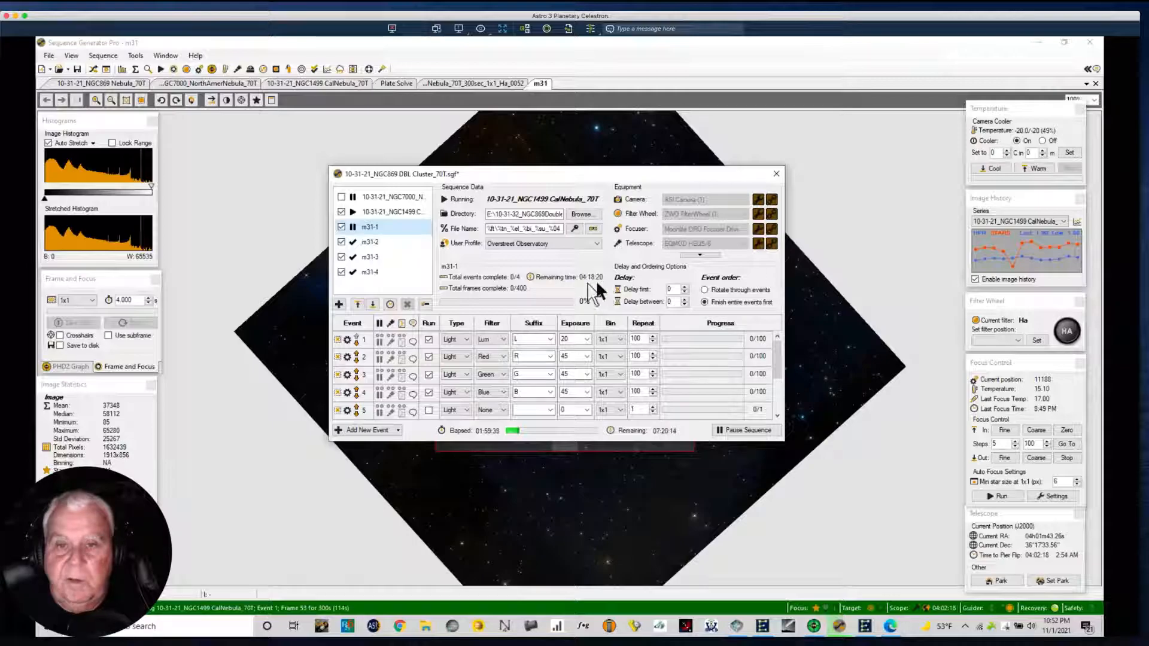
pyautogui.moveTo(595, 277)
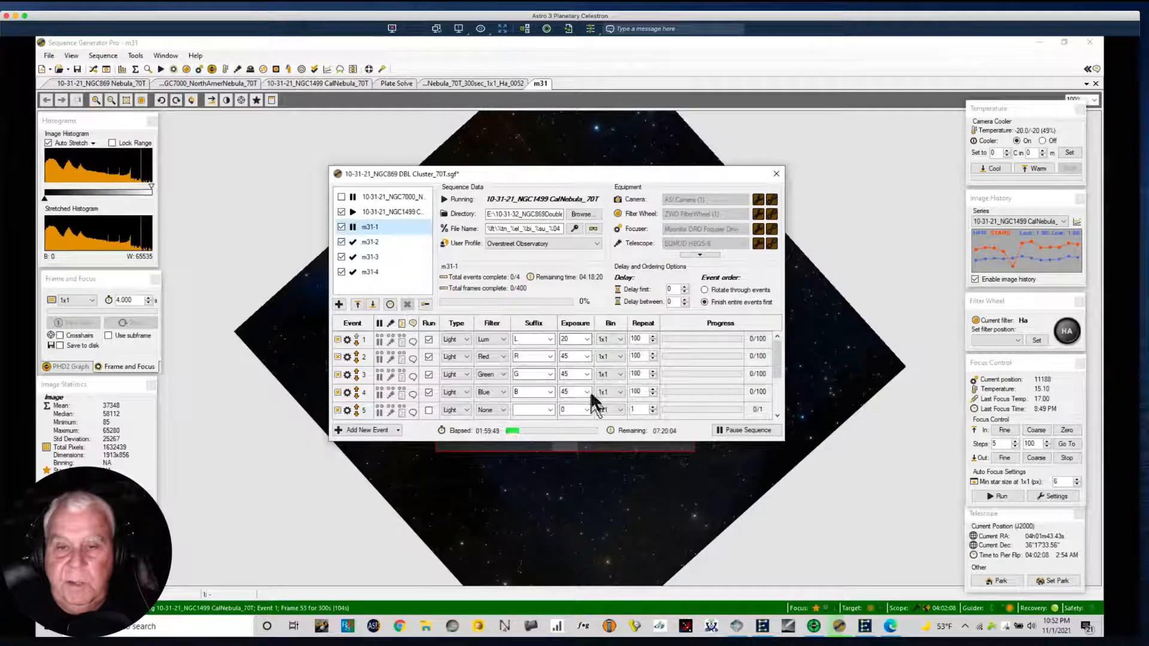
# Turn off running for the Blue, Green, Red and Lum events of m31-1.
pyautogui.click(428, 392)
pyautogui.click(428, 374)
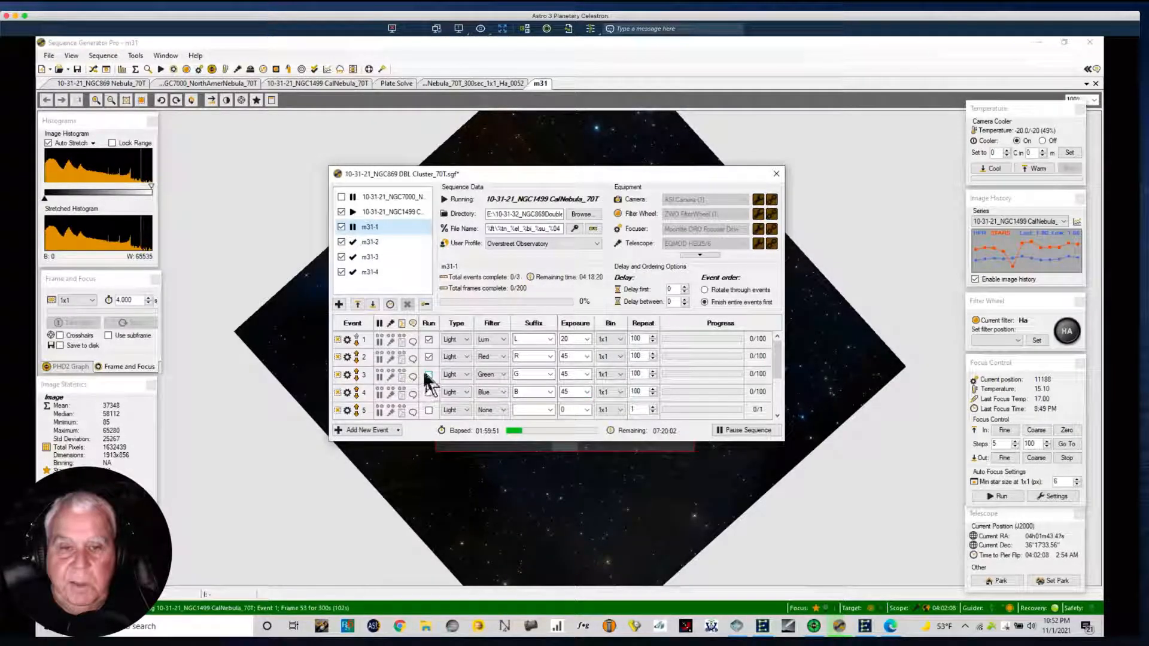
pyautogui.click(428, 357)
pyautogui.click(428, 341)
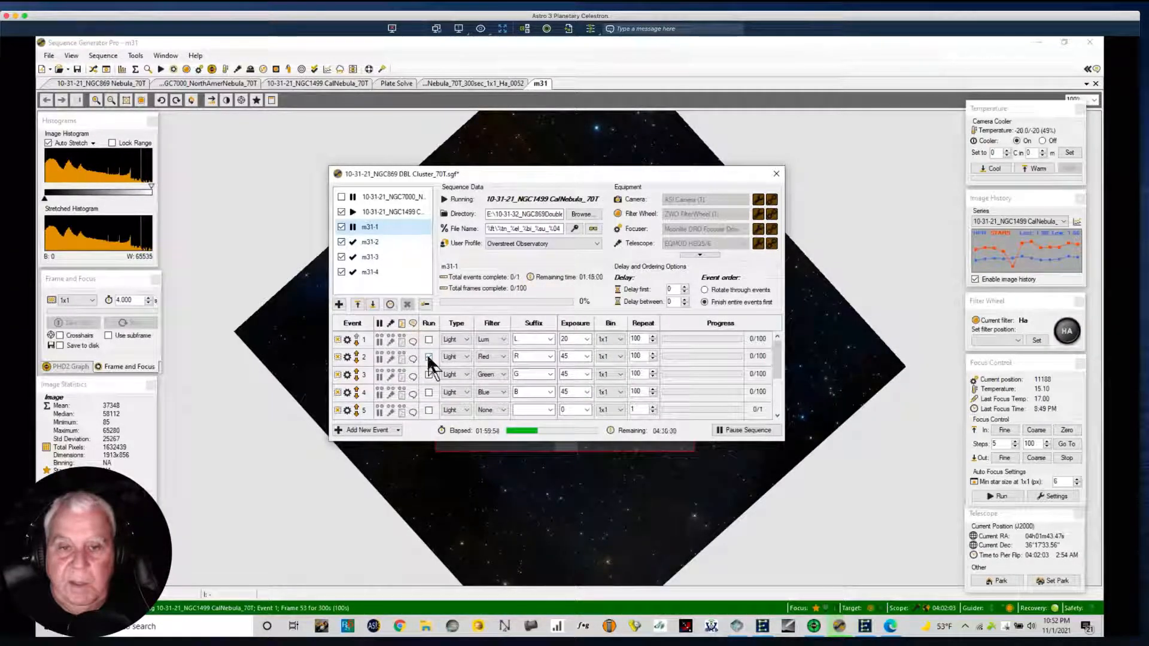
# Copy the m31-1 target events to m31-2, m31-3 and m31-4, replacing their existing events.
pyautogui.moveTo(371, 236)
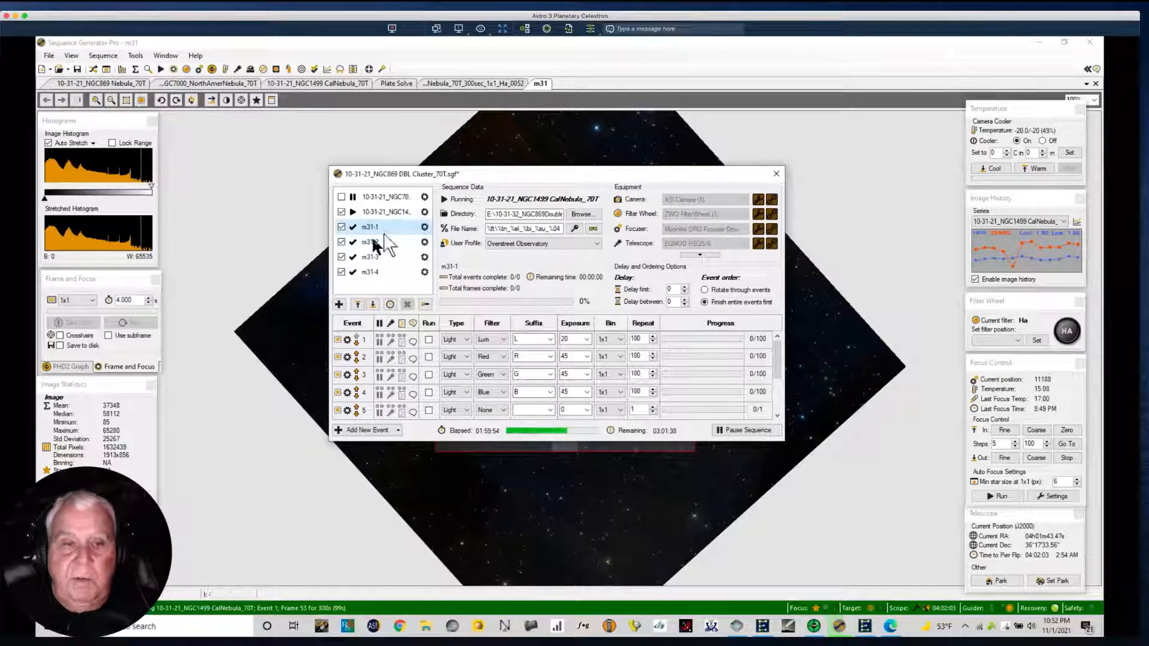
pyautogui.rightClick(426, 228)
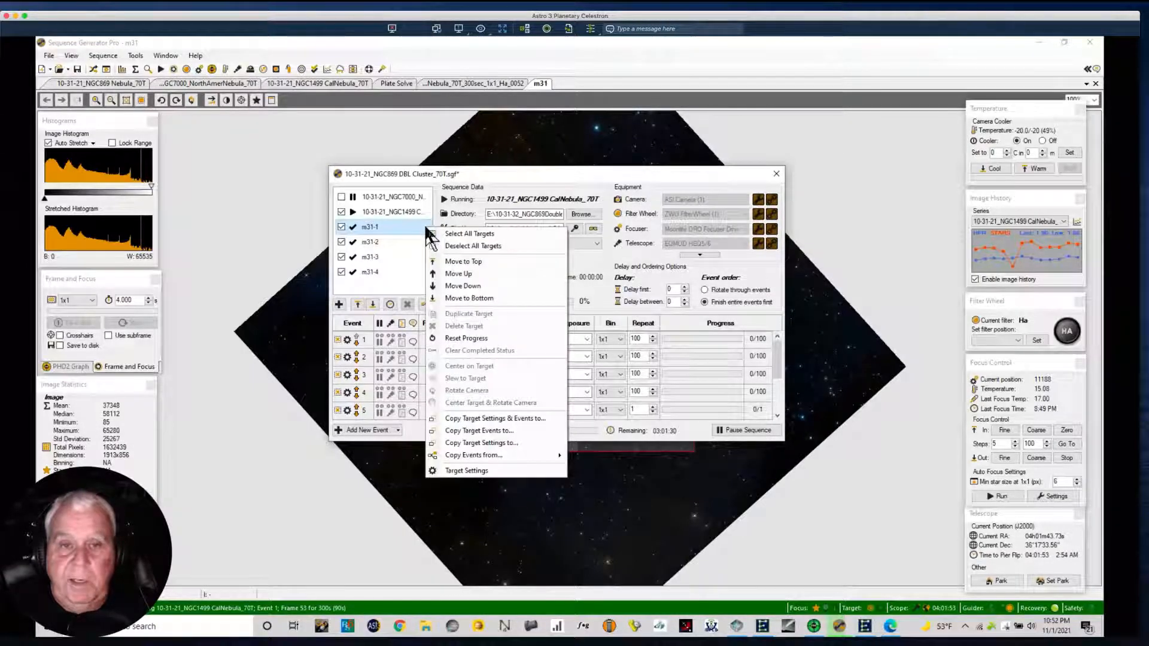
pyautogui.click(467, 433)
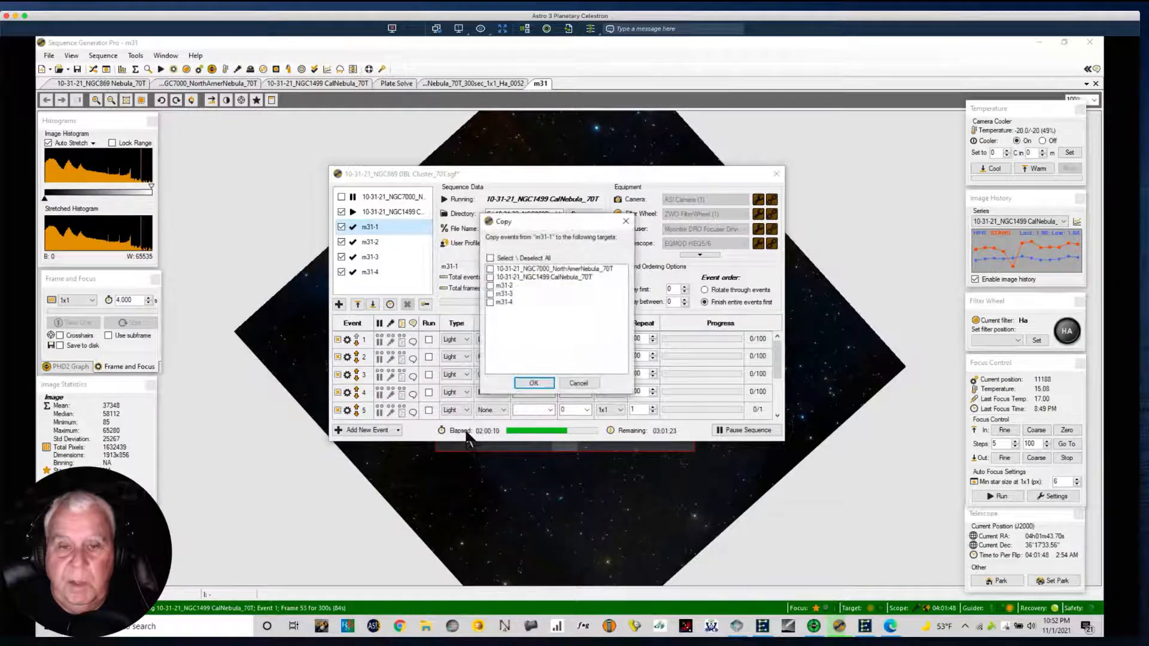
pyautogui.click(490, 286)
pyautogui.click(490, 294)
pyautogui.click(490, 293)
pyautogui.click(490, 302)
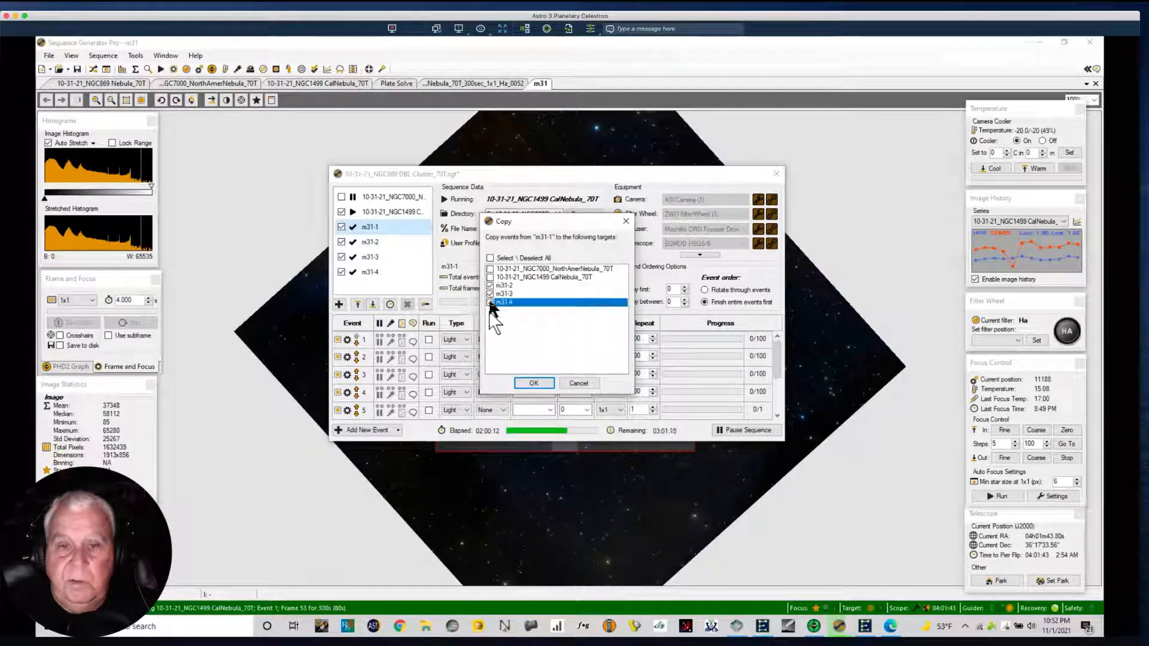
pyautogui.click(533, 383)
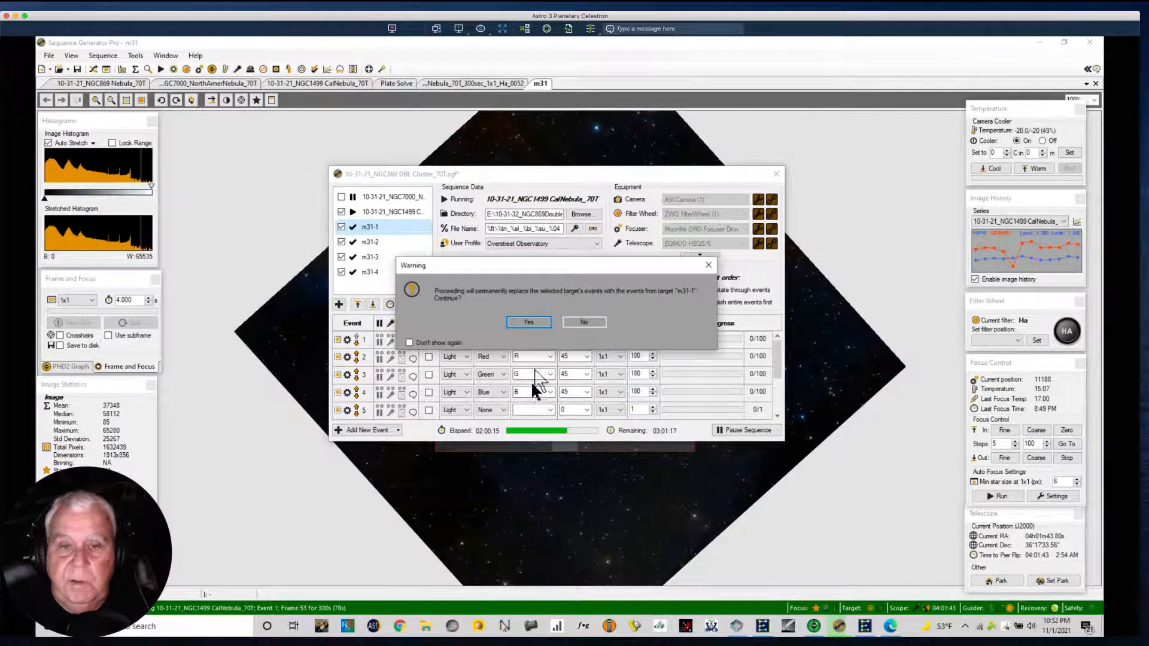
pyautogui.click(521, 322)
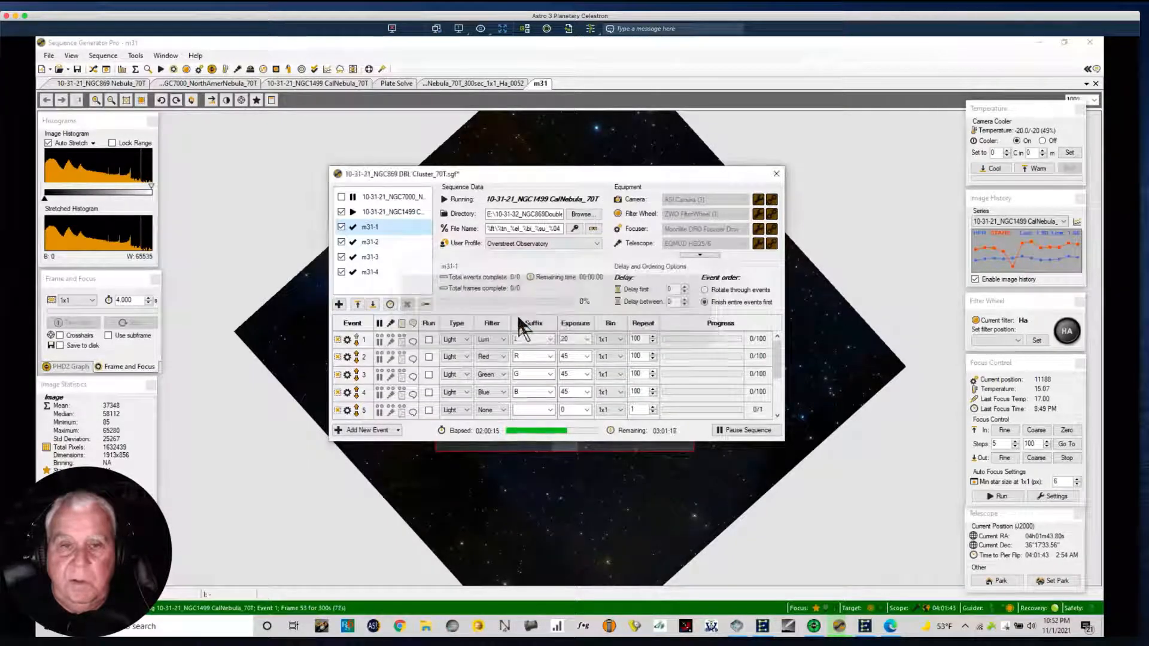
# Review the copied events of m31-2 and m31-3 and uncover the numbered mosaic tiles behind the sequence window.
pyautogui.click(374, 242)
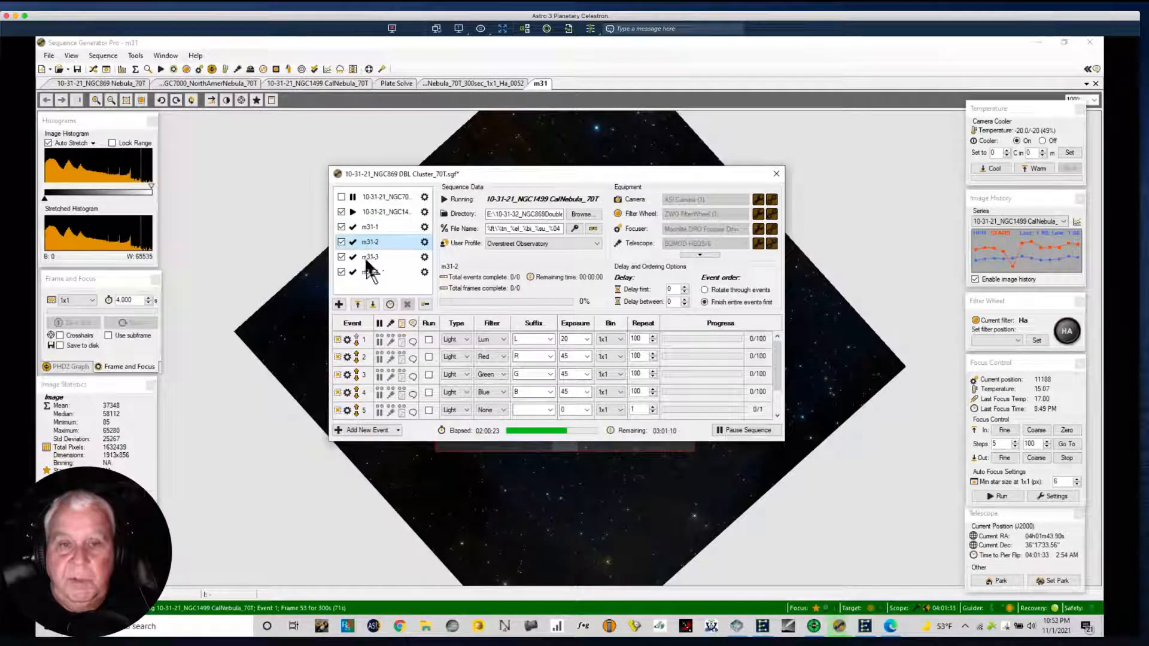
pyautogui.click(365, 256)
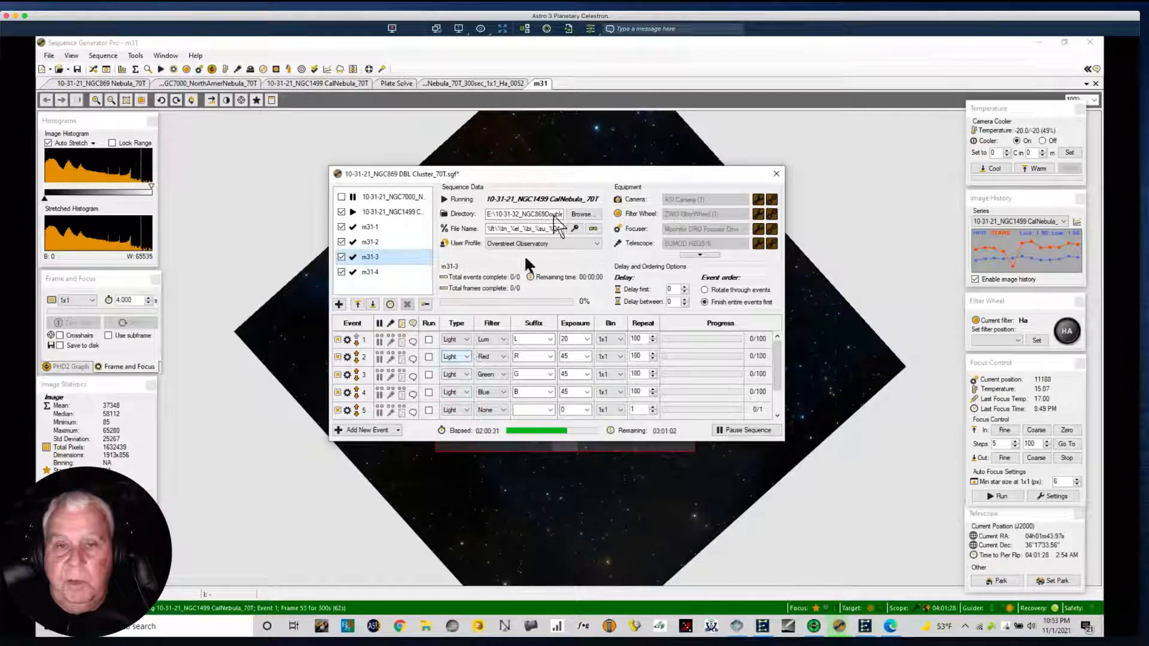
pyautogui.moveTo(558, 171); pyautogui.dragTo(295, 346)
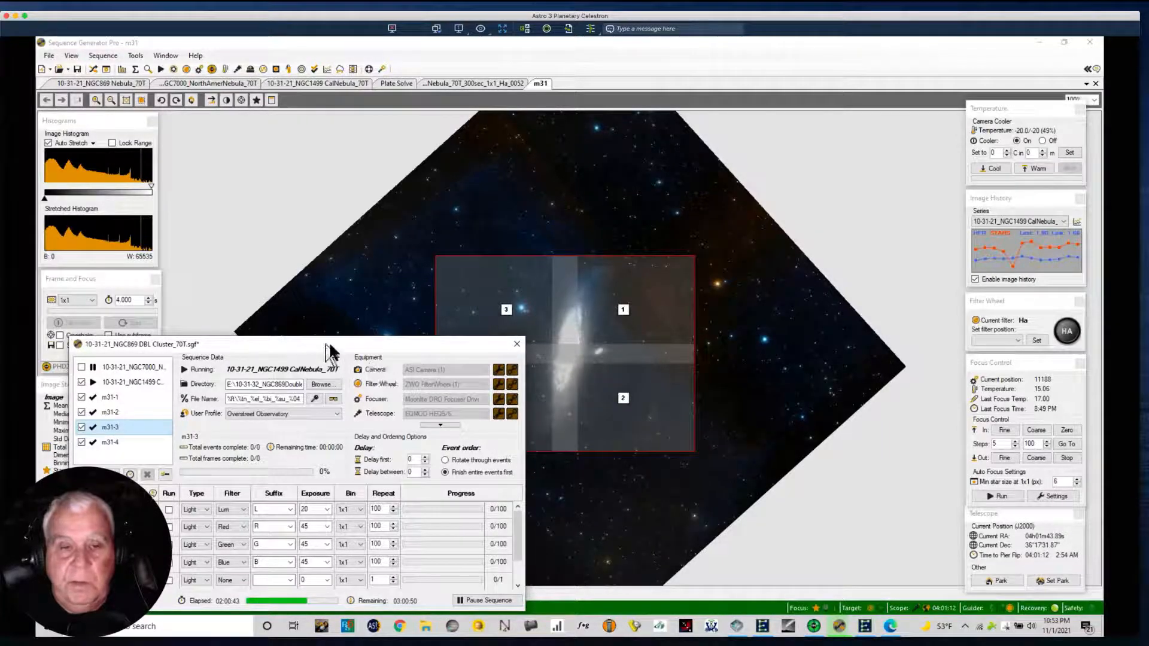
pyautogui.moveTo(317, 344); pyautogui.dragTo(612, 139)
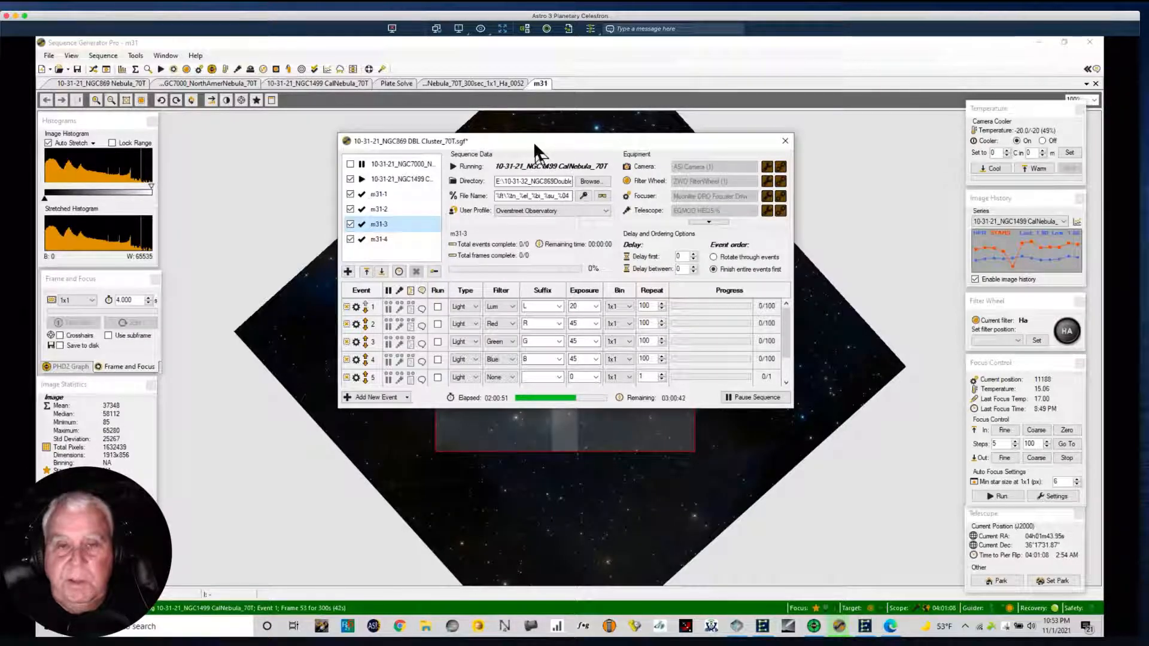
# Inspect the target settings of m31-1 and close them without changes.
pyautogui.moveTo(526, 135); pyautogui.dragTo(512, 130)
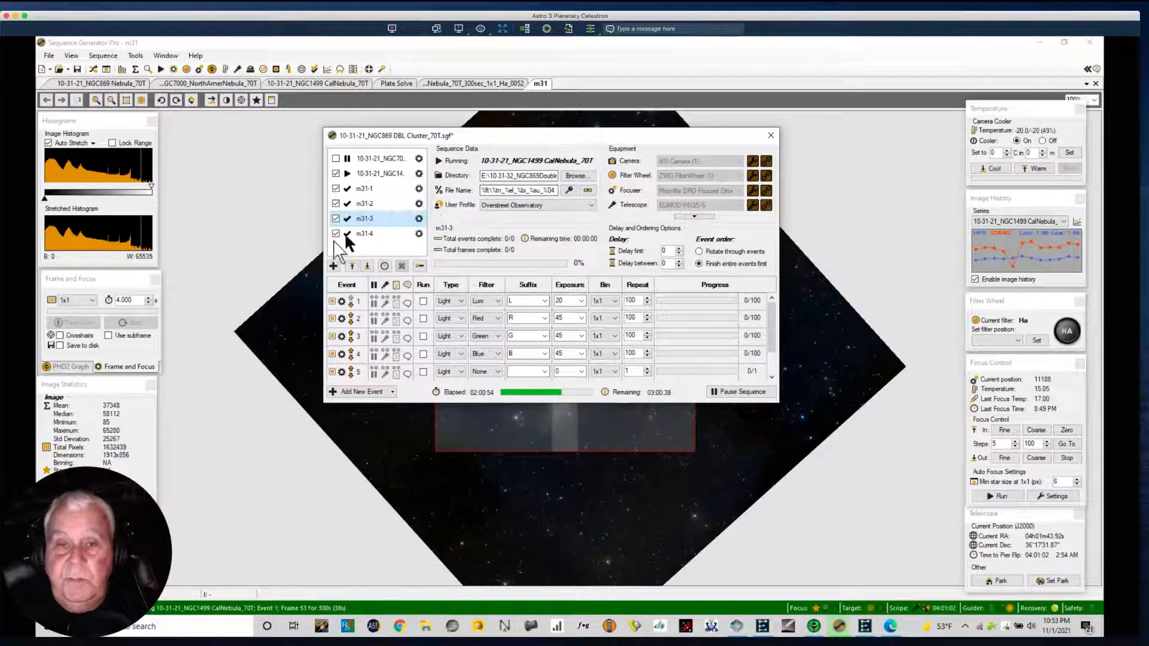
pyautogui.doubleClick(362, 188)
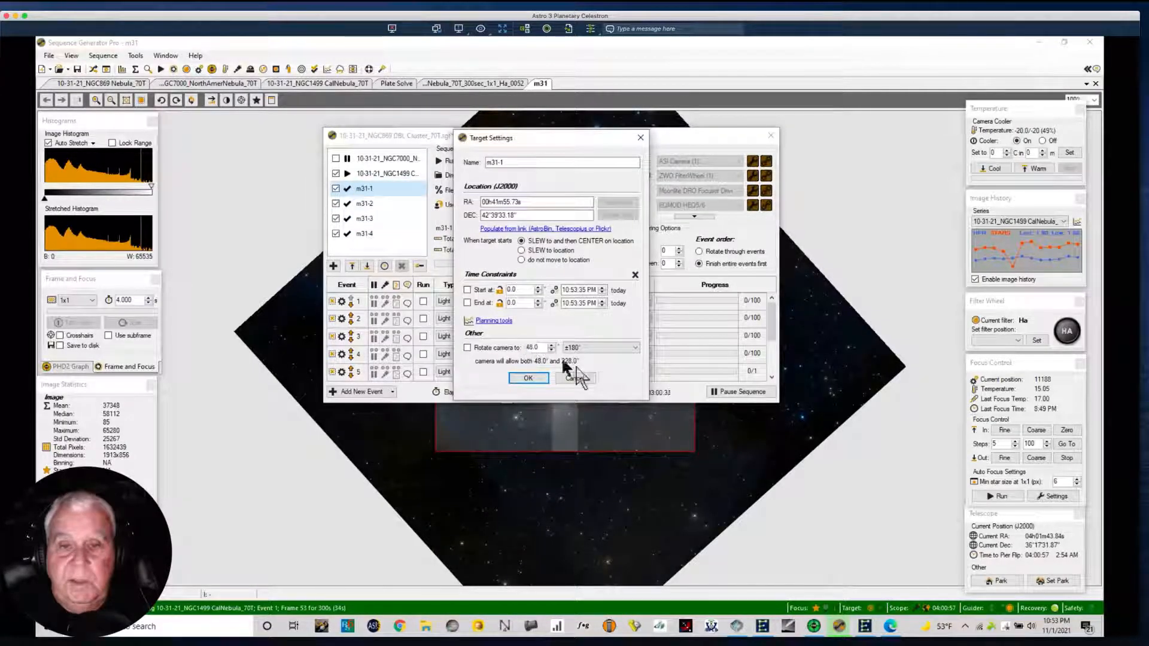
pyautogui.click(578, 378)
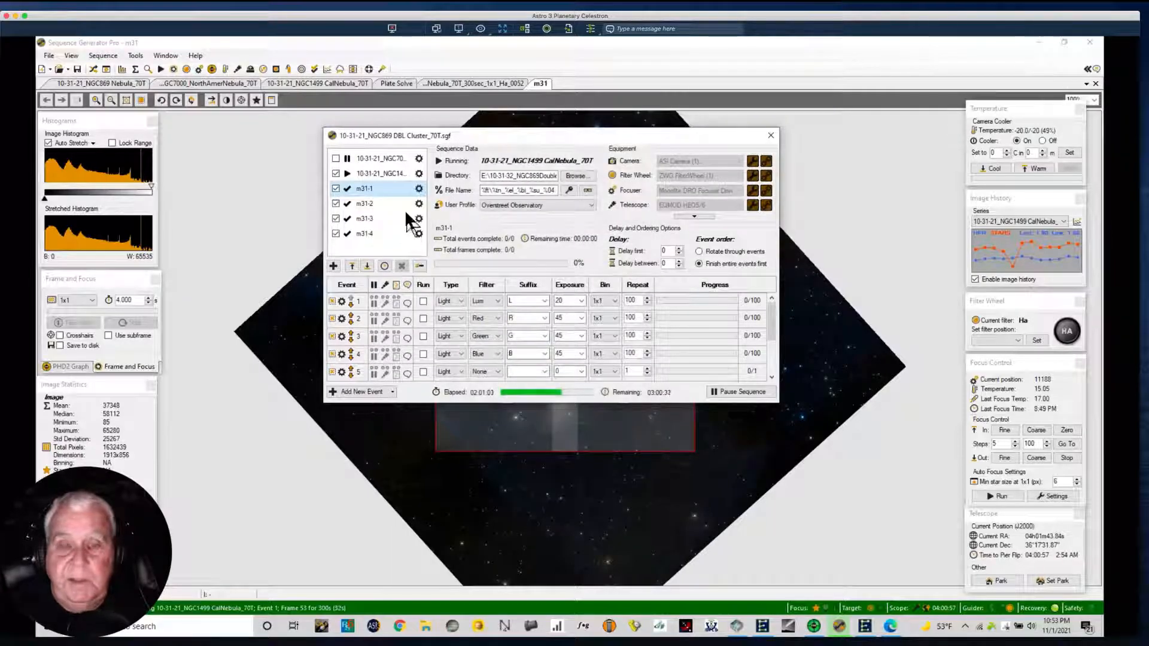
# Deactivate the targets m31-1, m31-2, m31-3 and m31-4 in the sequence.
pyautogui.moveTo(476, 136); pyautogui.dragTo(448, 127)
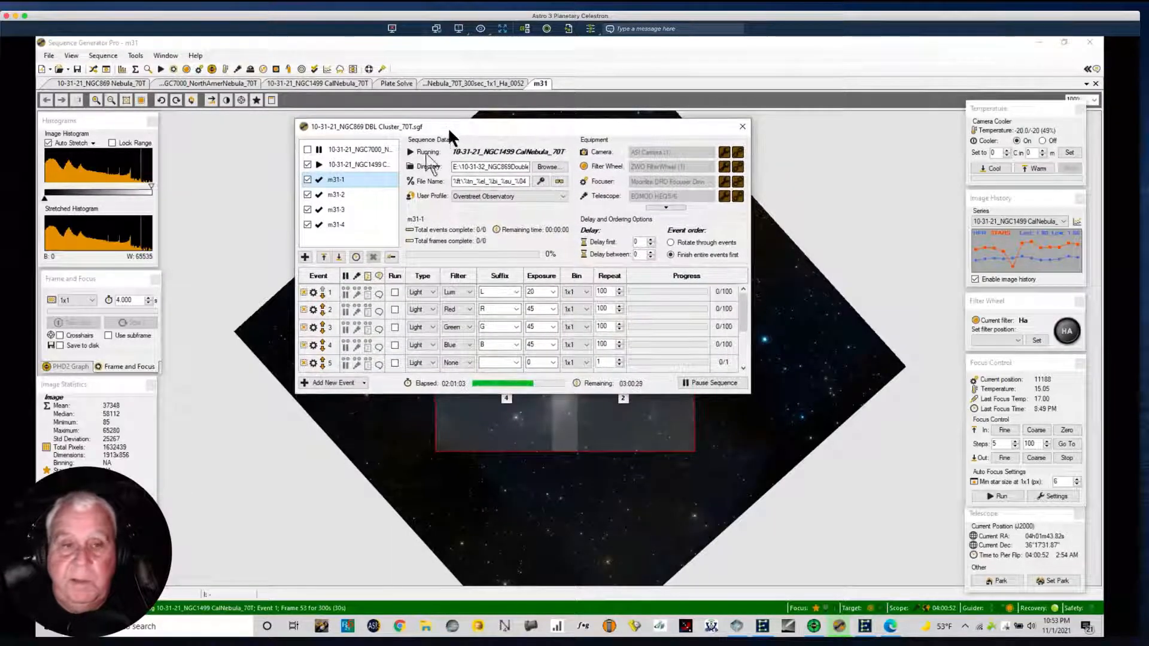
pyautogui.click(307, 179)
pyautogui.click(307, 195)
pyautogui.click(307, 209)
pyautogui.click(307, 225)
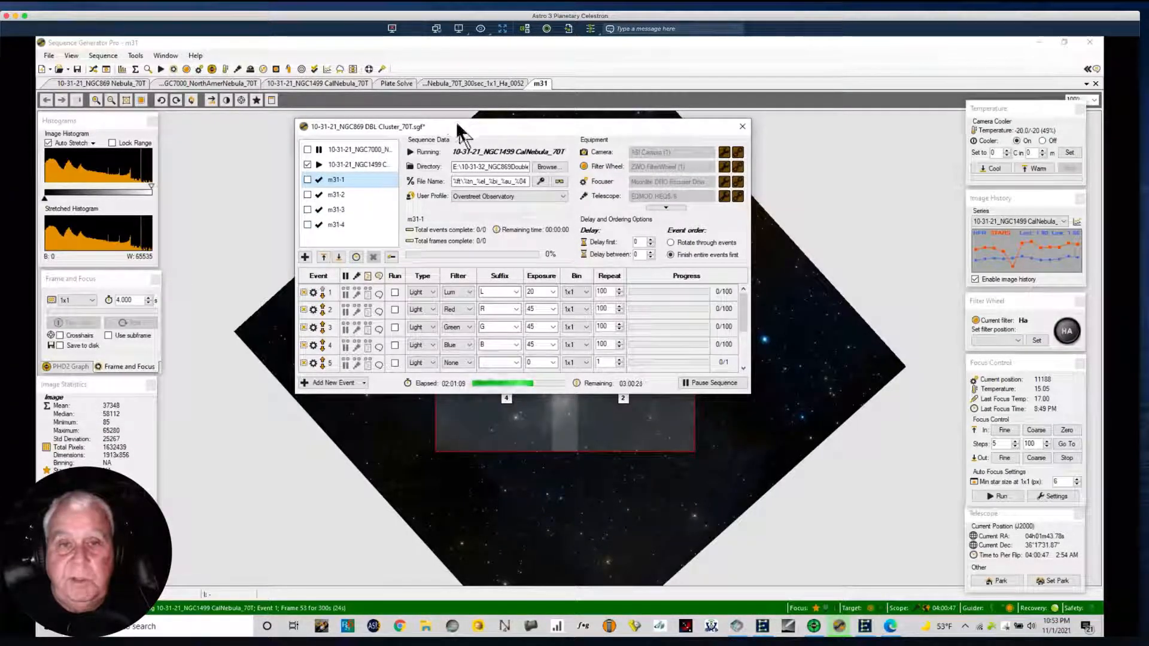
pyautogui.moveTo(458, 127); pyautogui.dragTo(430, 131)
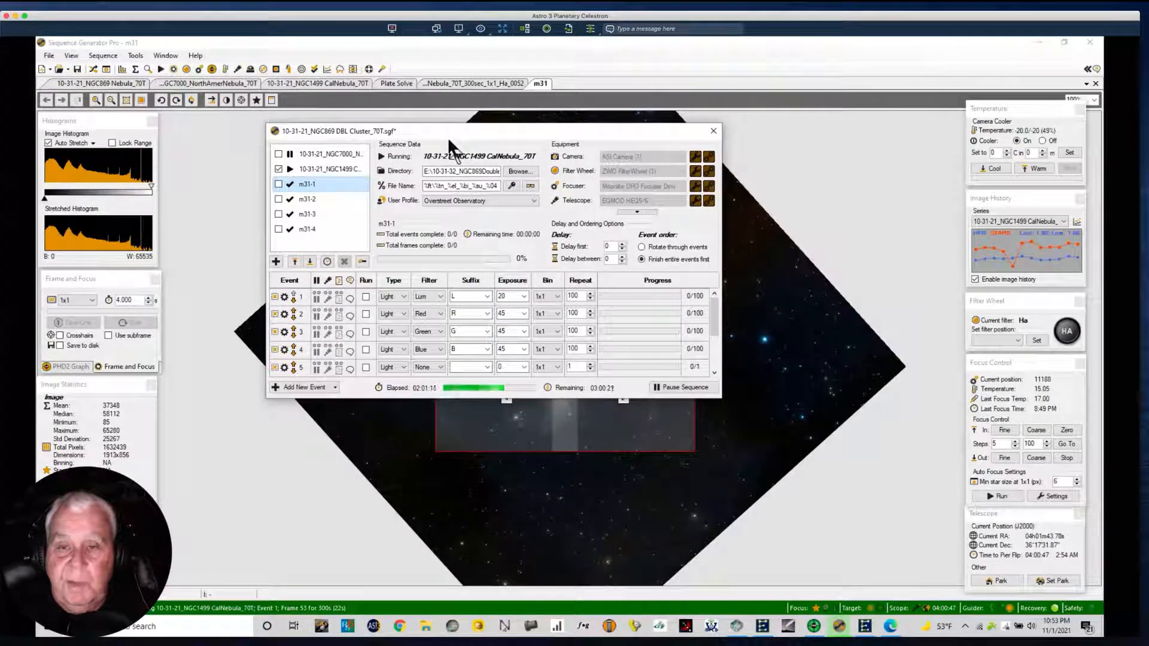
# Display the NGC1499 CalNebula Ha frame 0052 and hide the sequence window covering it.
pyautogui.click(474, 87)
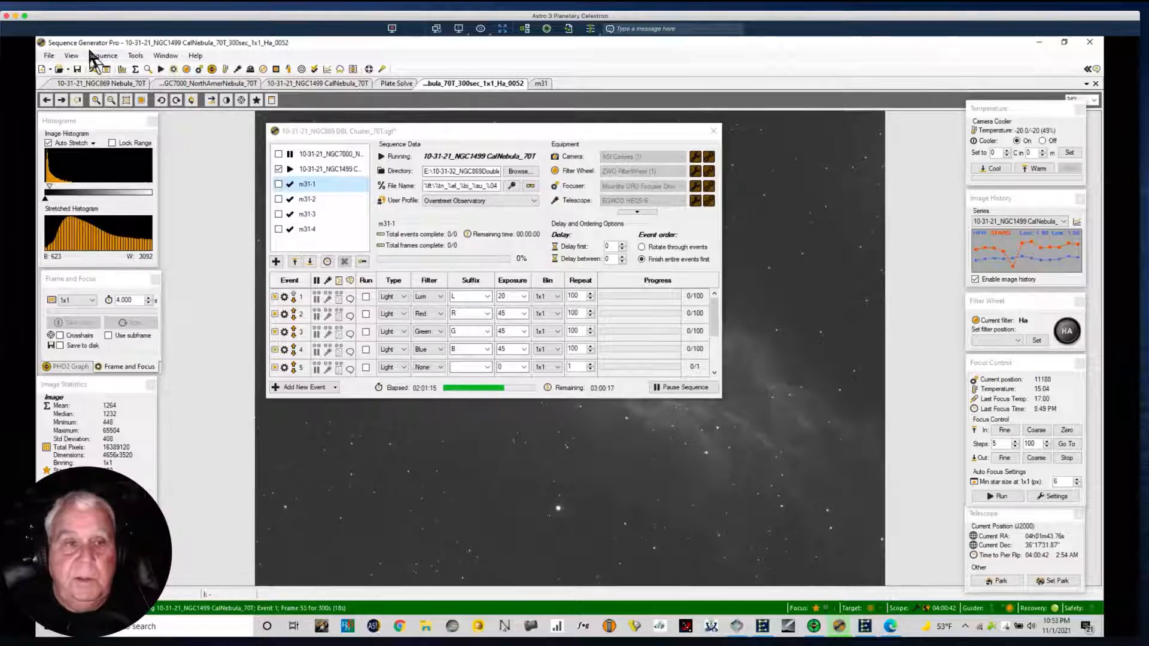
pyautogui.click(105, 71)
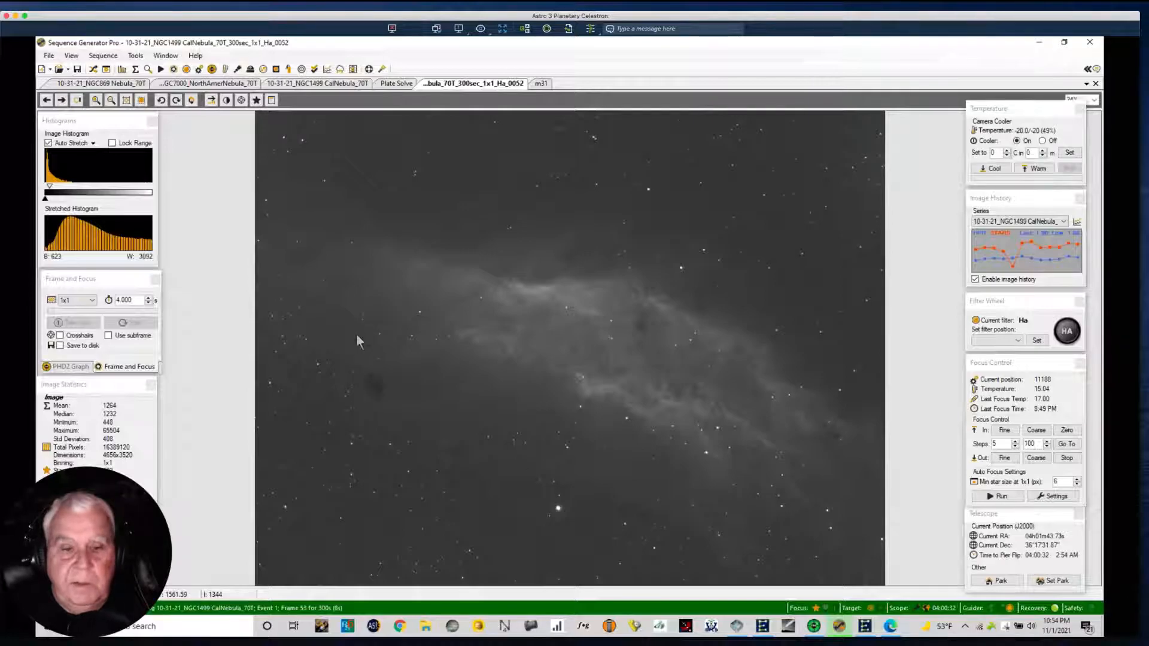
# Switch to Pegasus Astro Ultimate Powerbox v2 and examine its power status, environment graphs, power graphs and focus controls.
pyautogui.click(737, 626)
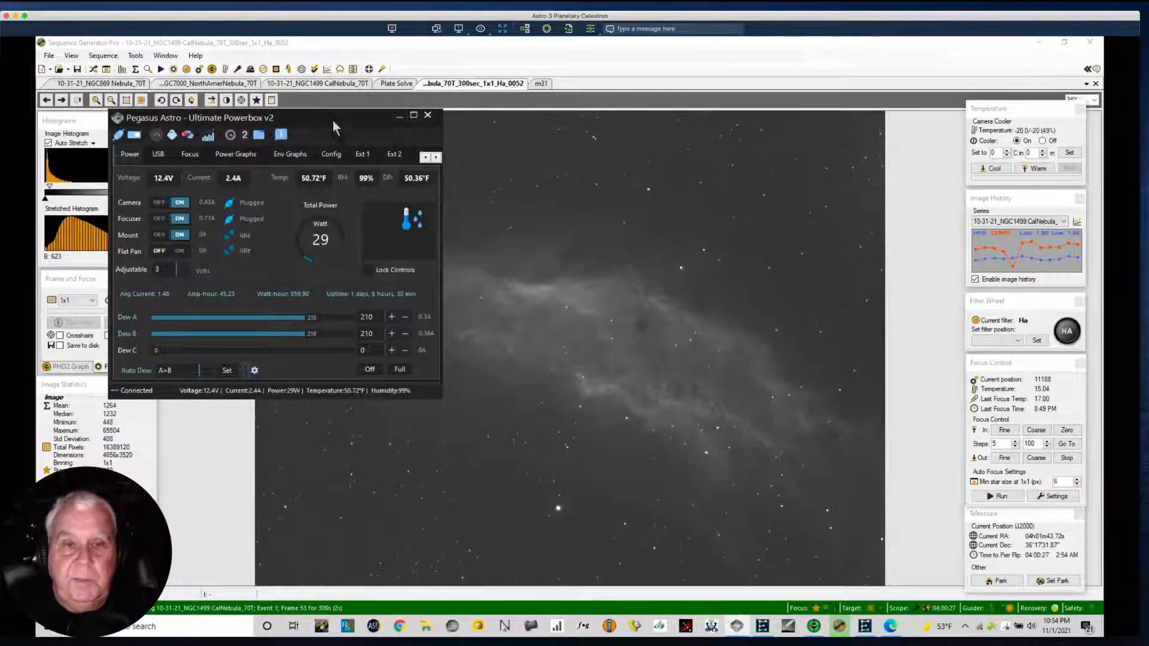
pyautogui.moveTo(333, 122); pyautogui.dragTo(393, 112)
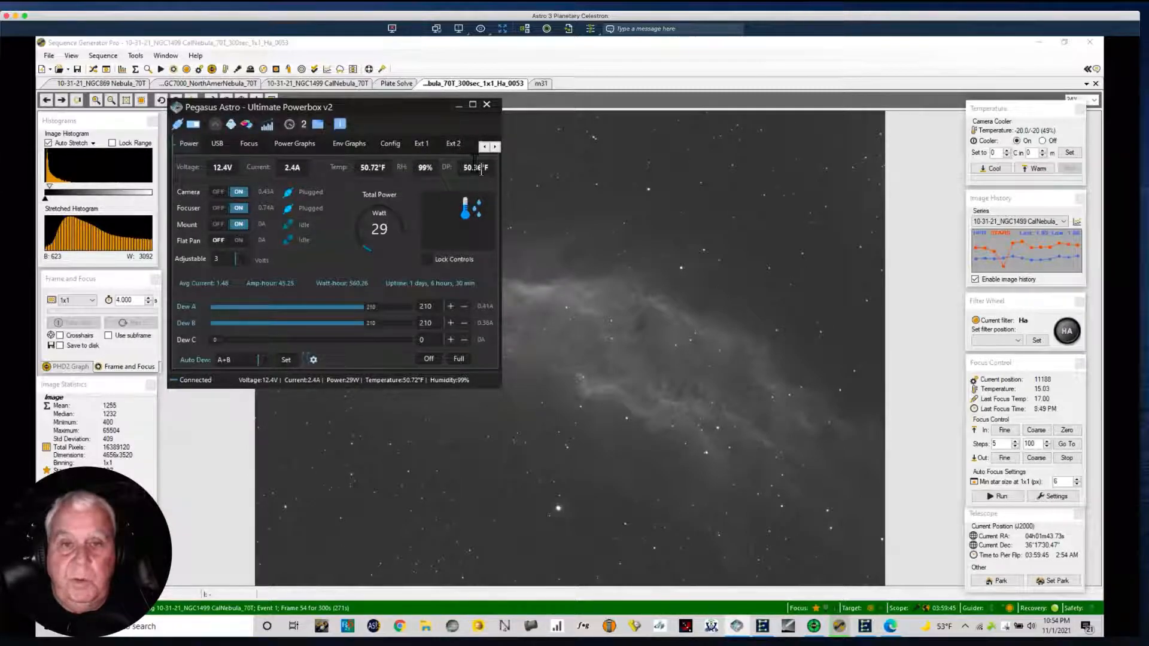
pyautogui.click(347, 146)
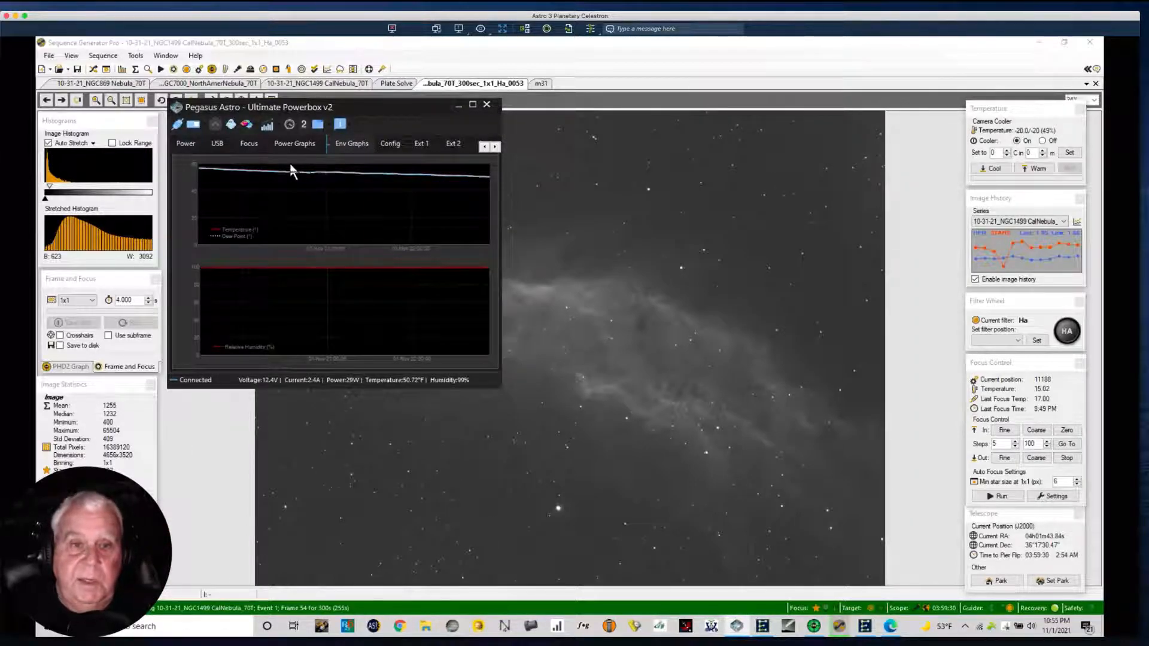
pyautogui.click(352, 142)
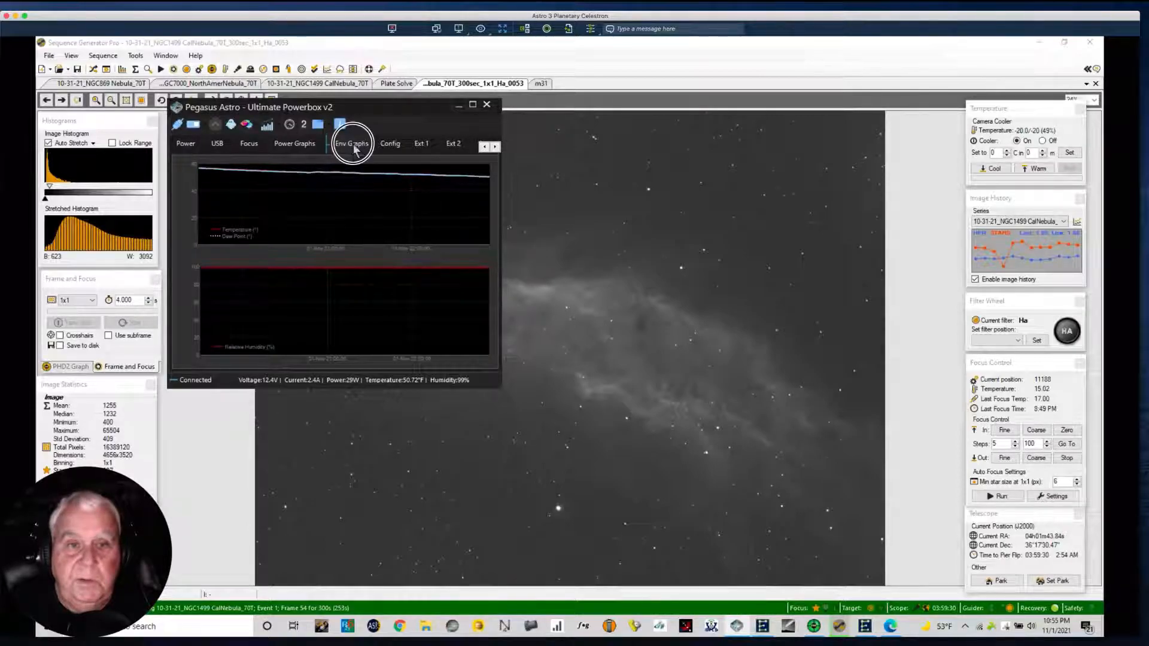
pyautogui.click(280, 147)
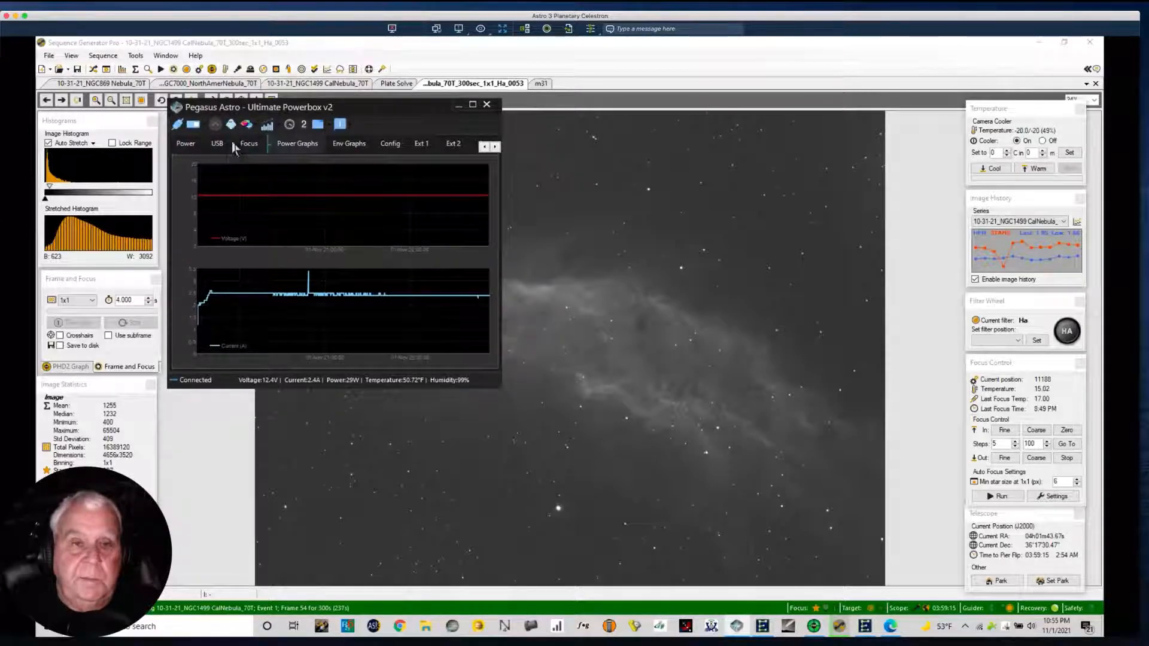
pyautogui.click(258, 144)
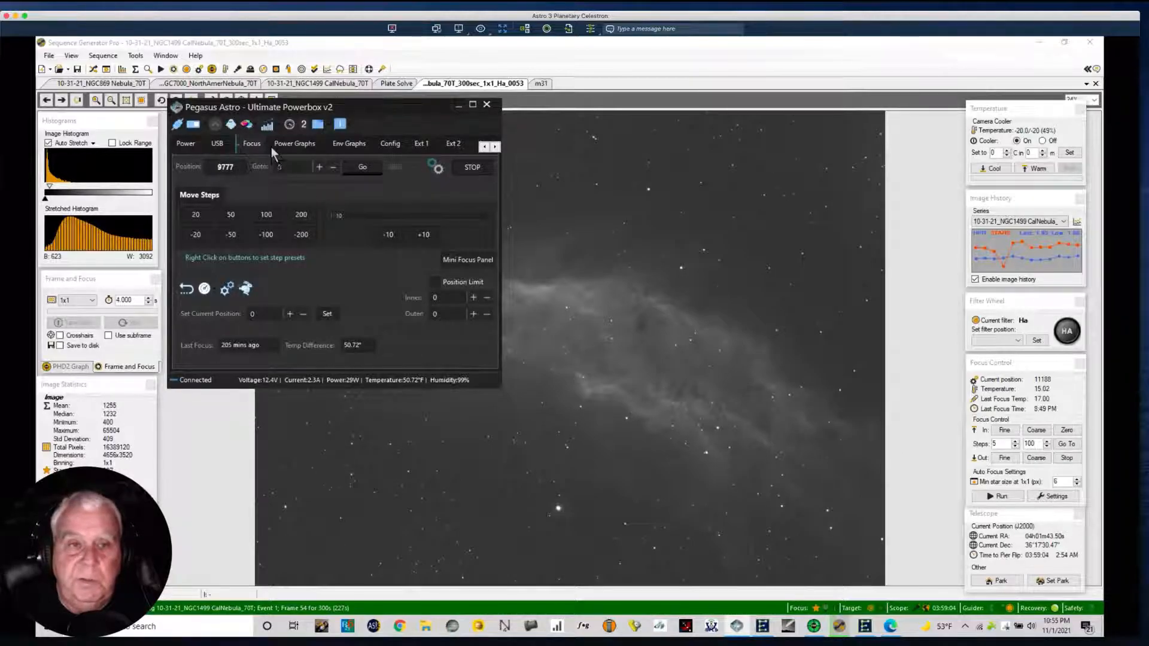
# Examine the powerbox's USB port controls and look through the list of connected USB devices.
pyautogui.click(217, 145)
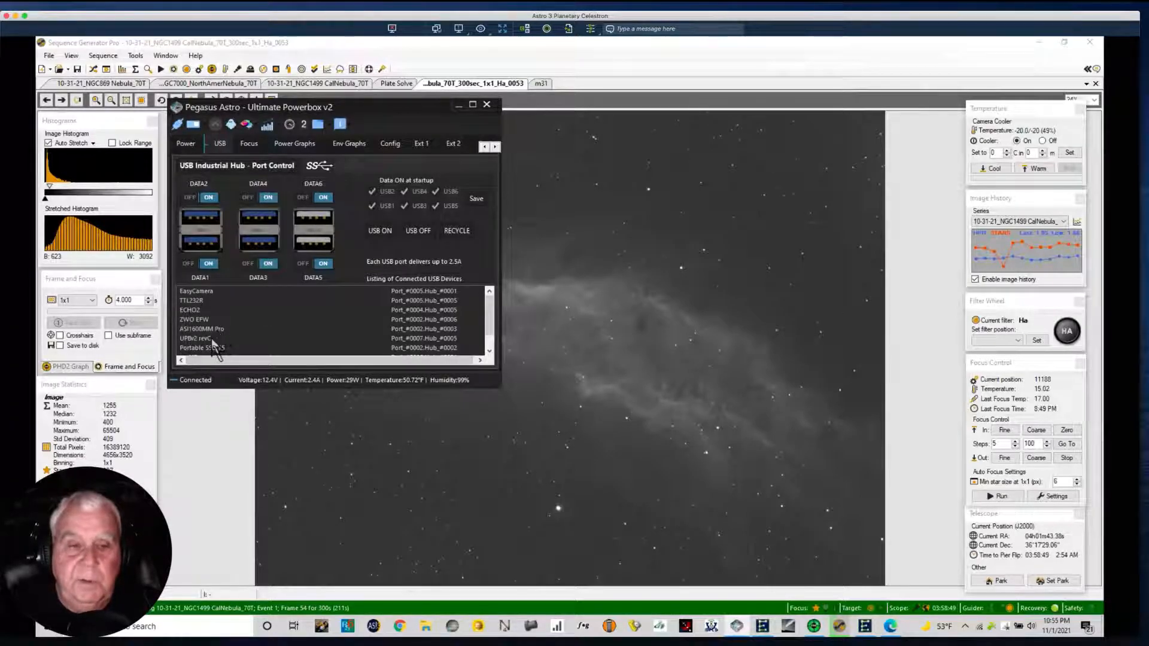
pyautogui.click(484, 301)
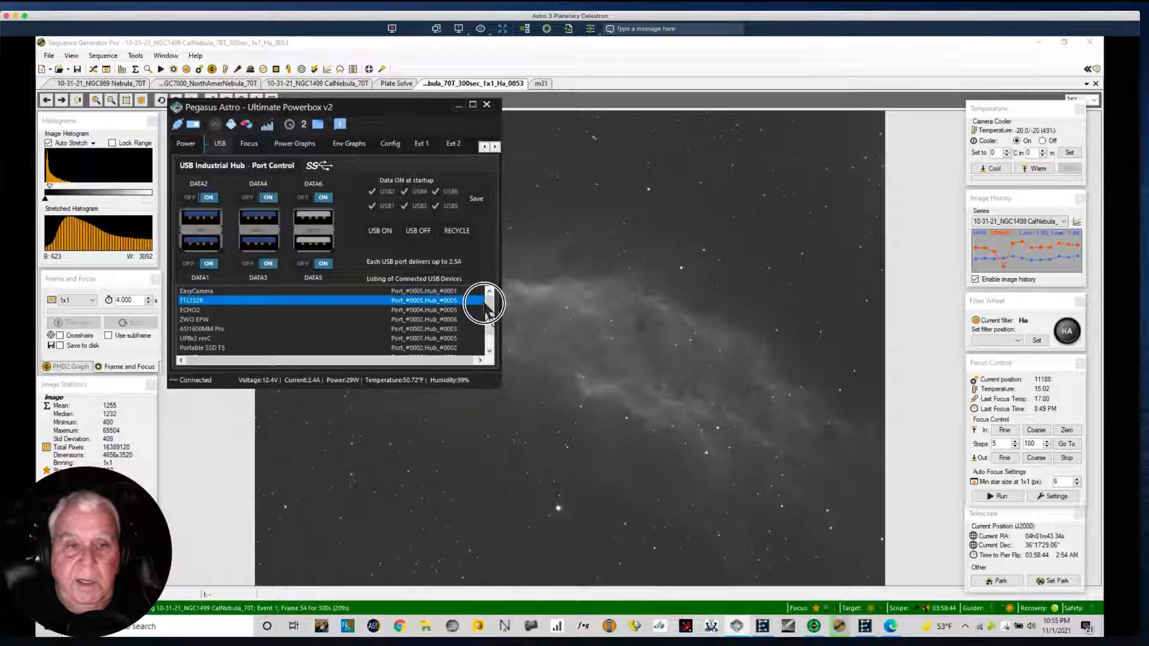
pyautogui.moveTo(486, 304); pyautogui.dragTo(488, 313)
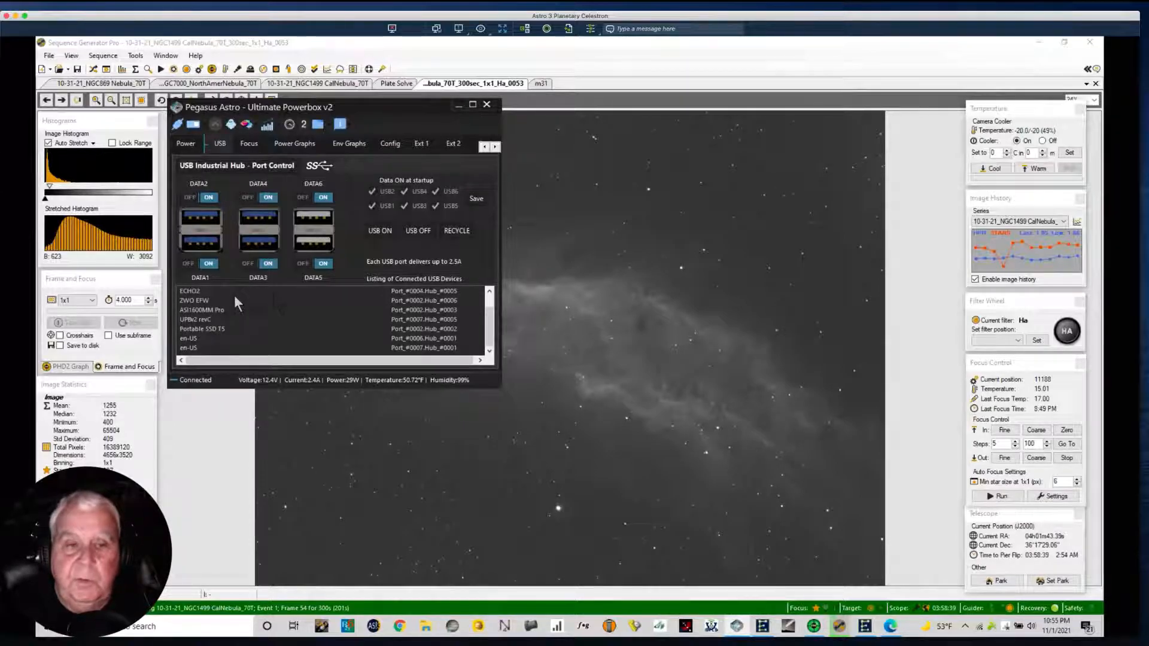
pyautogui.click(493, 307)
pyautogui.moveTo(492, 307); pyautogui.dragTo(496, 291)
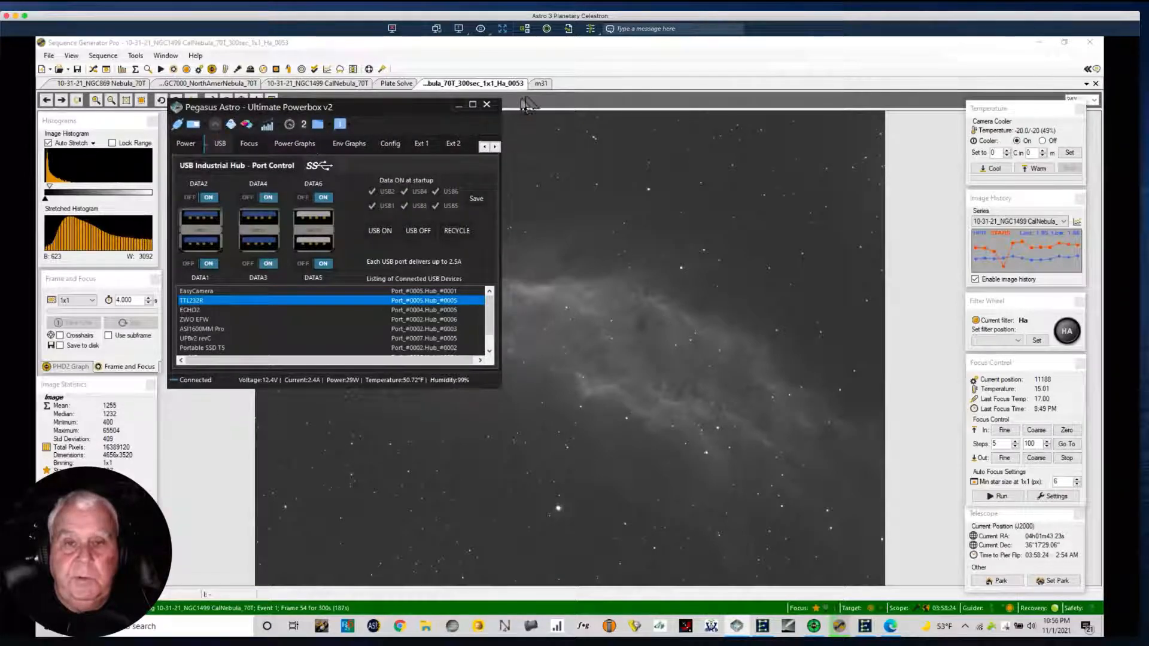
# Return to Sequence Generator Pro, reopen the sequence window and check the event progress of the NGC1499 CalNebula target.
pyautogui.click(555, 58)
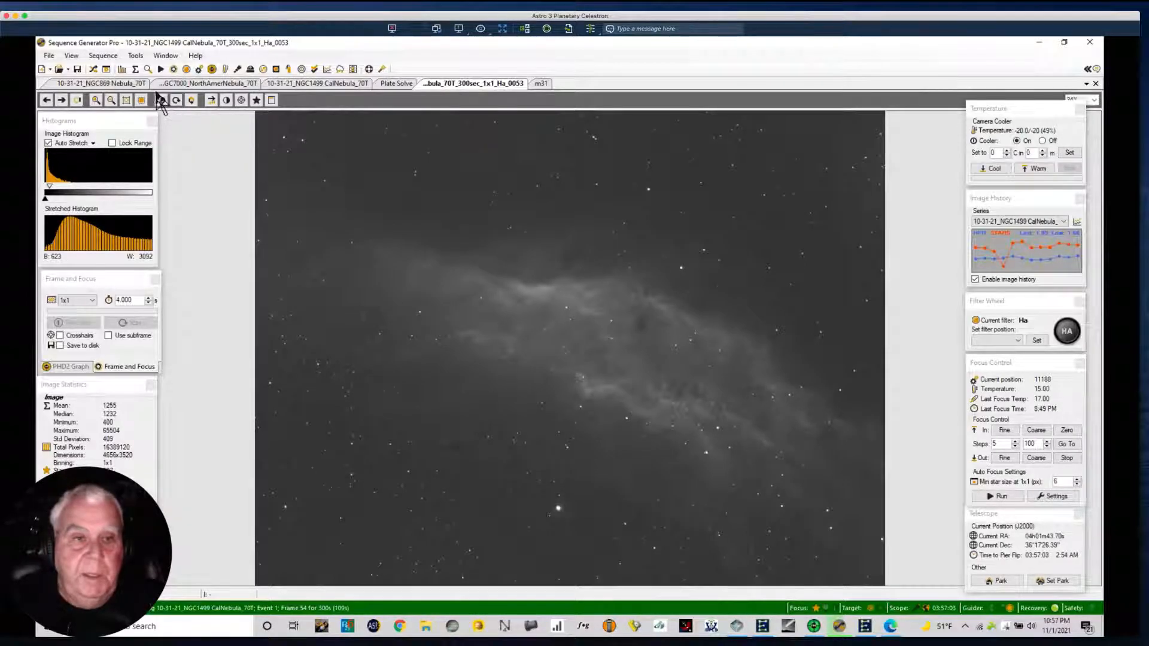
pyautogui.click(93, 69)
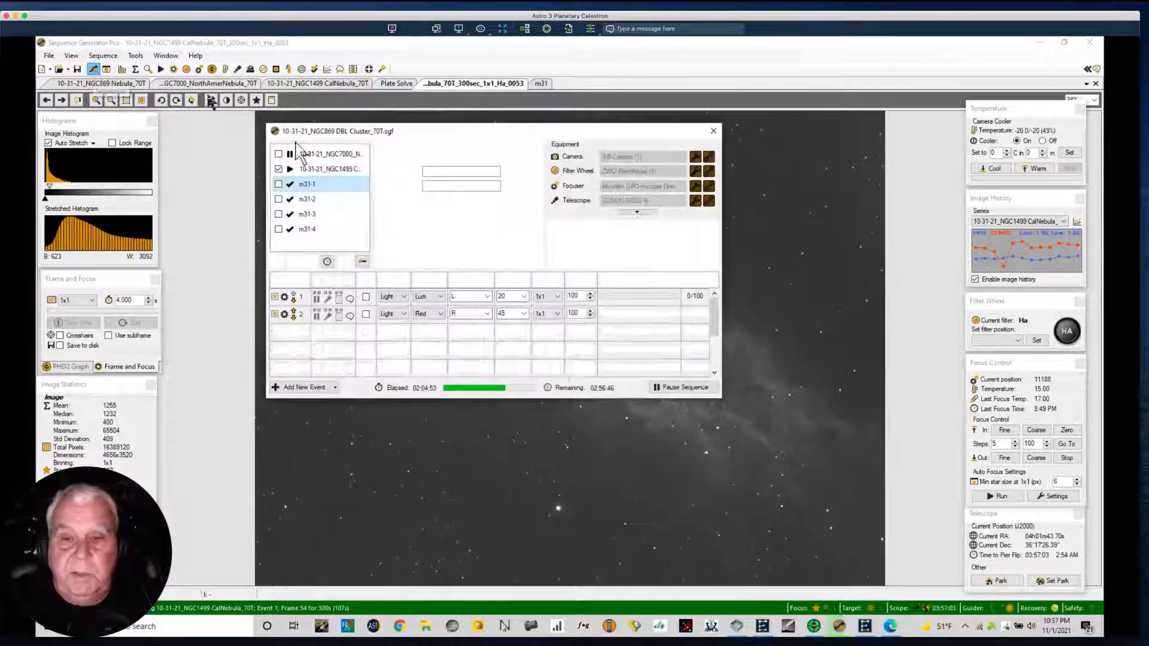
pyautogui.moveTo(485, 131); pyautogui.dragTo(529, 124)
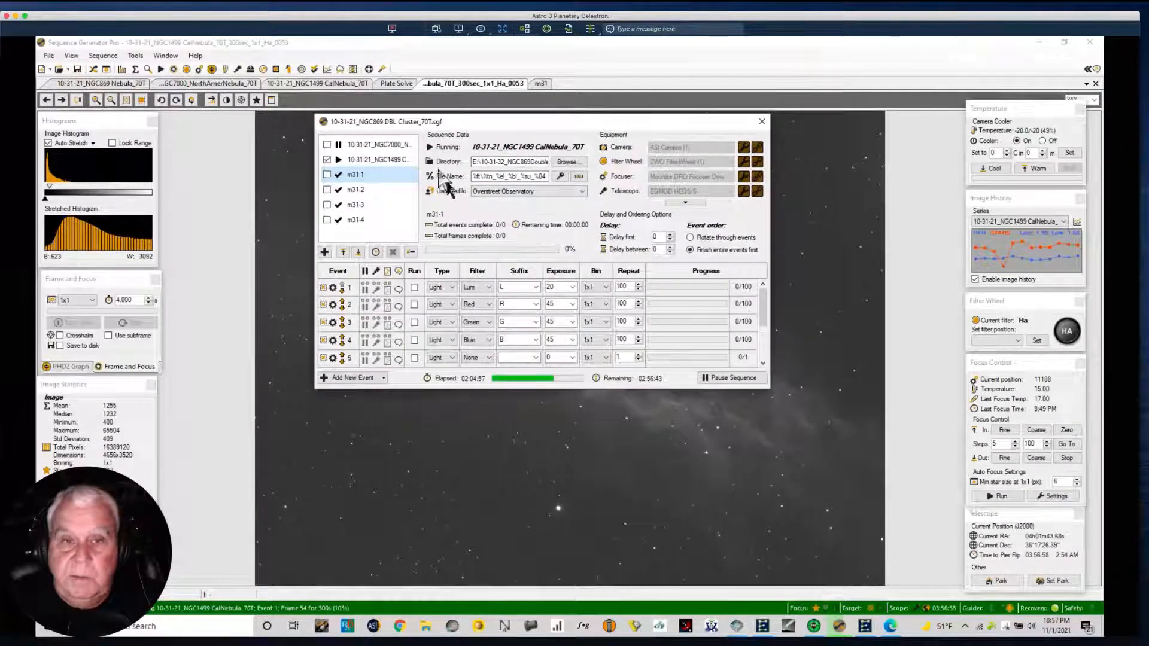
pyautogui.click(400, 158)
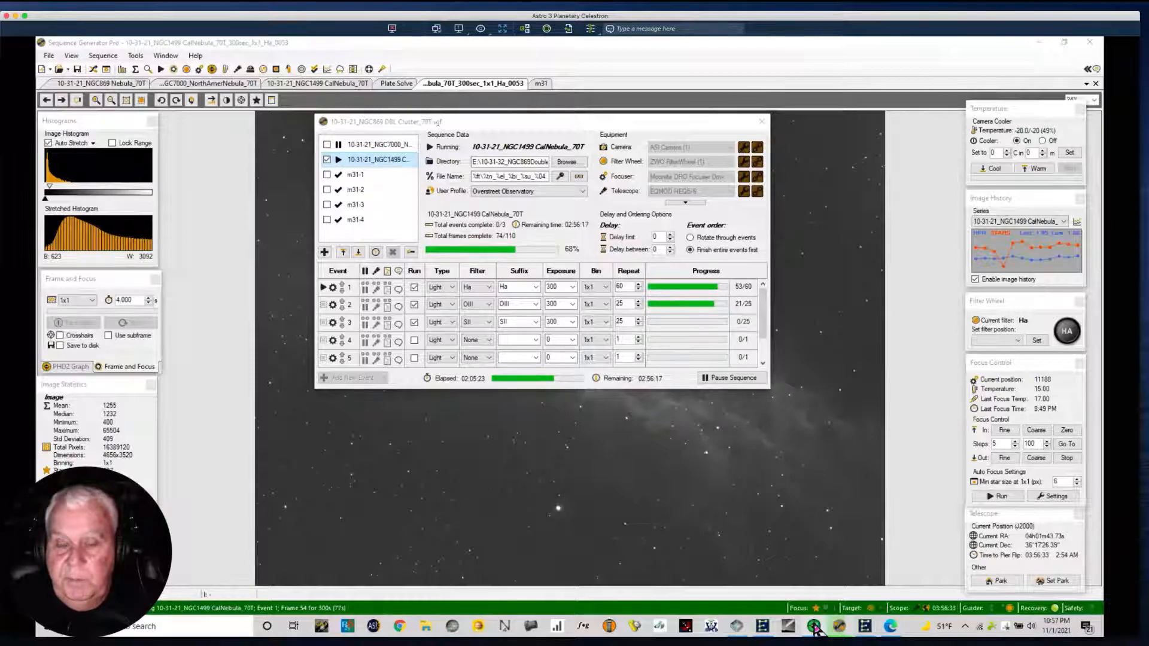
# Check the guiding in PHD2 Guiding and switch to the Astro 2 Vixen 625 remote desktop.
pyautogui.click(832, 626)
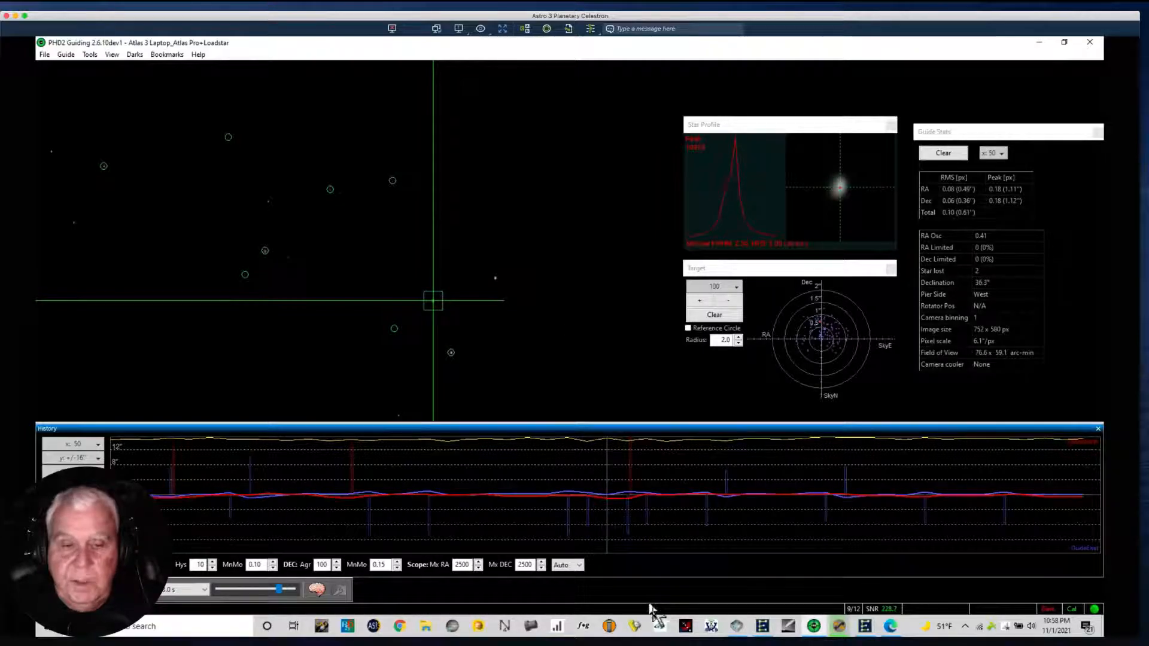
pyautogui.click(837, 626)
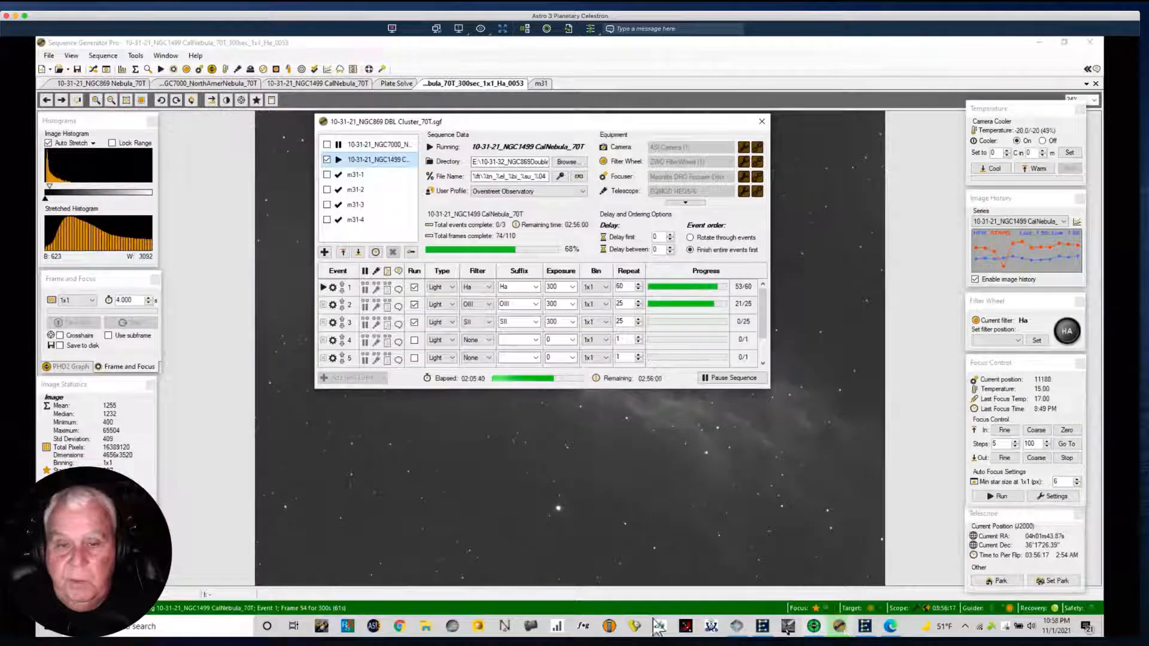
pyautogui.hotkey('ctrl', 'Right')
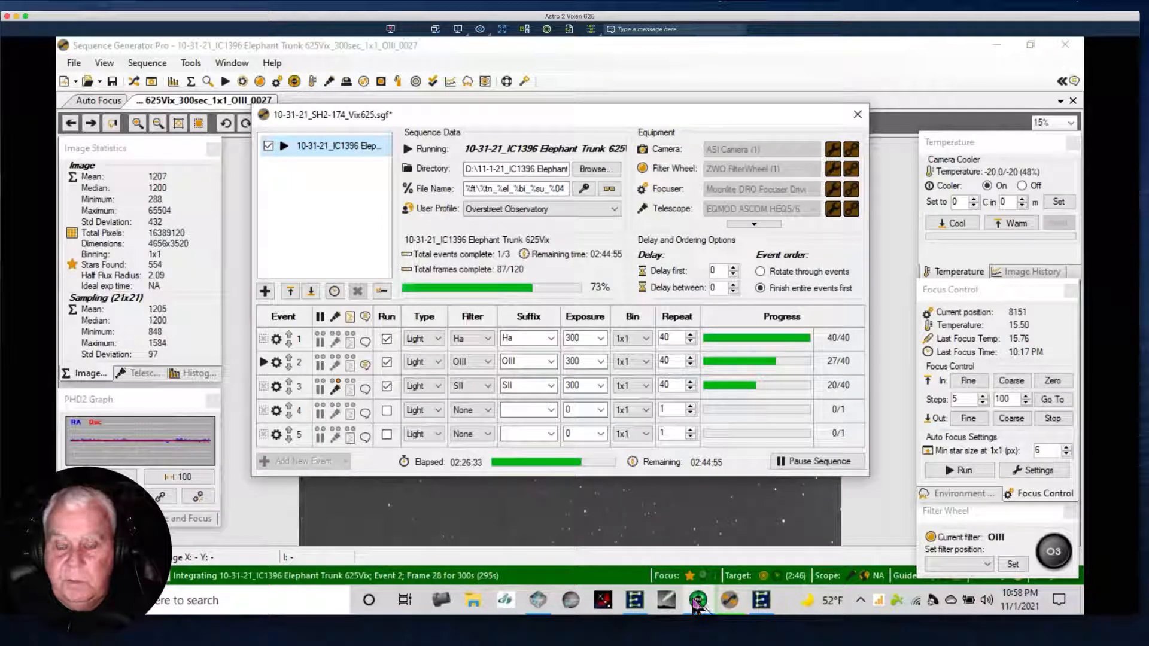
# Switch to PHD2 Guiding, dismiss the guide camera error alerts and close the program.
pyautogui.click(697, 601)
pyautogui.click(729, 602)
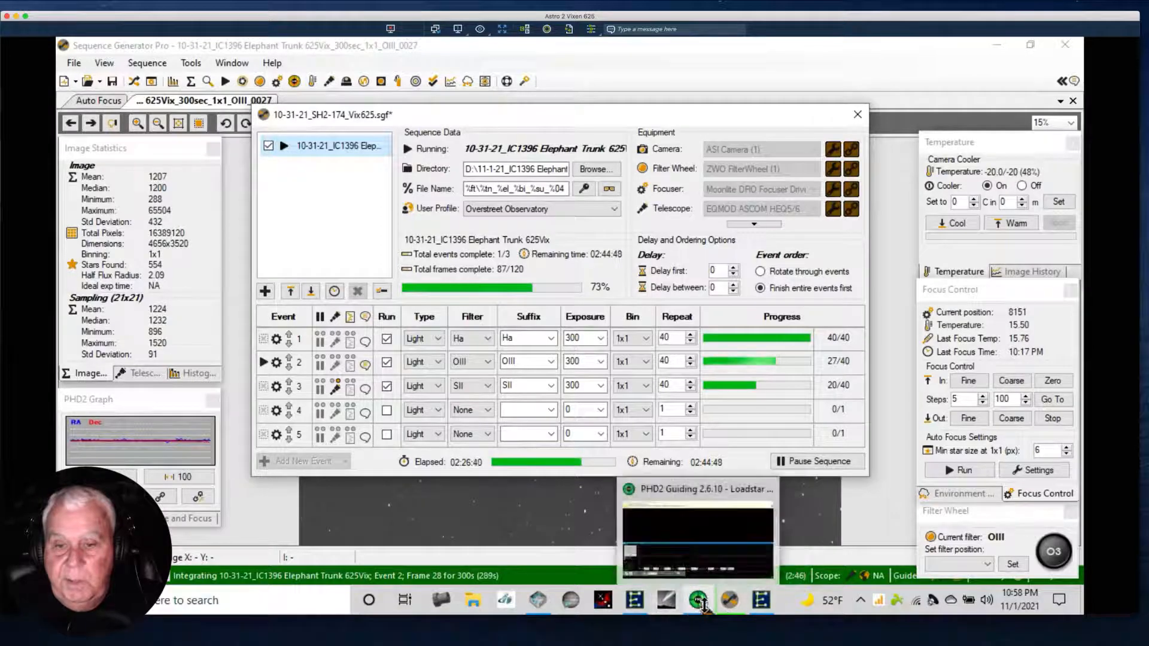
pyautogui.click(701, 603)
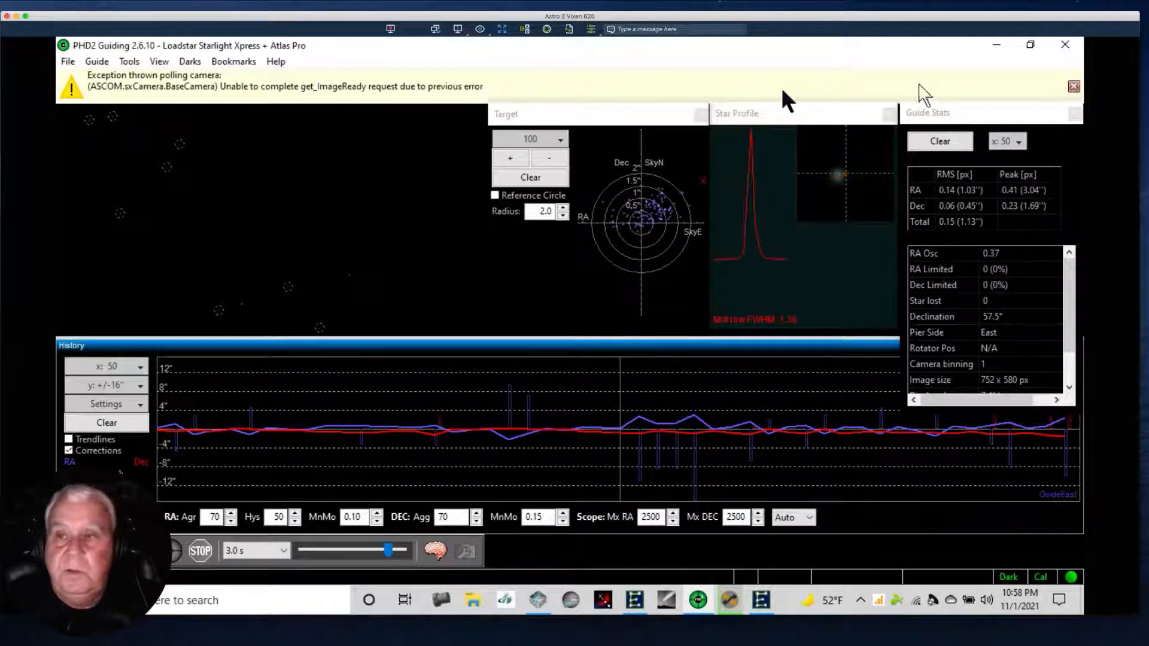
pyautogui.click(1072, 86)
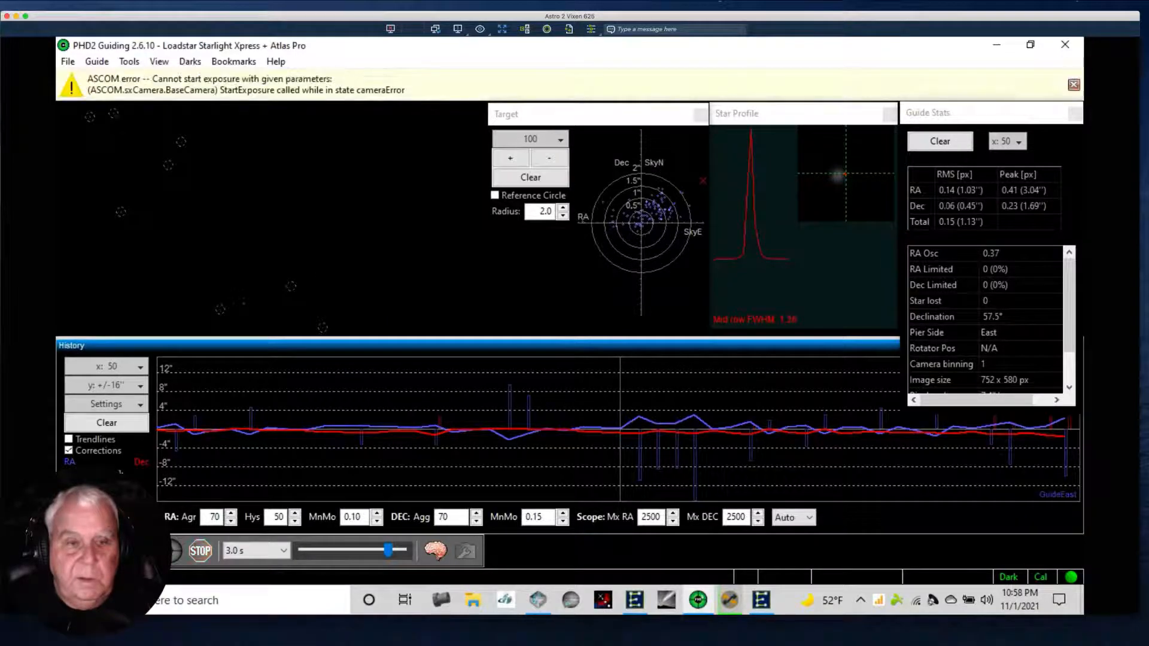
pyautogui.click(1073, 84)
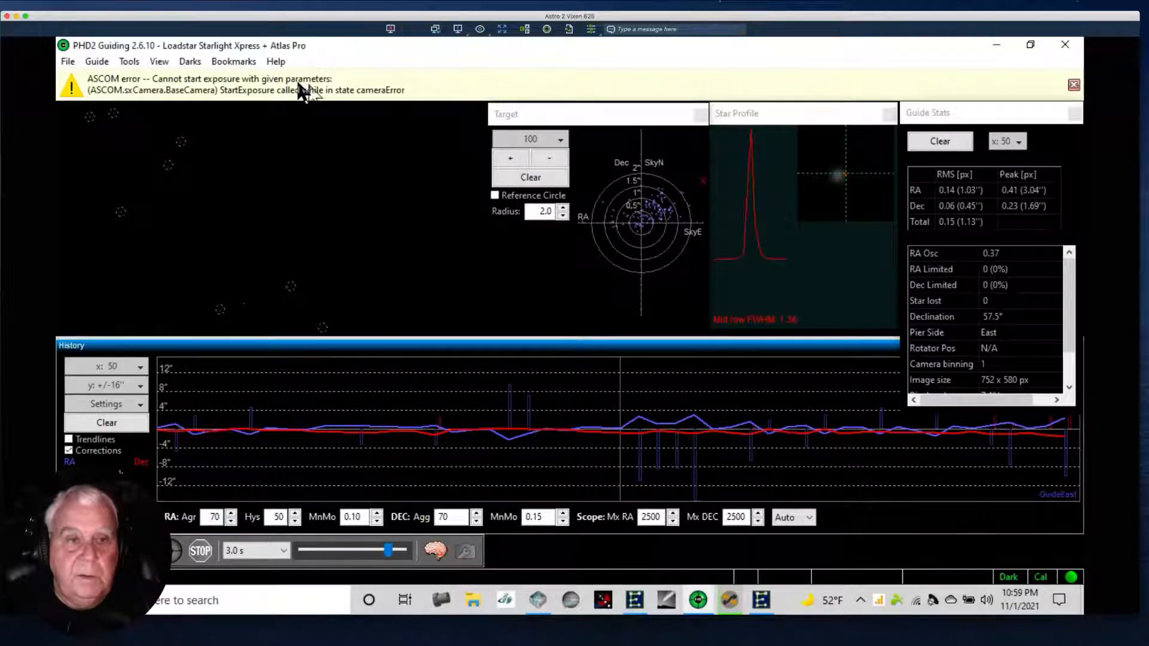
pyautogui.click(1065, 46)
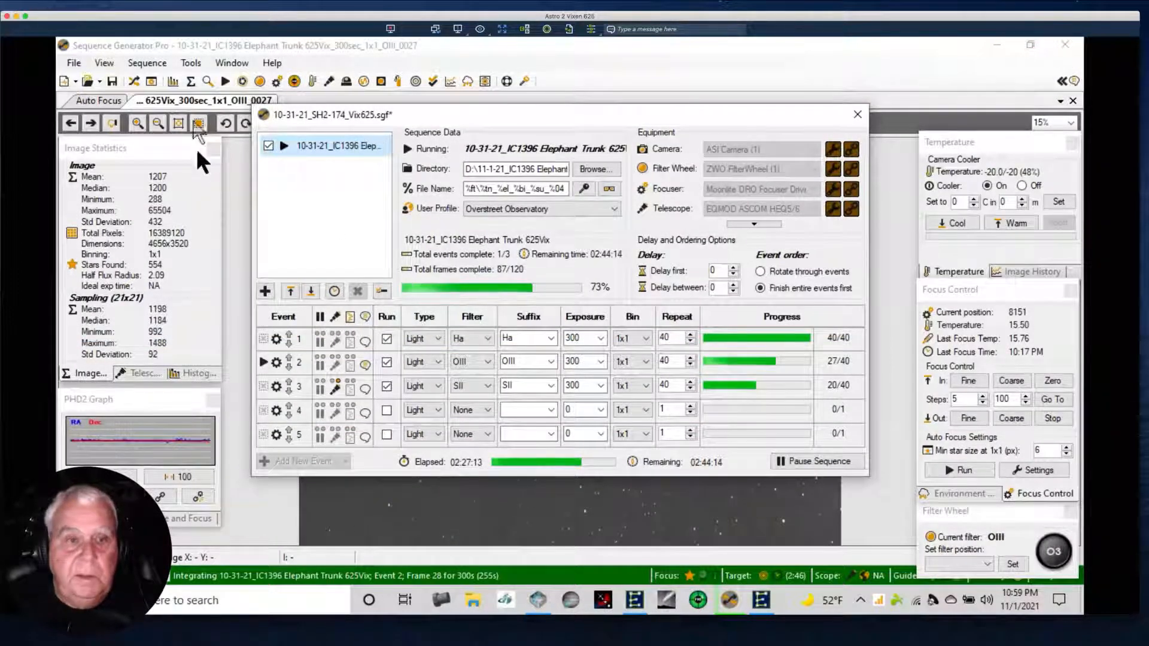
# Hide the sequence window and zoom the latest IC1396 Elephant Trunk OIII image to 100%.
pyautogui.click(133, 77)
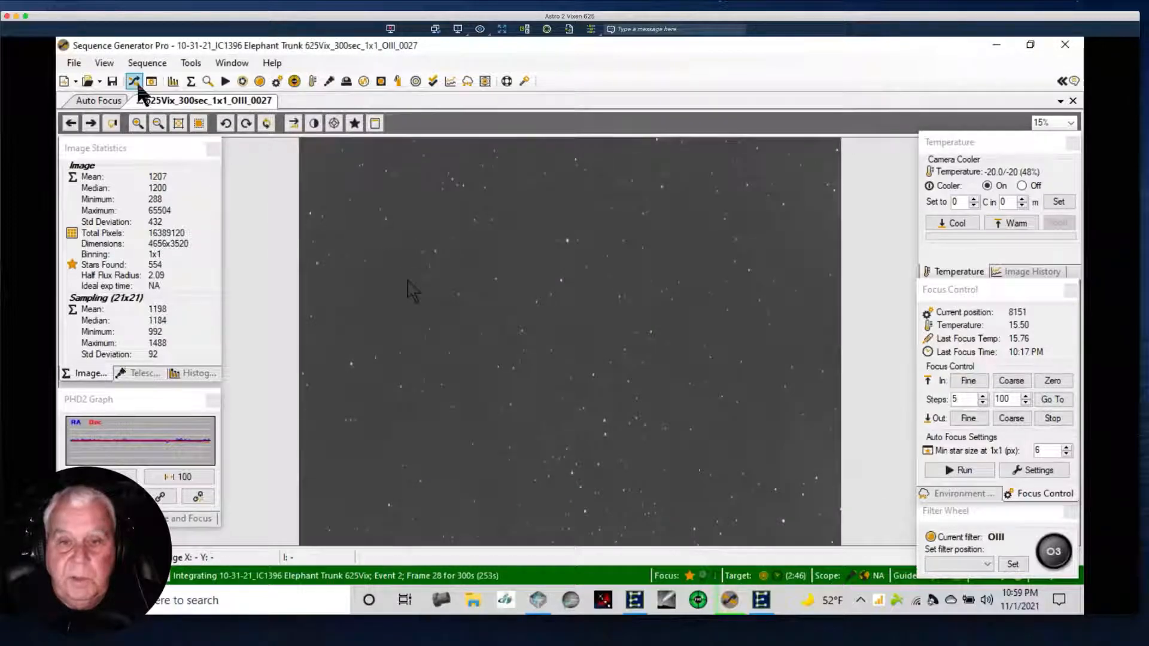
pyautogui.rightClick(515, 356)
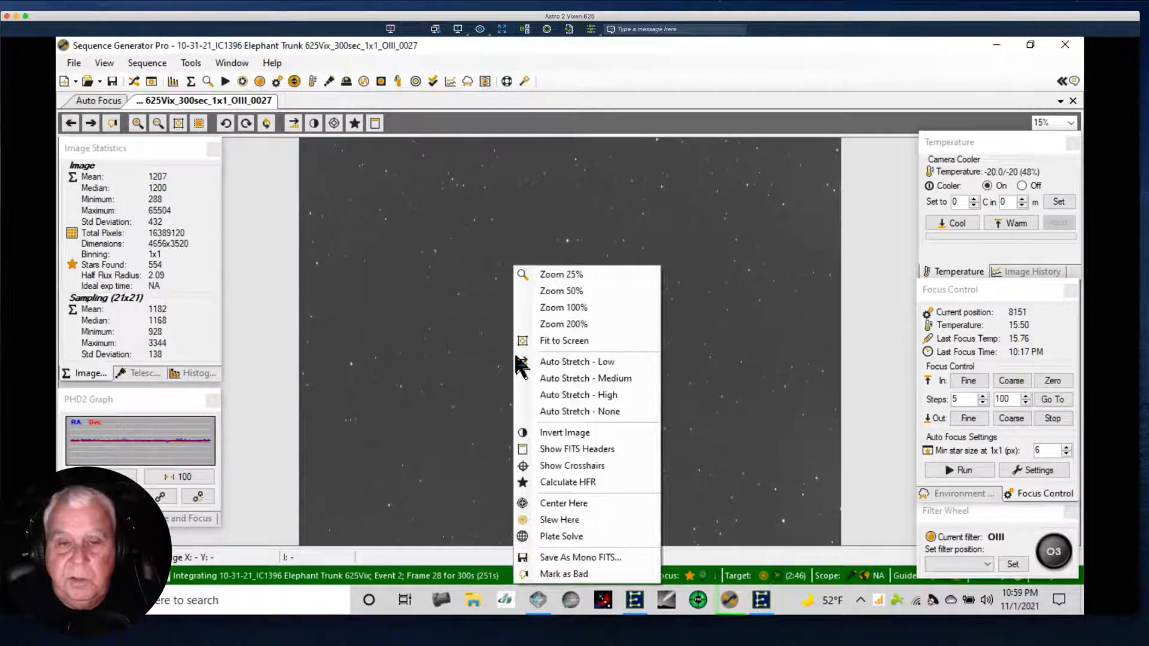
pyautogui.click(373, 296)
pyautogui.rightClick(500, 260)
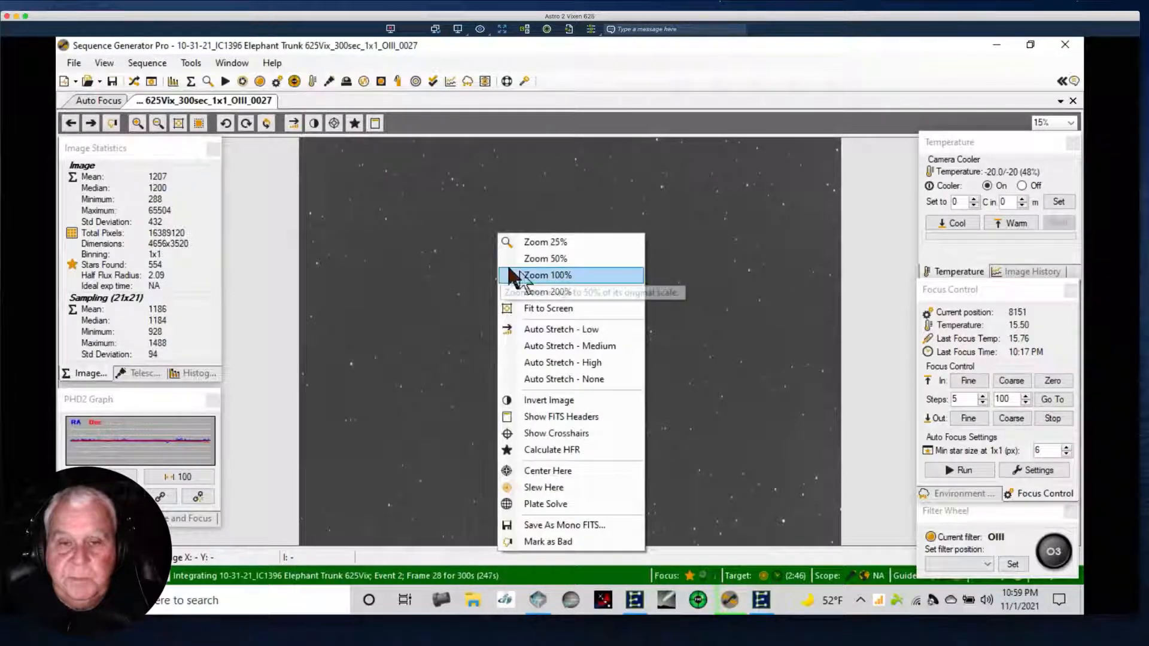
pyautogui.click(527, 275)
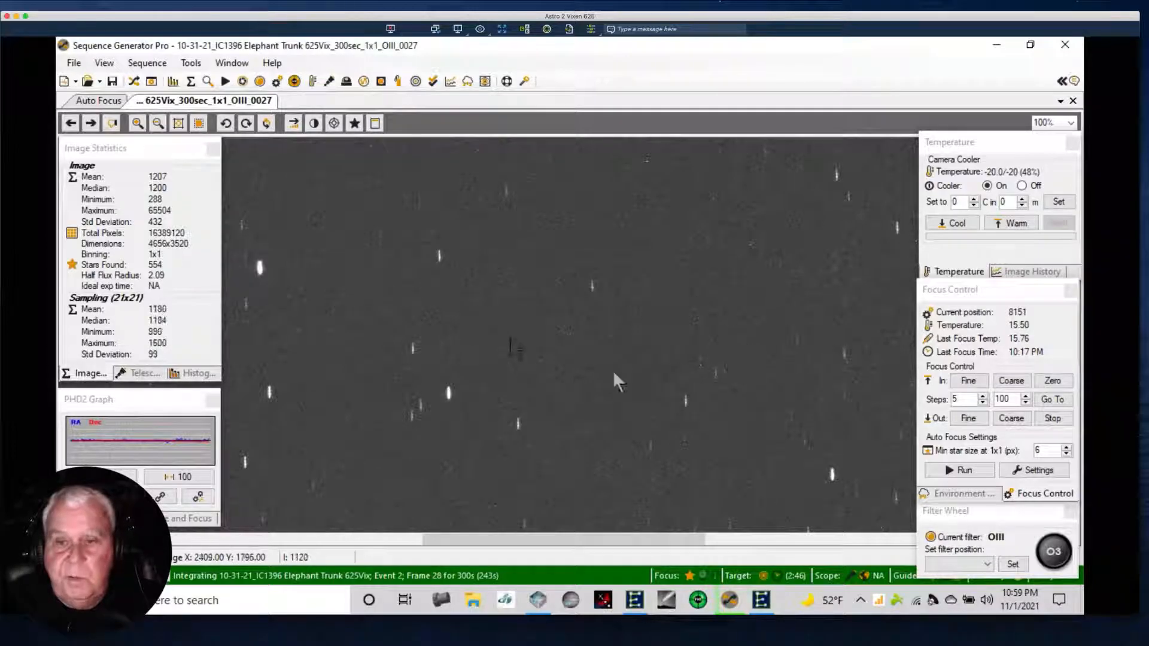
# Go back through the OIII frames to 0024 and forward again, comparing the star shapes.
pyautogui.click(73, 123)
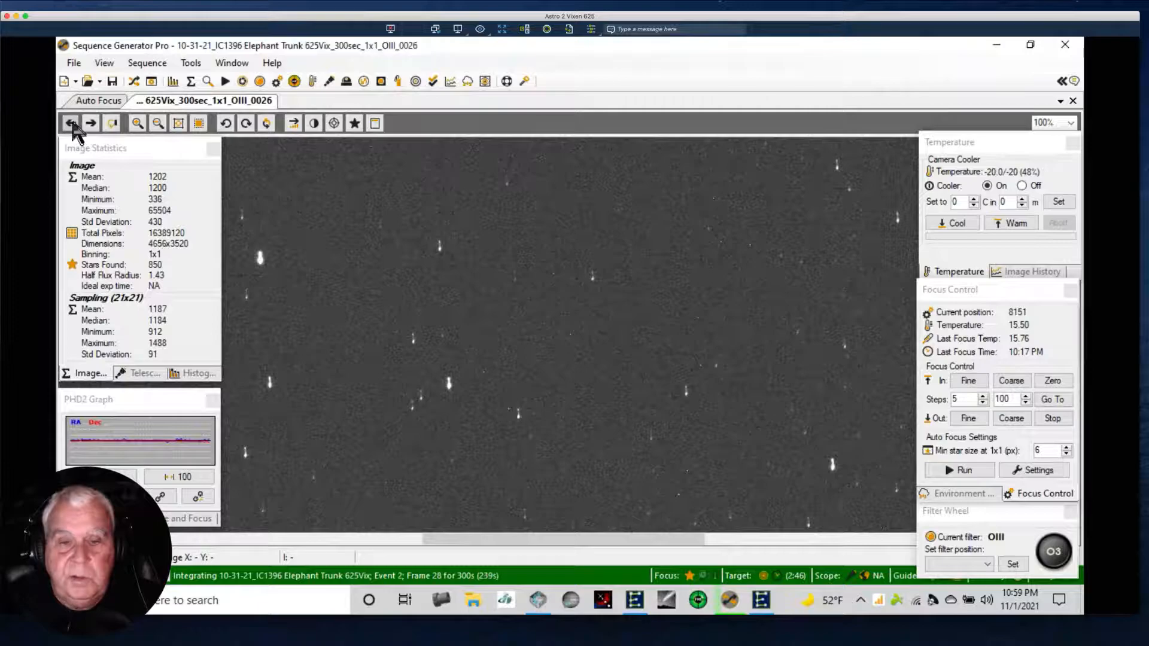
pyautogui.click(72, 124)
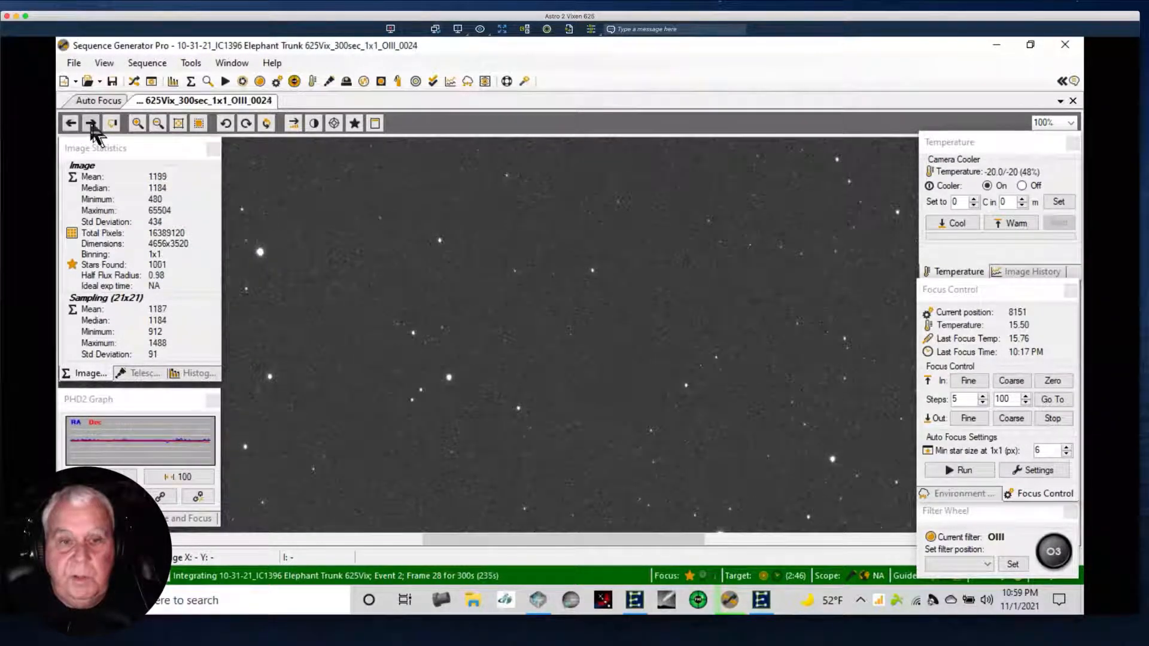
pyautogui.click(91, 124)
pyautogui.click(92, 123)
pyautogui.click(92, 123)
# Mark OIII frame 0026 as bad, decrementing the captured count so a replacement frame is taken.
pyautogui.rightClick(465, 161)
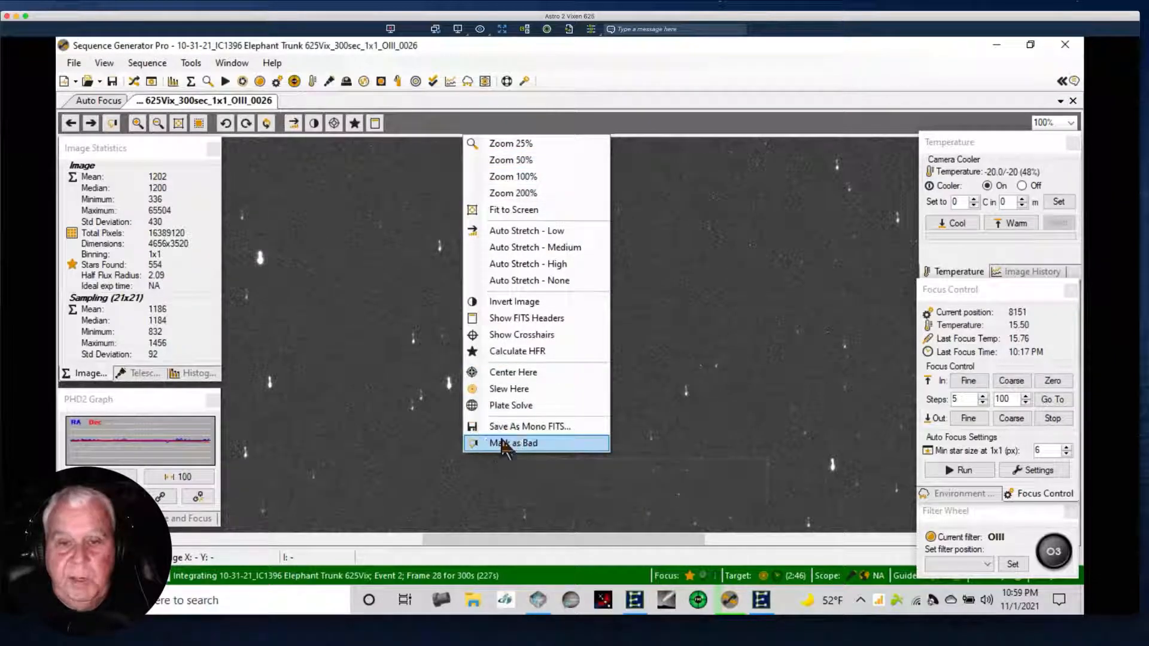
pyautogui.click(509, 444)
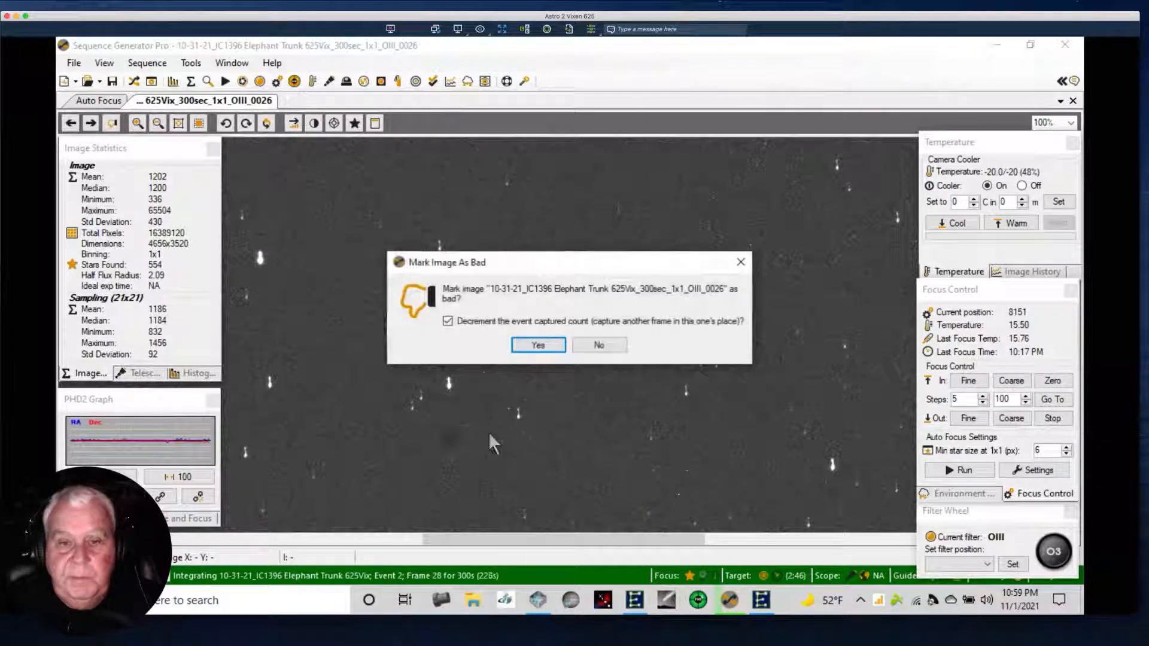
pyautogui.click(538, 345)
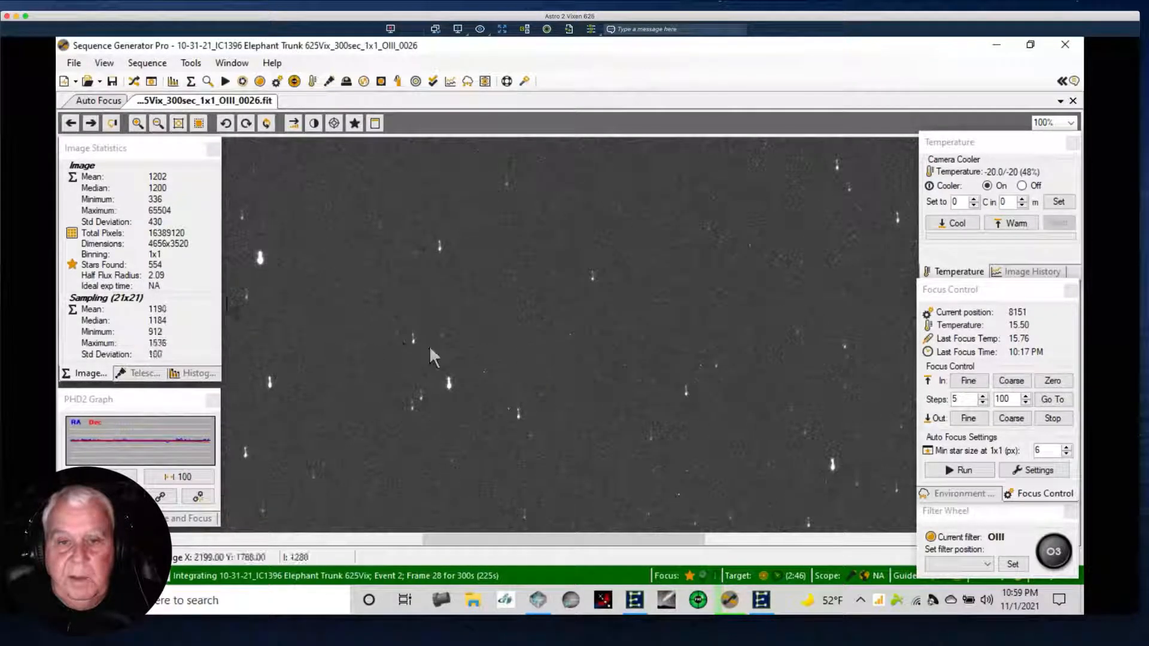
# Advance to OIII frame 0027 and mark it as bad, also decrementing the event's captured count.
pyautogui.click(92, 124)
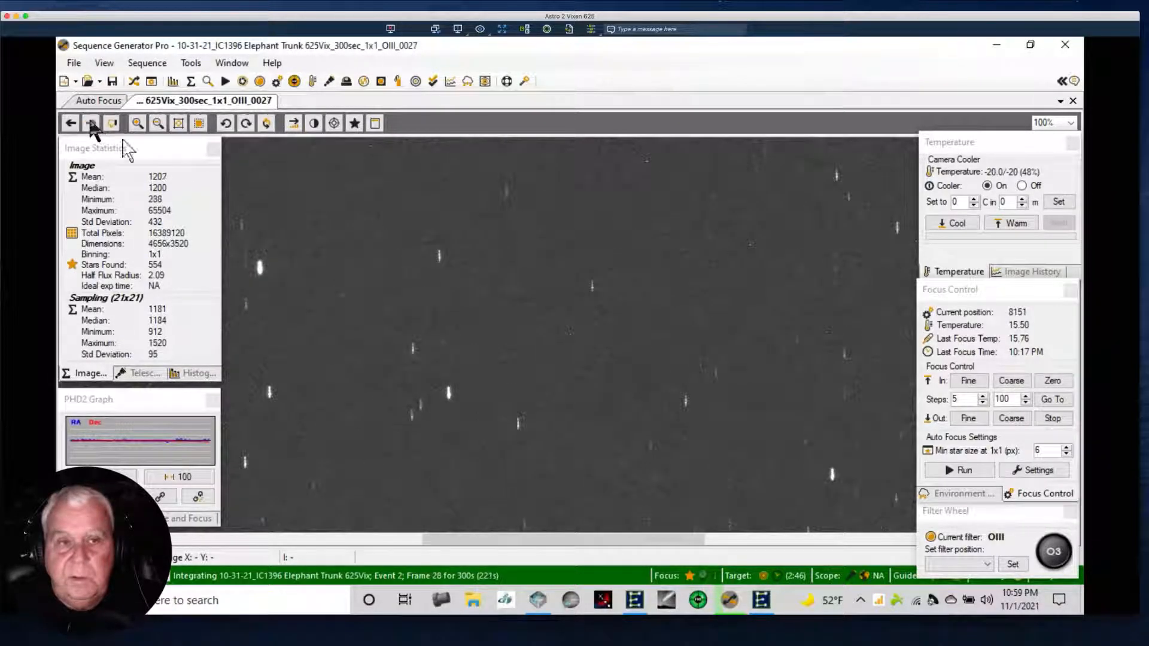
pyautogui.rightClick(577, 278)
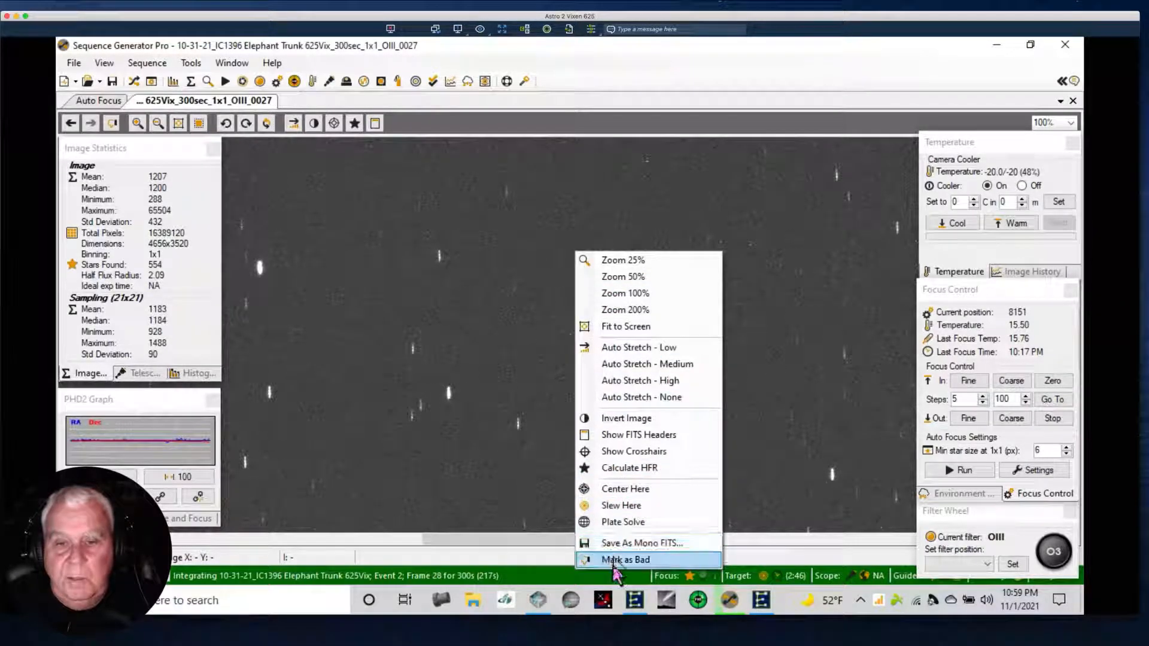
pyautogui.click(617, 560)
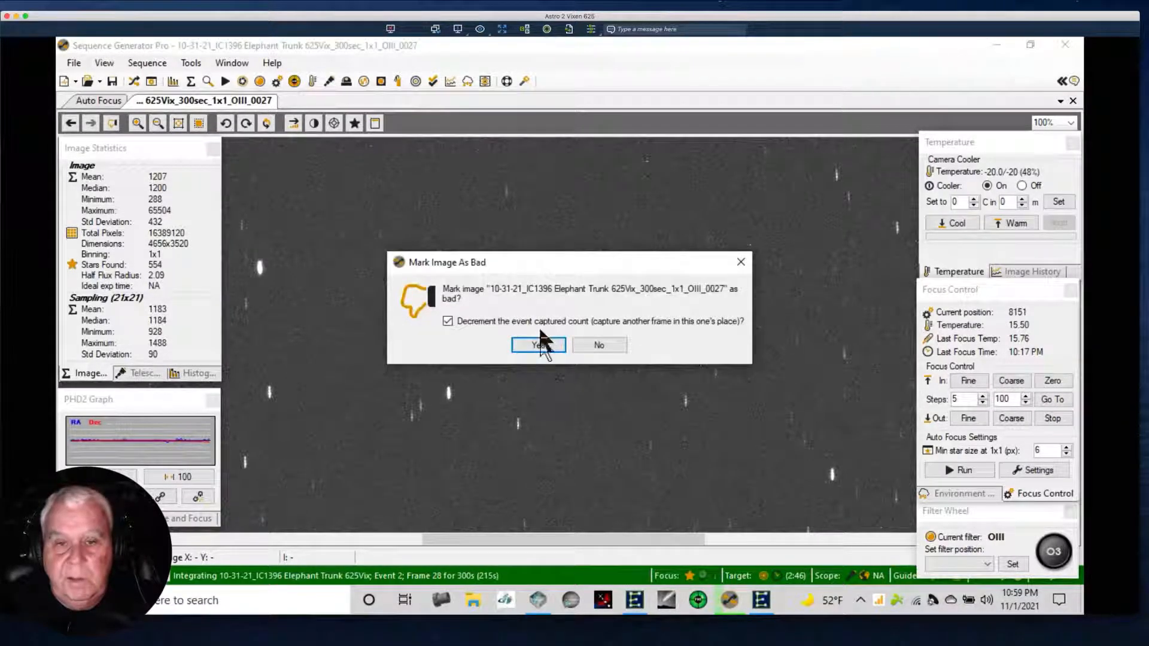
pyautogui.click(538, 344)
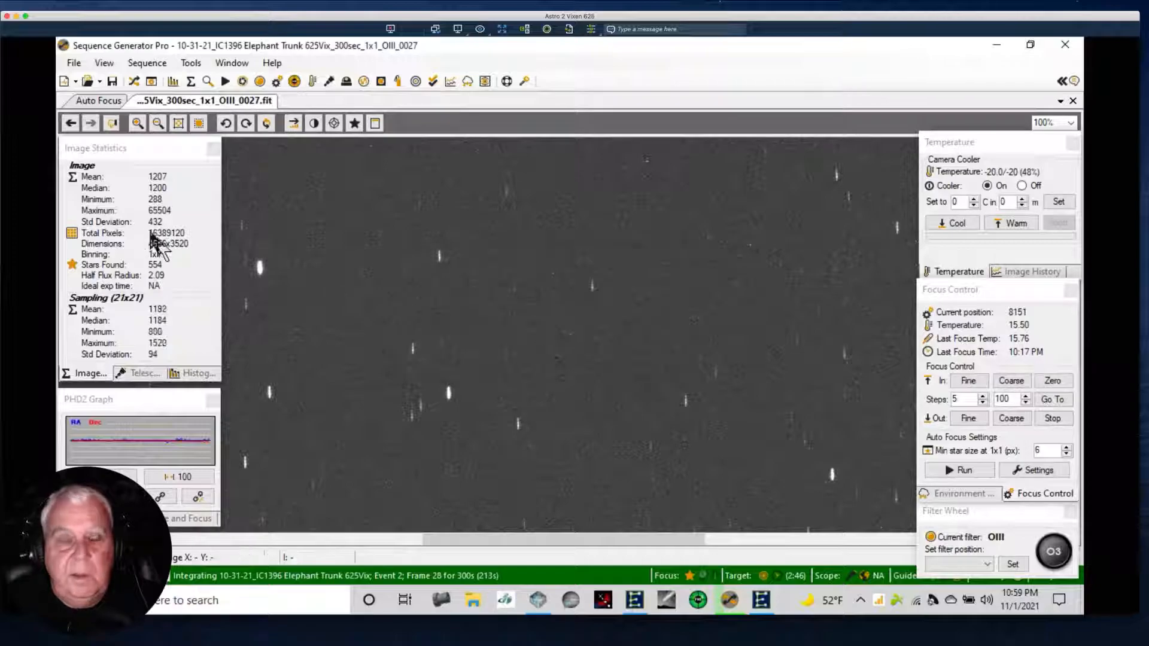
# Reopen the sequence window and abort the running sequence immediately, without running the end of sequence options.
pyautogui.click(152, 82)
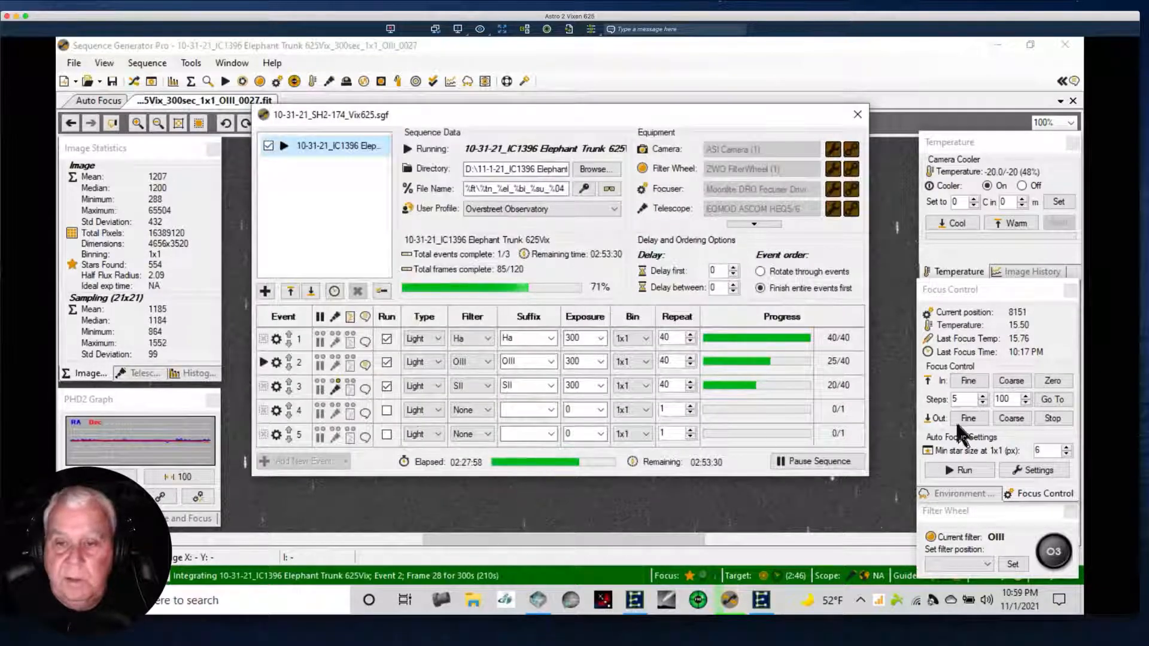
pyautogui.click(790, 464)
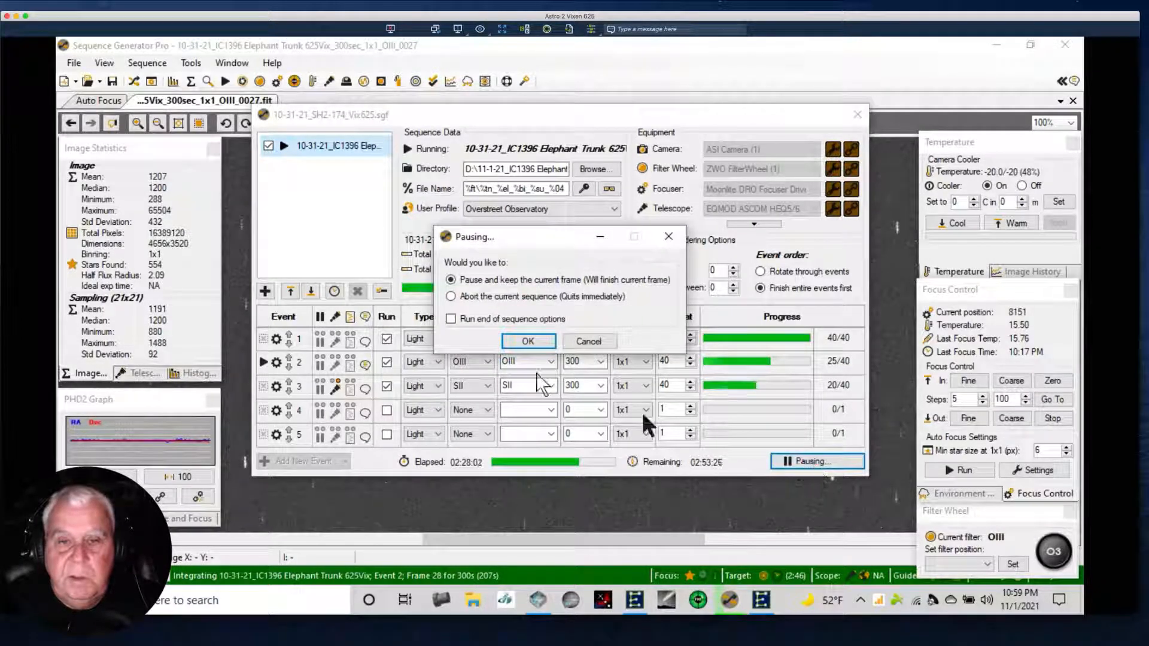
pyautogui.click(457, 296)
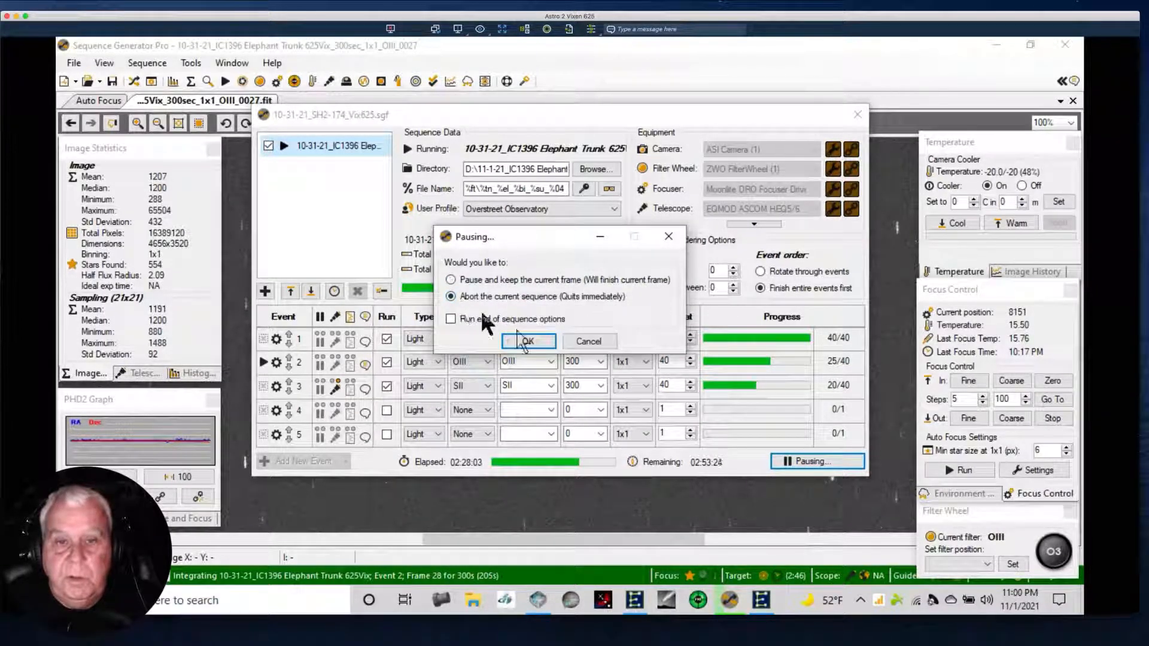
pyautogui.click(528, 342)
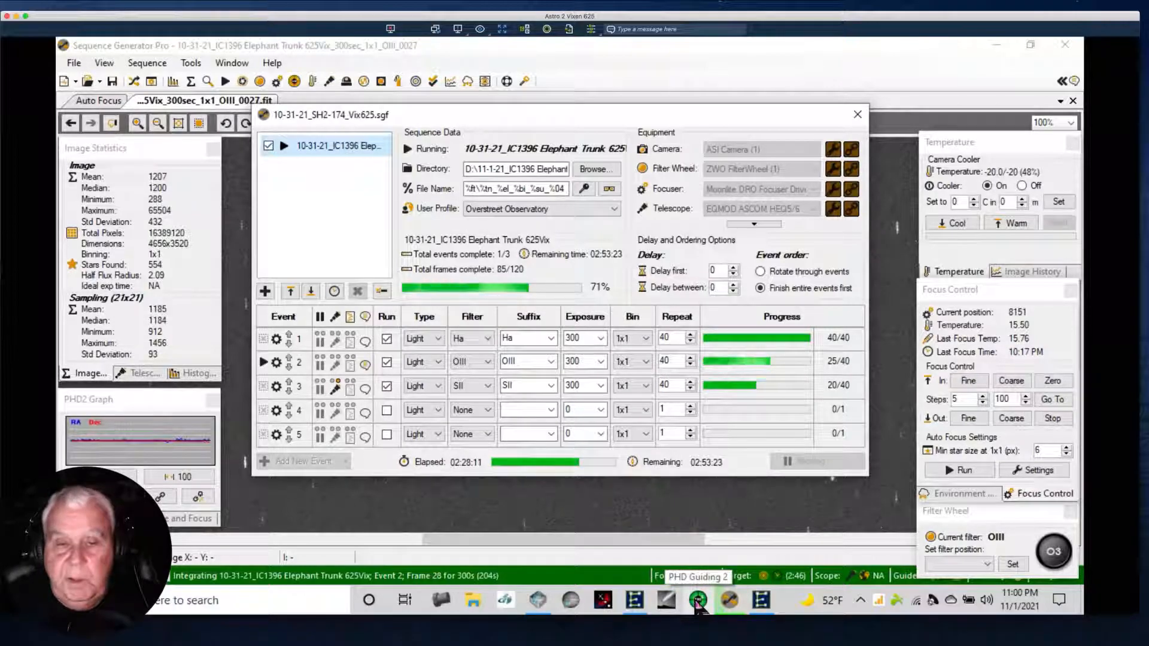
# Relaunch PHD2 Guiding, connect all equipment, auto-select a guide star and start guiding.
pyautogui.click(698, 602)
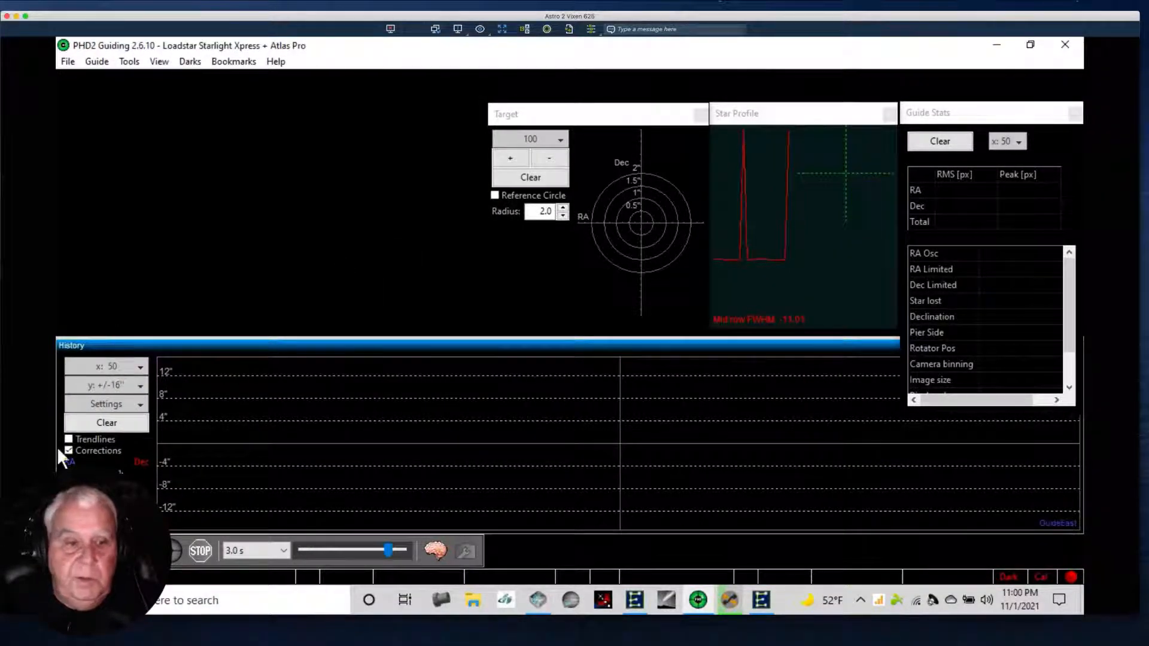
pyautogui.click(74, 550)
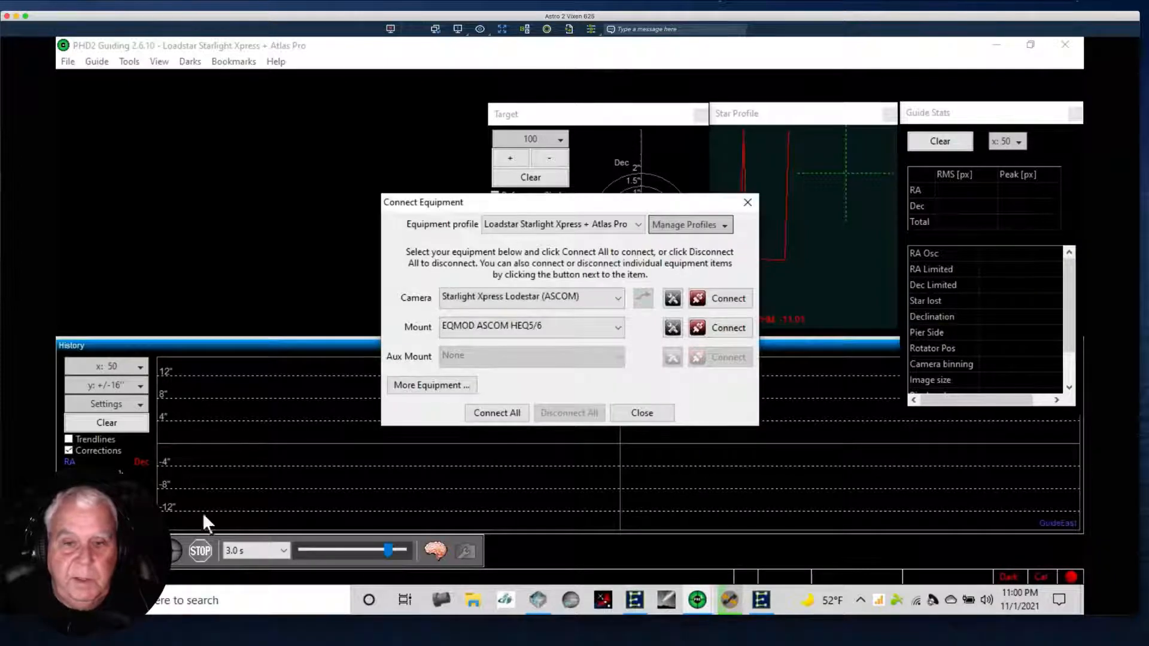
pyautogui.click(512, 414)
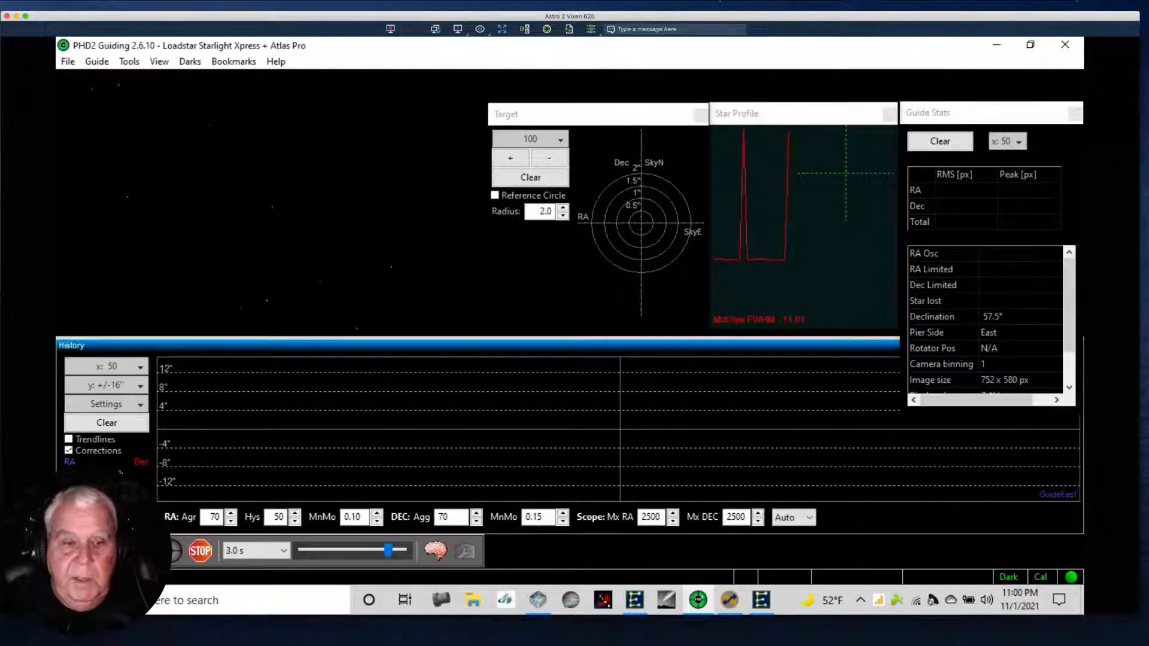
pyautogui.click(143, 551)
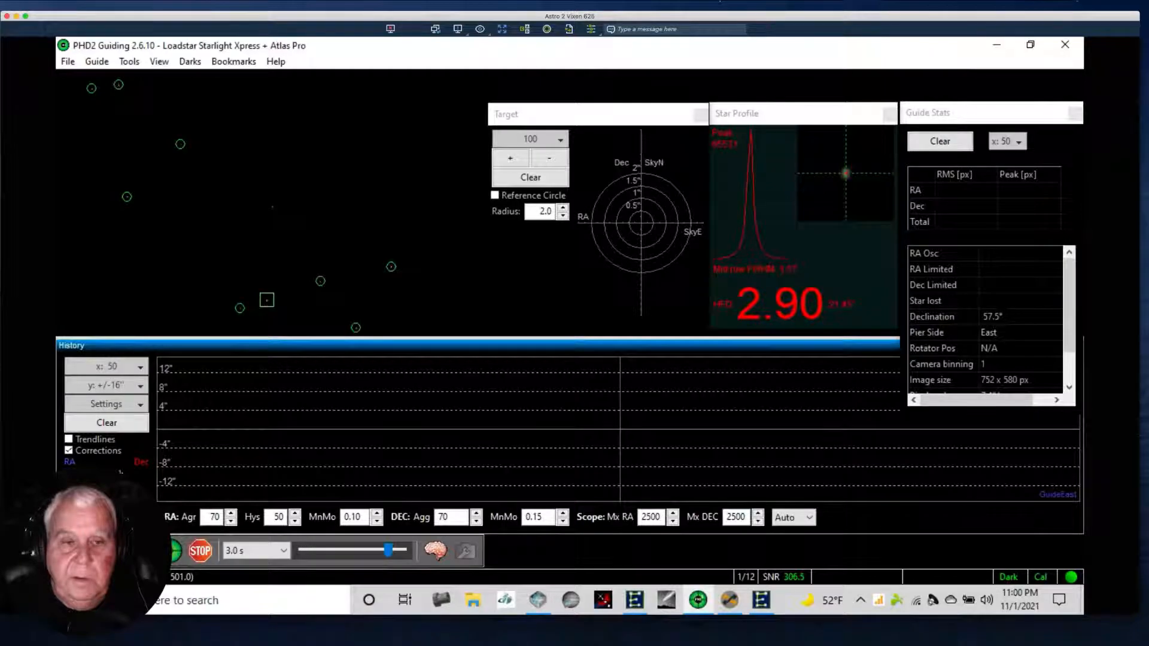
pyautogui.click(175, 550)
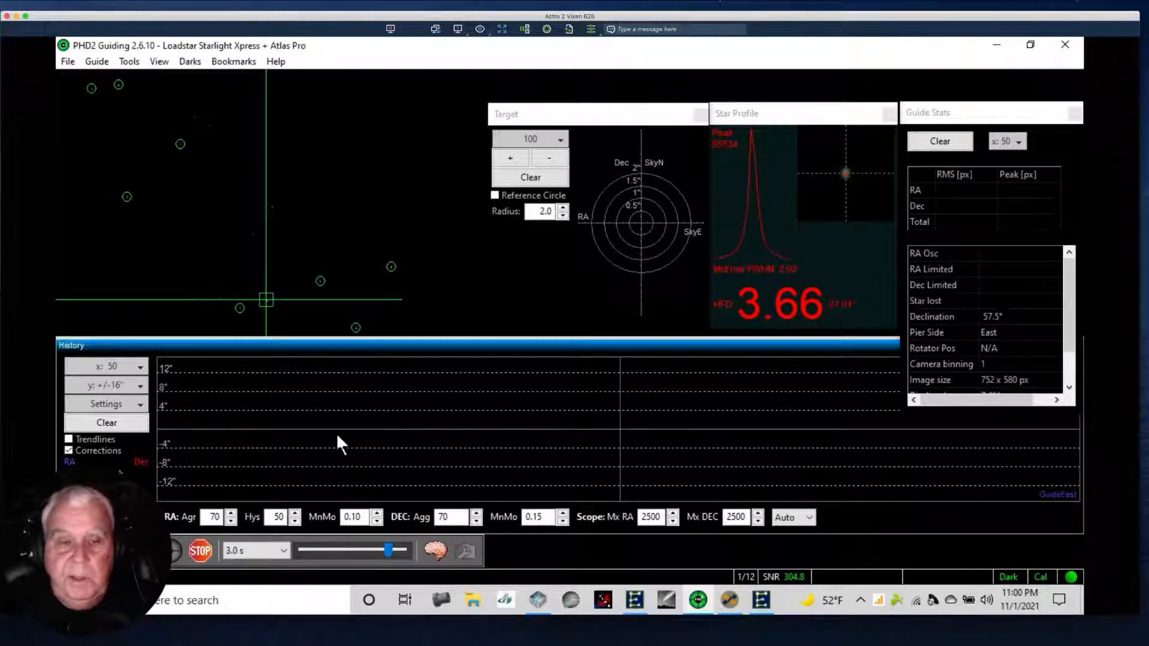
# Switch to EQMOD and save the mount's PEC data as 11-1-21 Pec in the ASCOM Telescope folder.
pyautogui.click(760, 601)
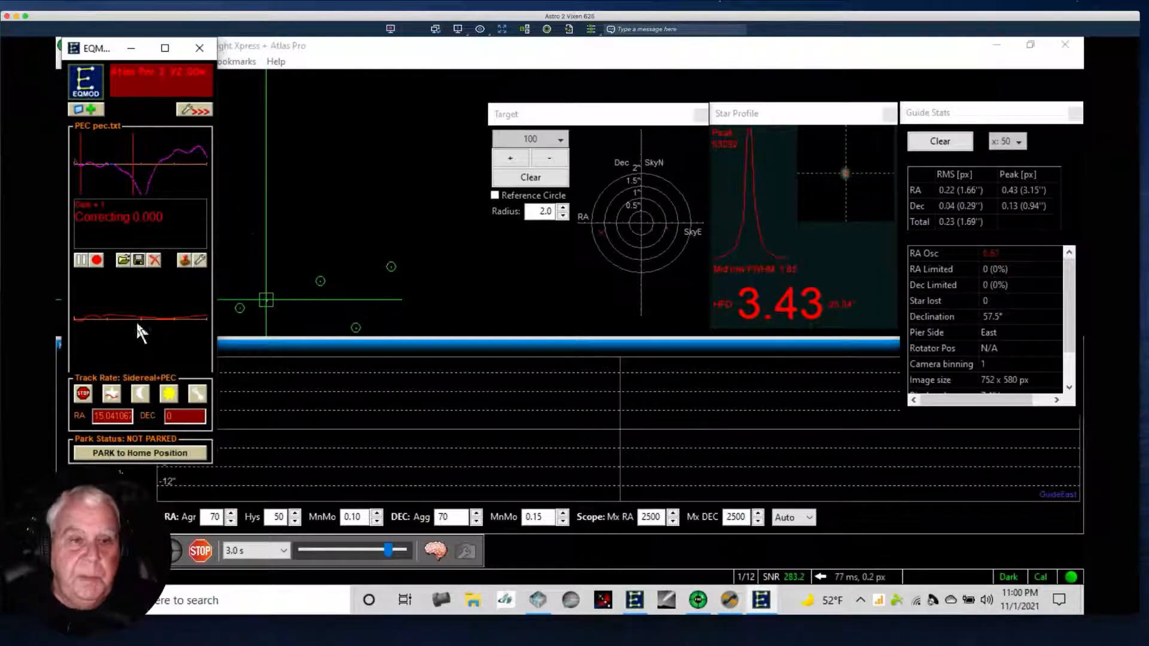
pyautogui.click(139, 261)
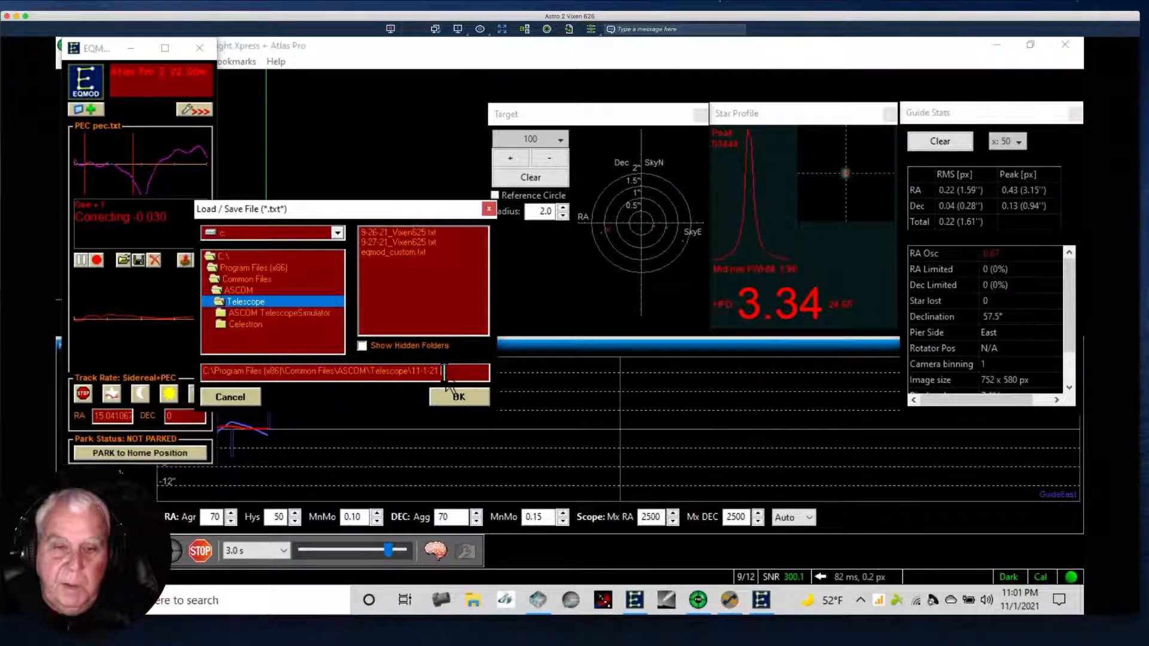
pyautogui.write('X')
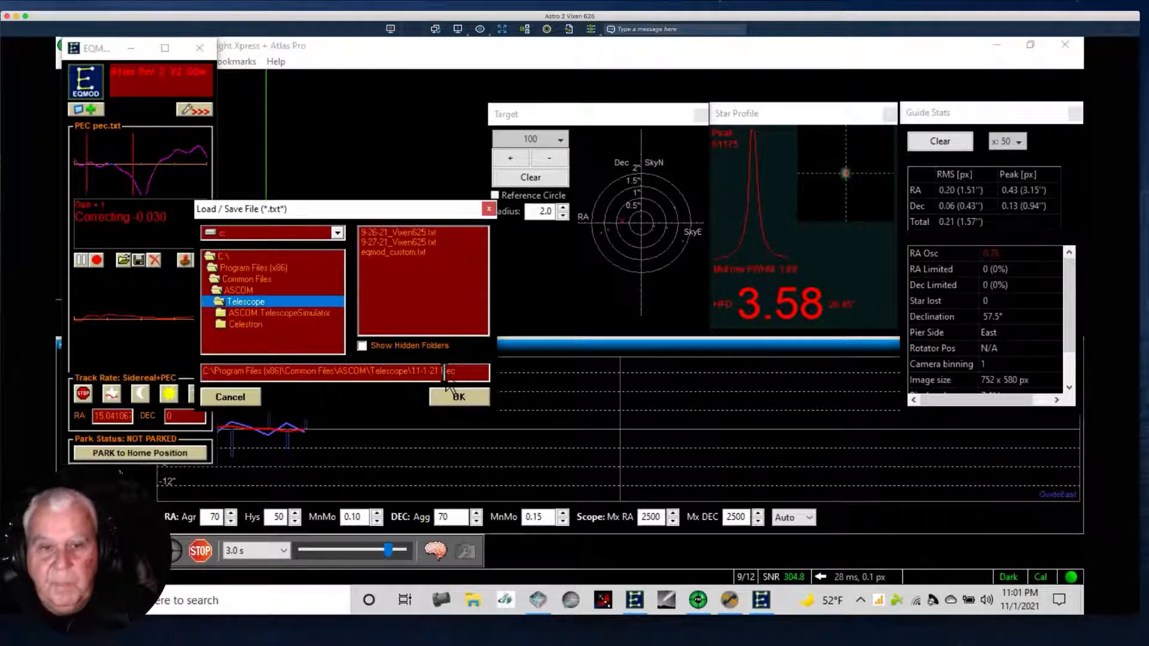
pyautogui.click(447, 390)
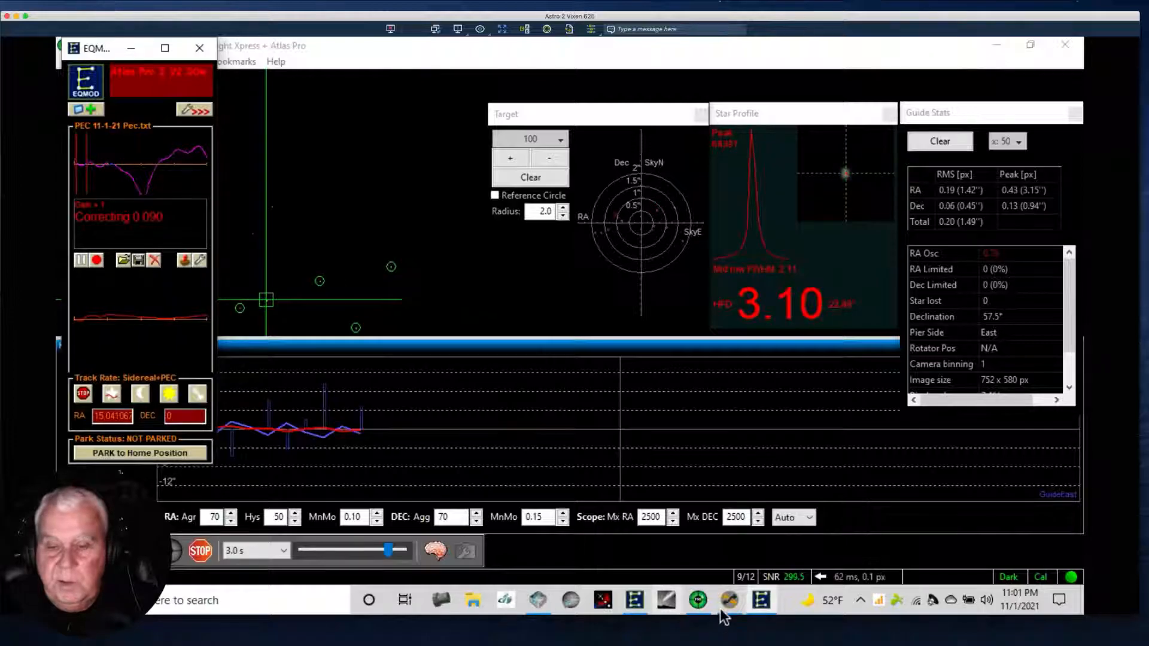
# Switch to Sequence Generator Pro and try to slew to and center on the IC1396 Elephant Trunk target from its settings.
pyautogui.moveTo(729, 607)
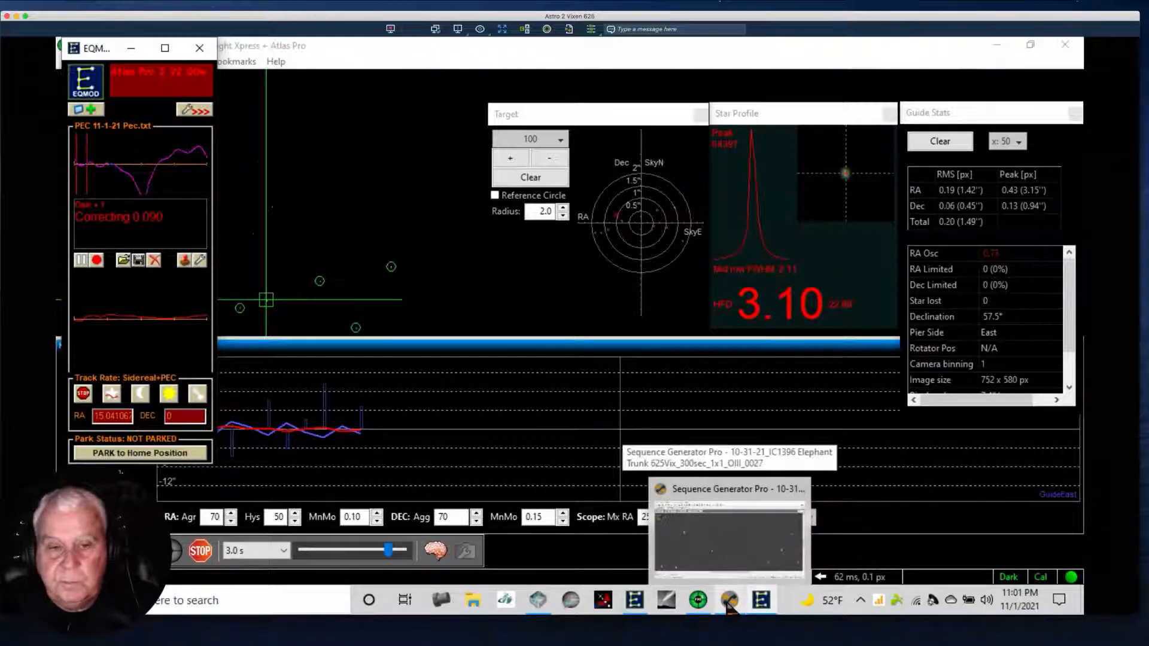
pyautogui.click(739, 532)
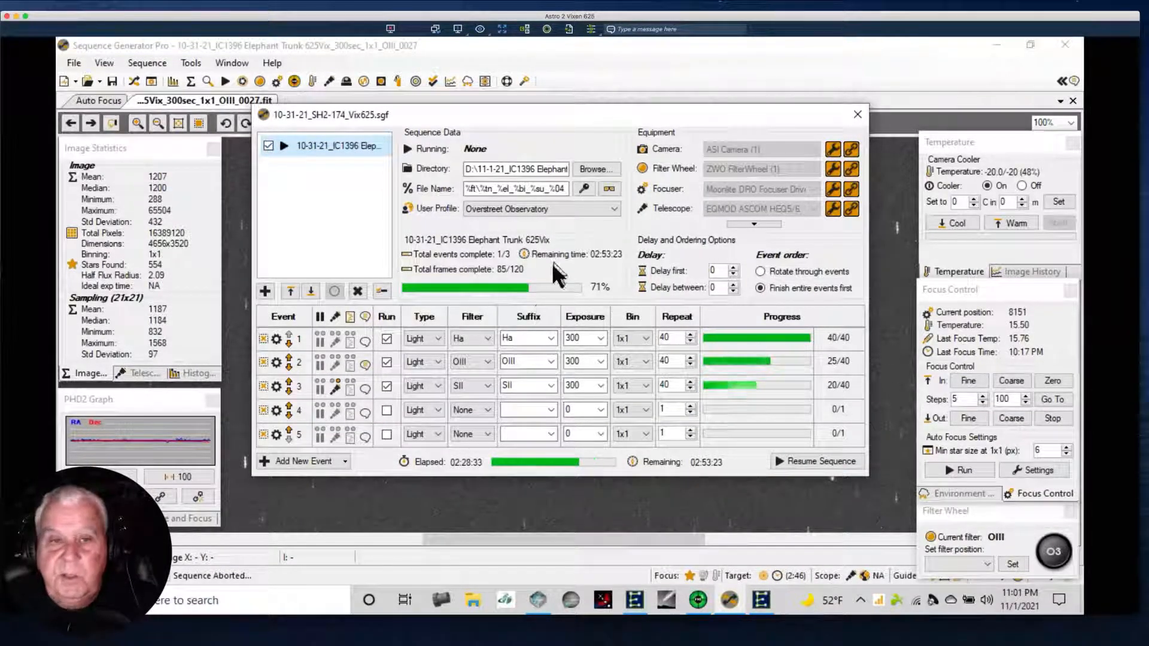
pyautogui.moveTo(496, 115)
pyautogui.mouseDown()
pyautogui.moveTo(462, 220)
pyautogui.moveTo(477, 374)
pyautogui.moveTo(537, 120)
pyautogui.moveTo(499, 123)
pyautogui.mouseUp()
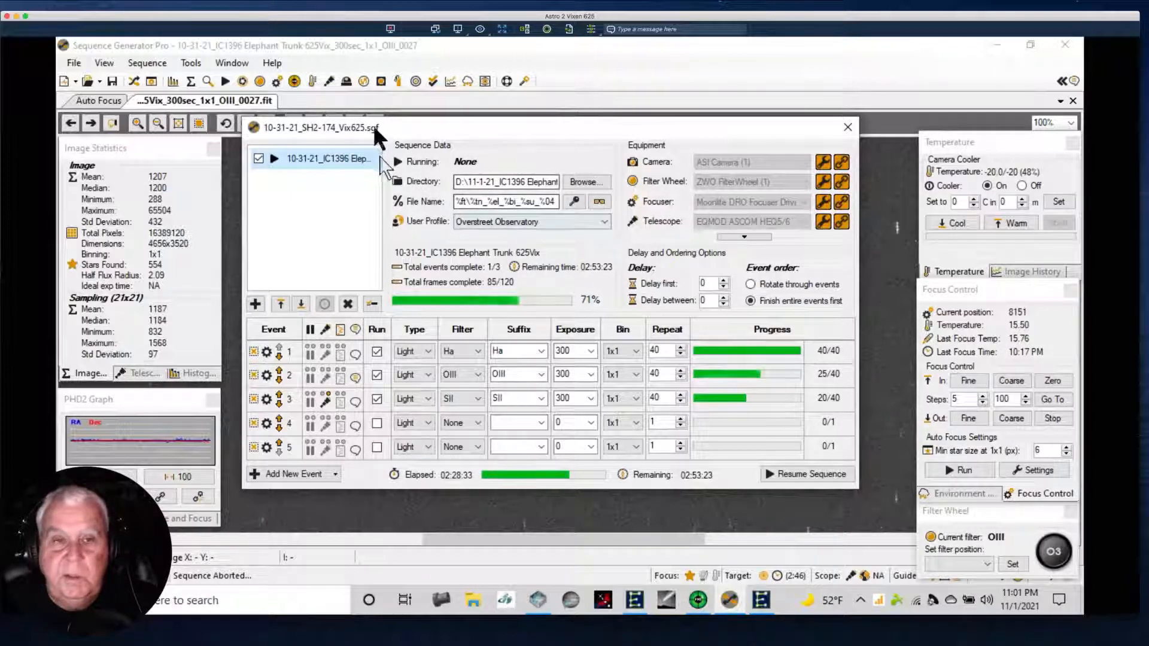
pyautogui.doubleClick(371, 159)
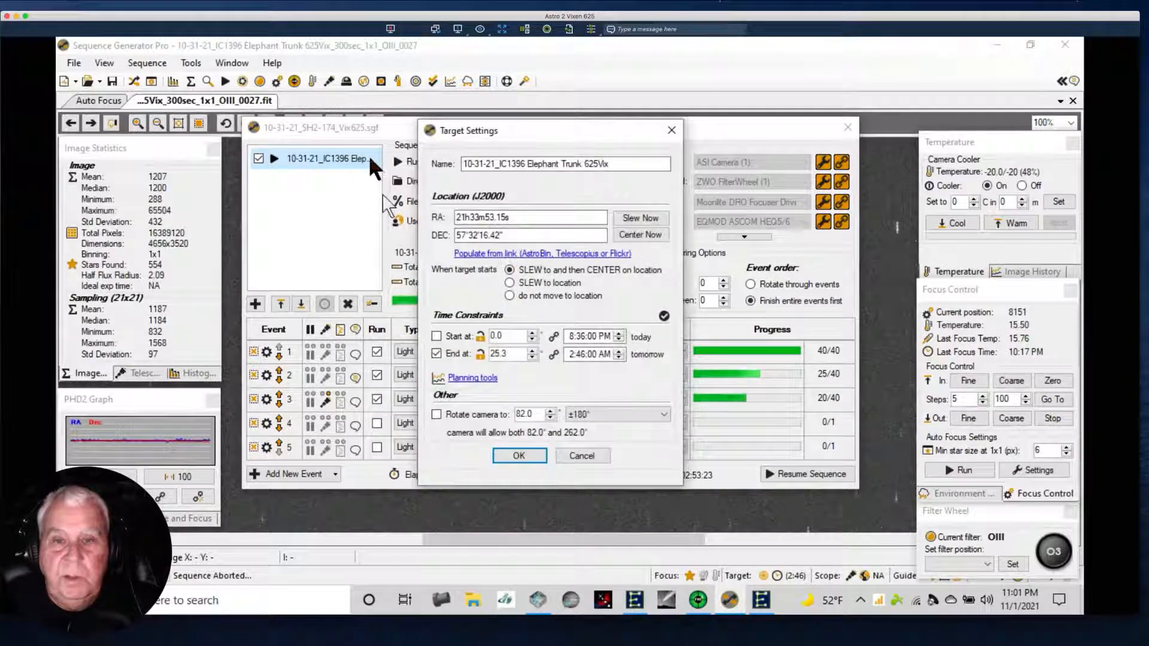
pyautogui.click(629, 227)
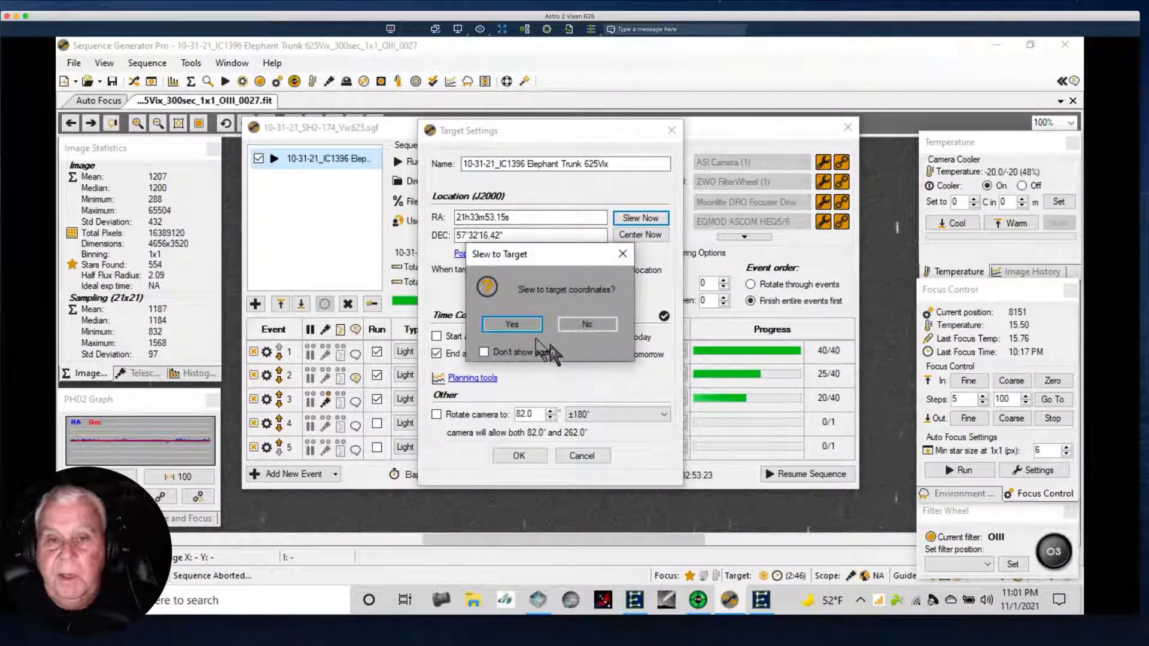
pyautogui.click(515, 326)
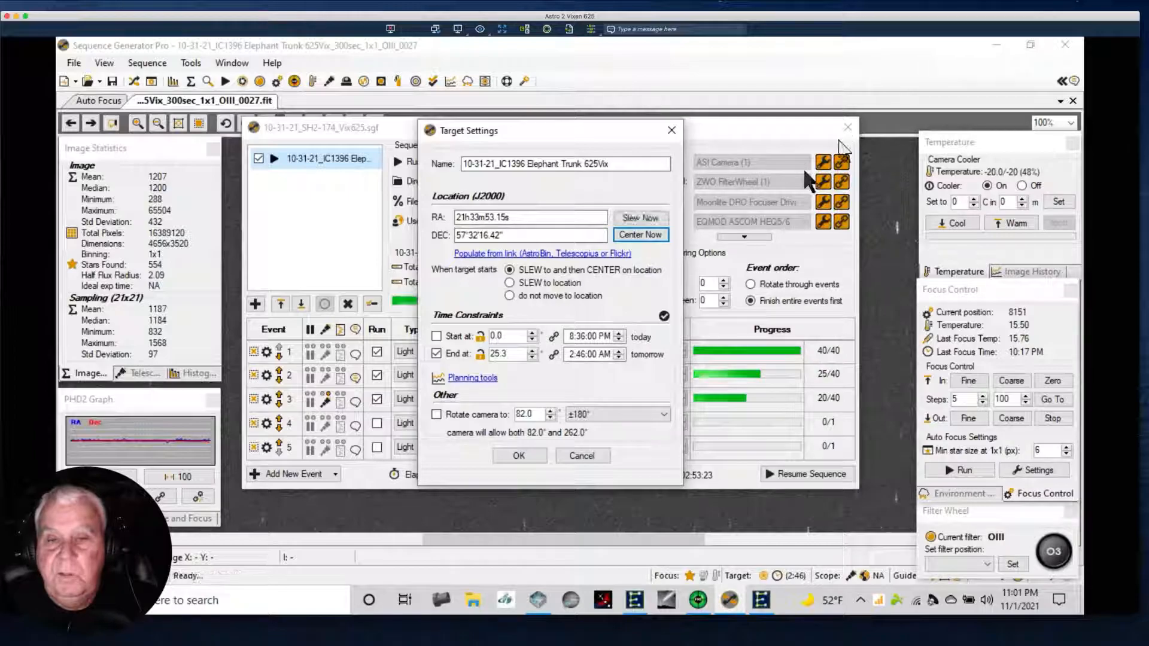
pyautogui.click(633, 235)
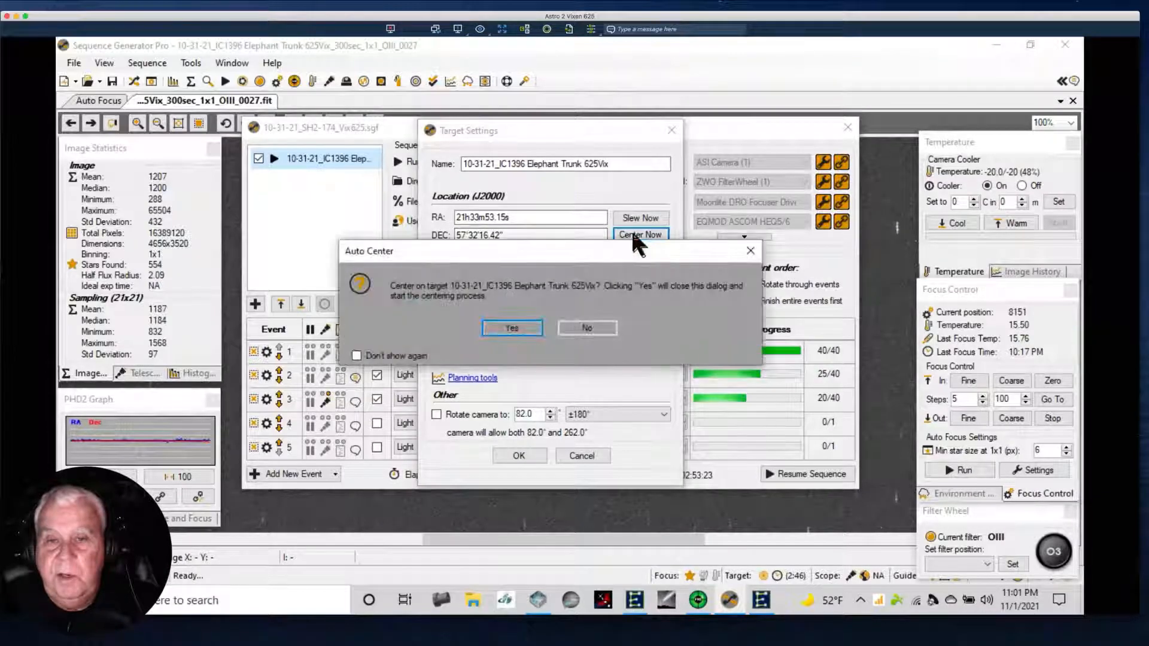
pyautogui.click(519, 333)
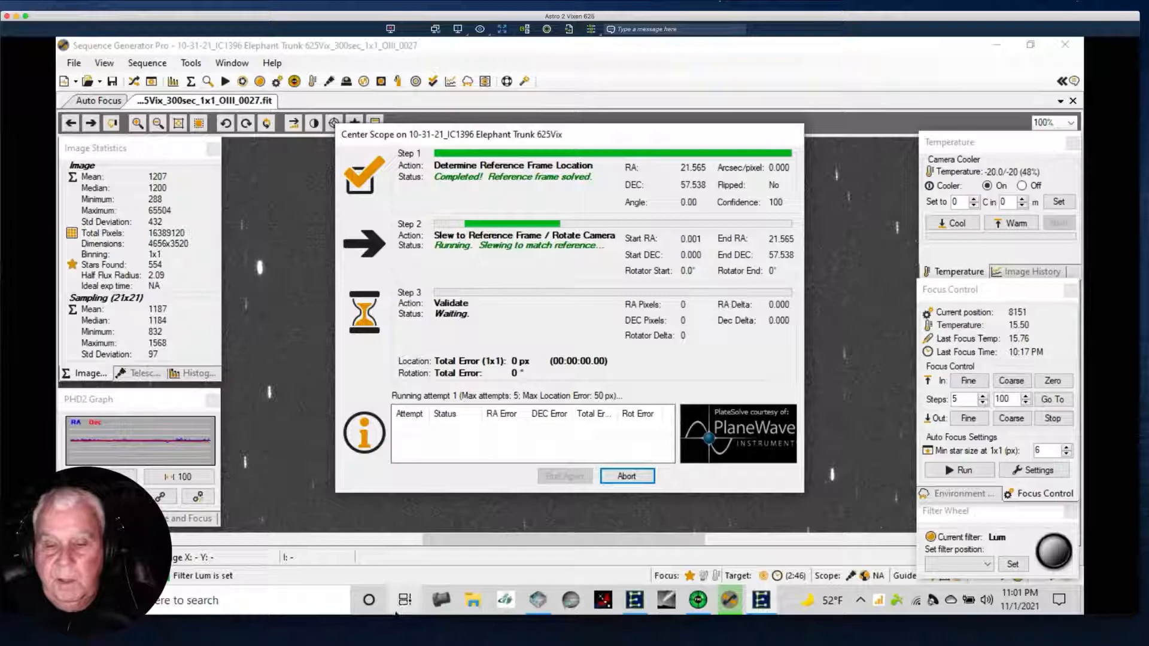
# Stop guiding in PHD2 during the slew, and bring up the My Device camera in Reolink Client.
pyautogui.click(668, 601)
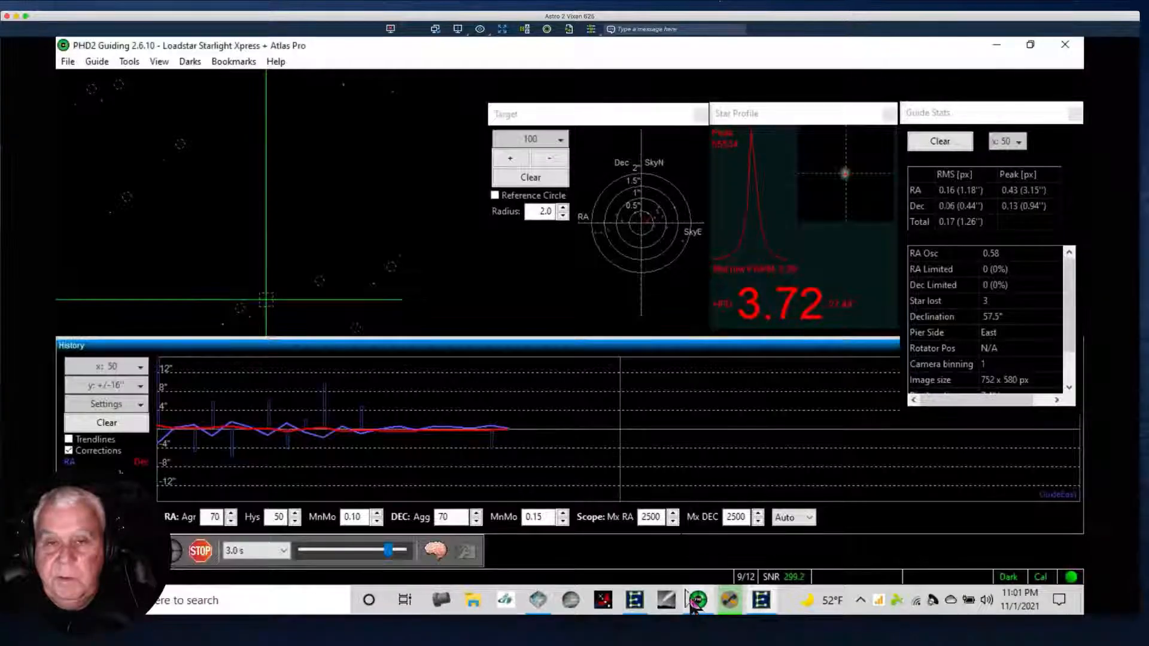
pyautogui.click(200, 551)
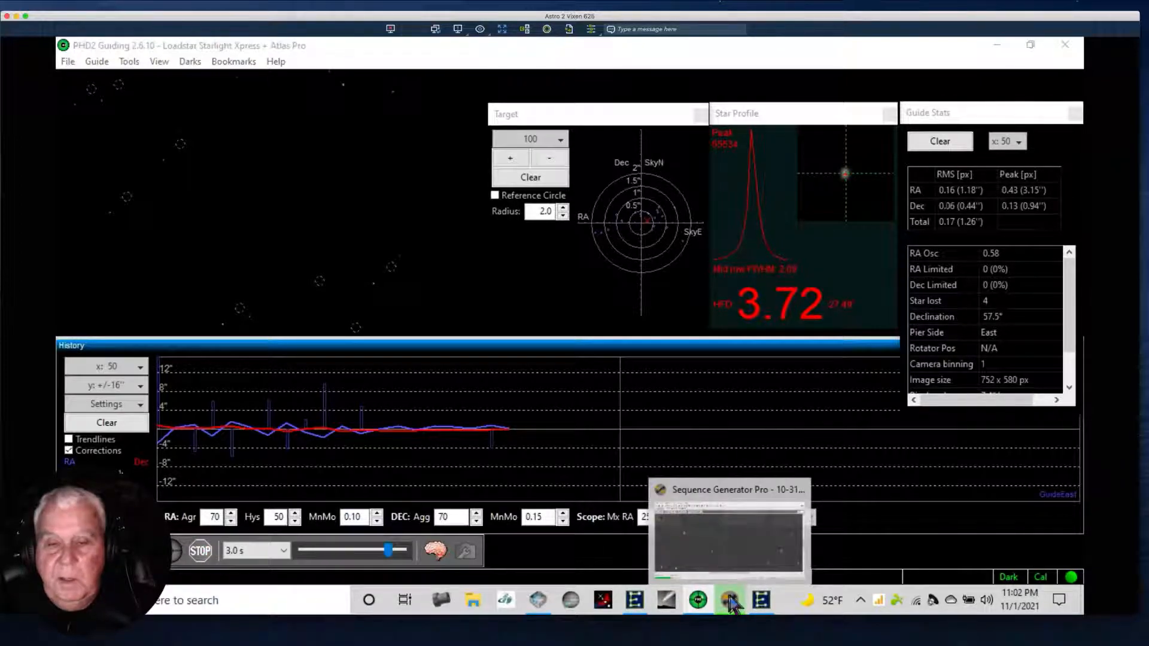
pyautogui.click(729, 598)
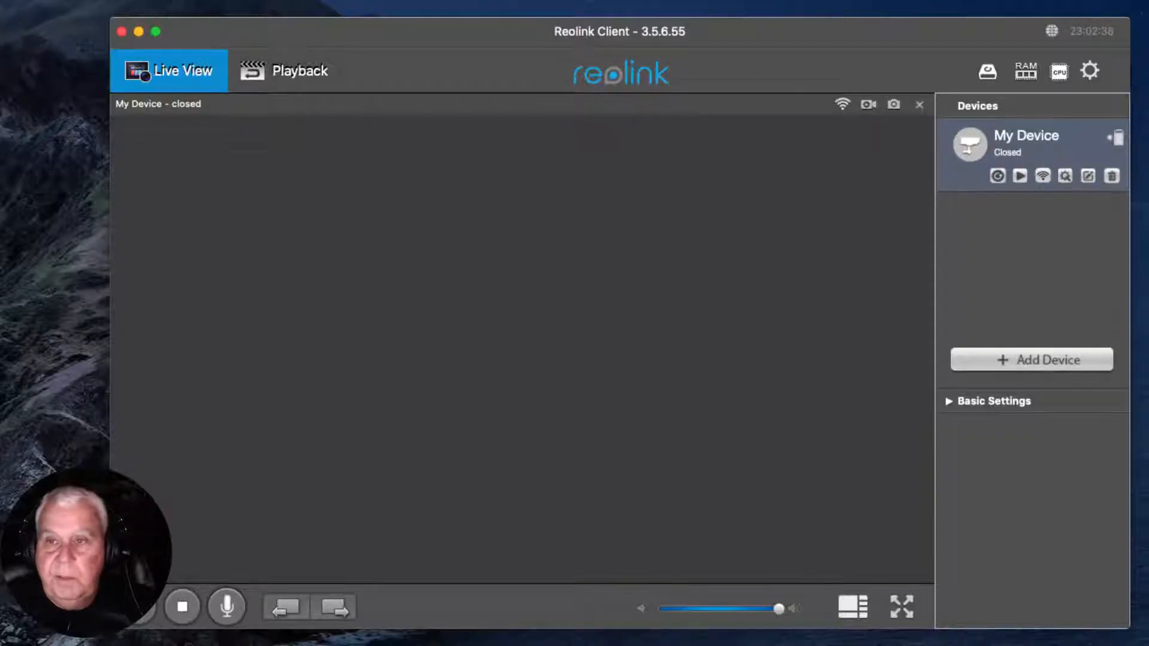
pyautogui.click(997, 175)
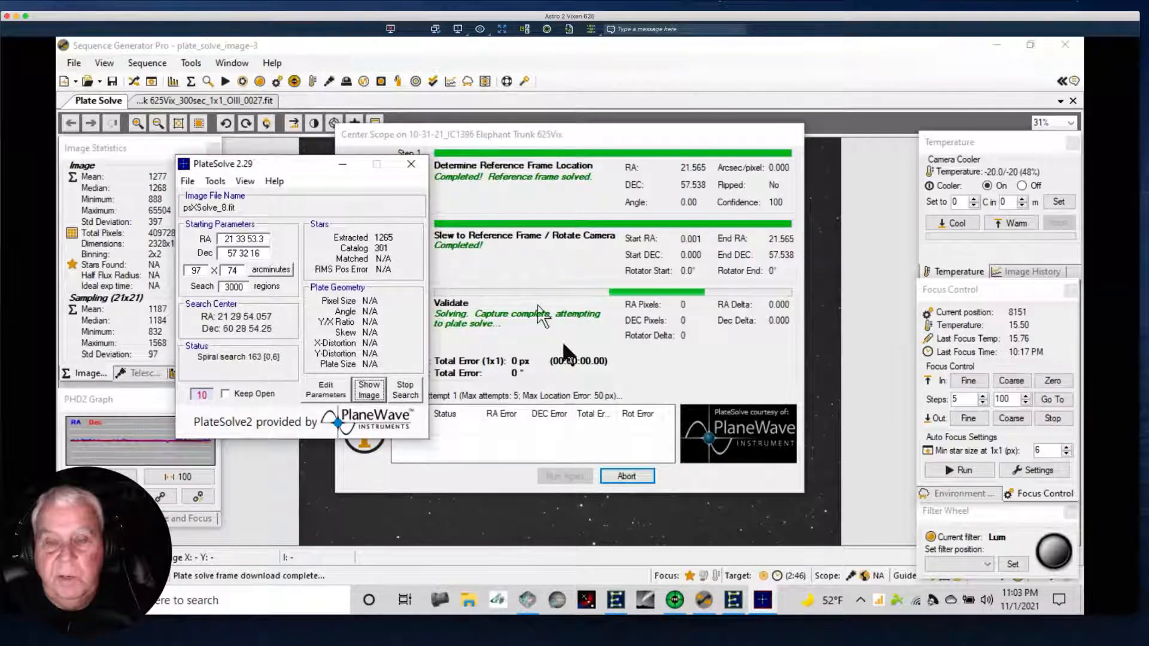
# Close the running PlateSolve search and abort the auto center process, confirming the quit.
pyautogui.click(411, 163)
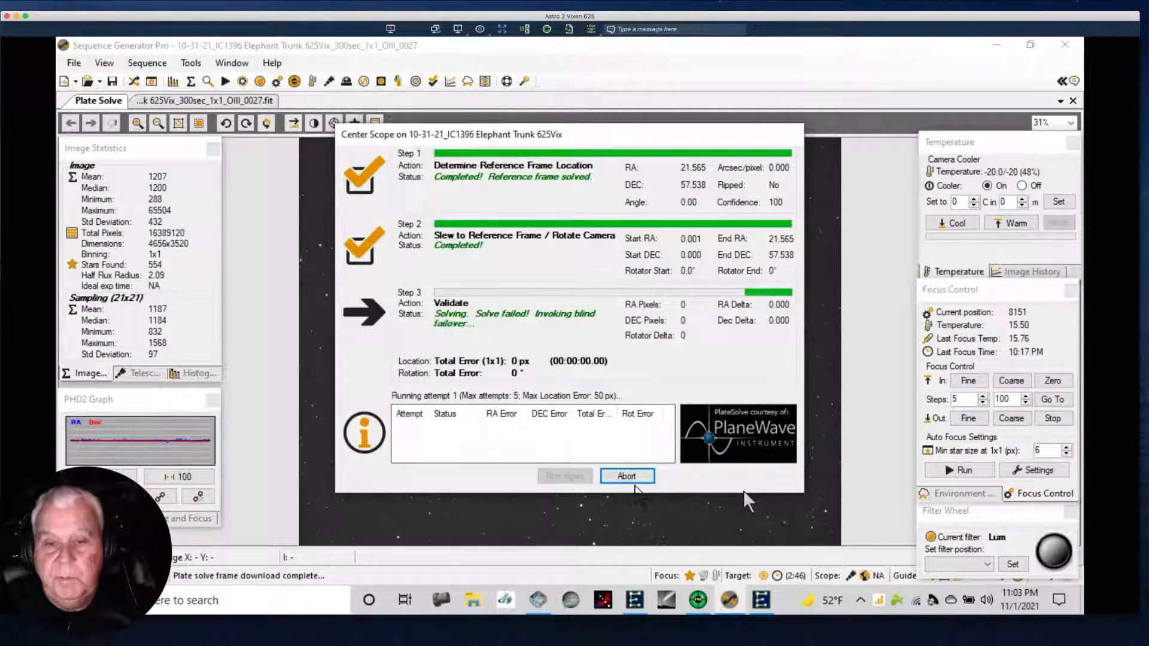
pyautogui.click(629, 478)
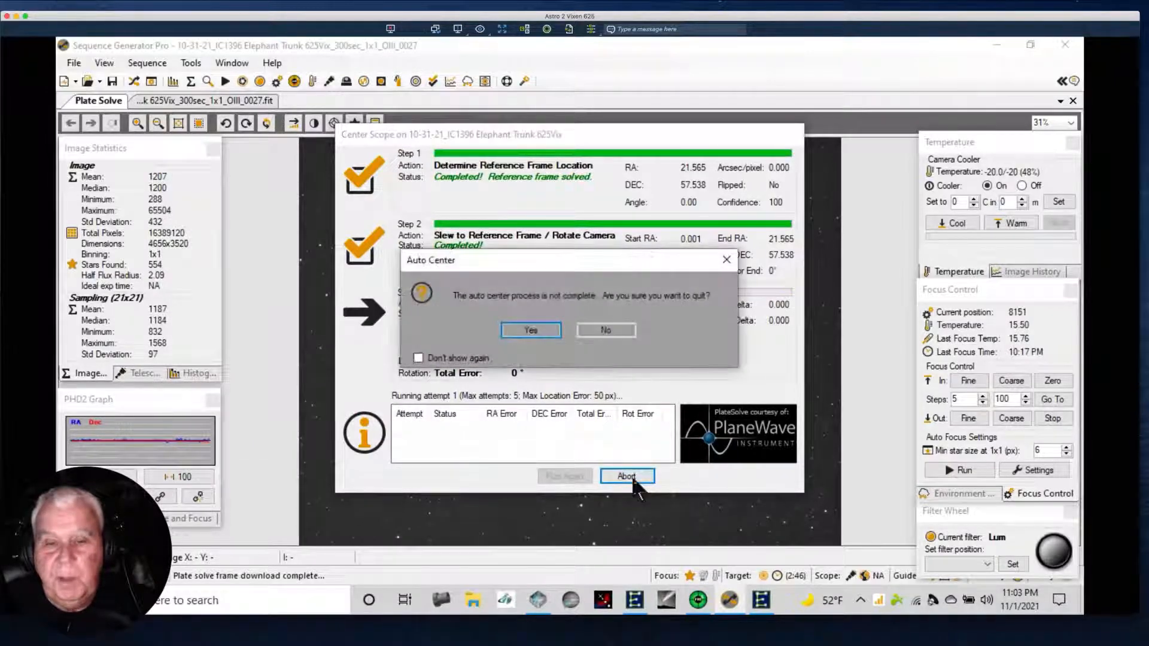
pyautogui.click(530, 331)
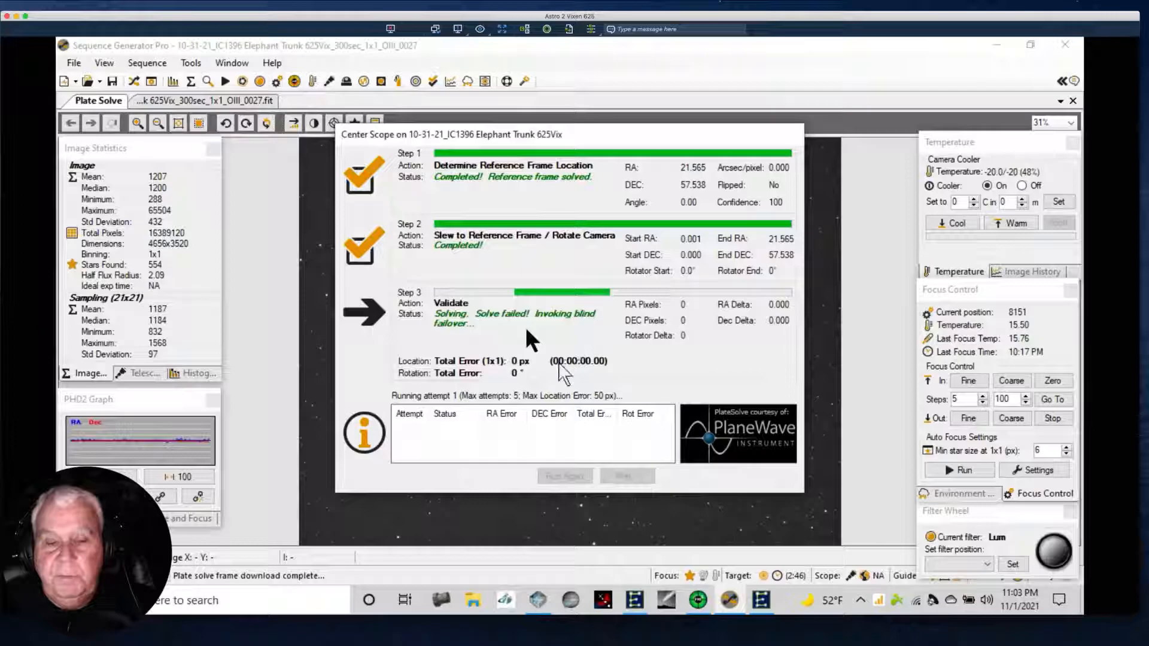
pyautogui.click(568, 337)
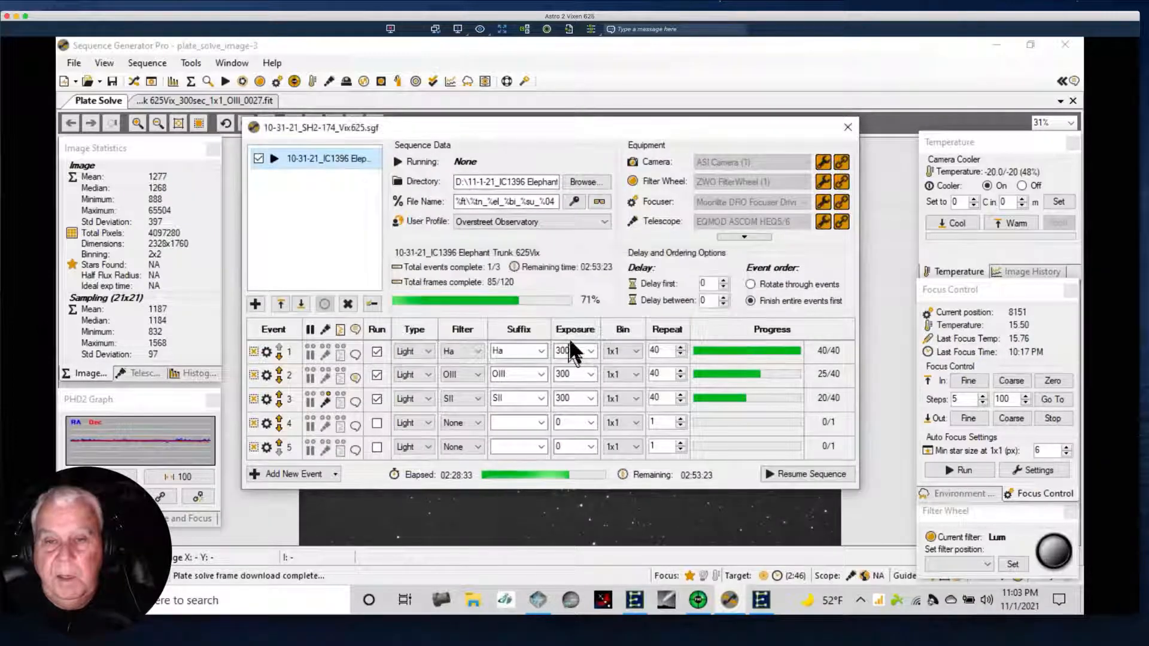
# Try Pinpoint as the plate solving interface in the equipment settings, and revert the selection to PlateSolve2.
pyautogui.click(151, 82)
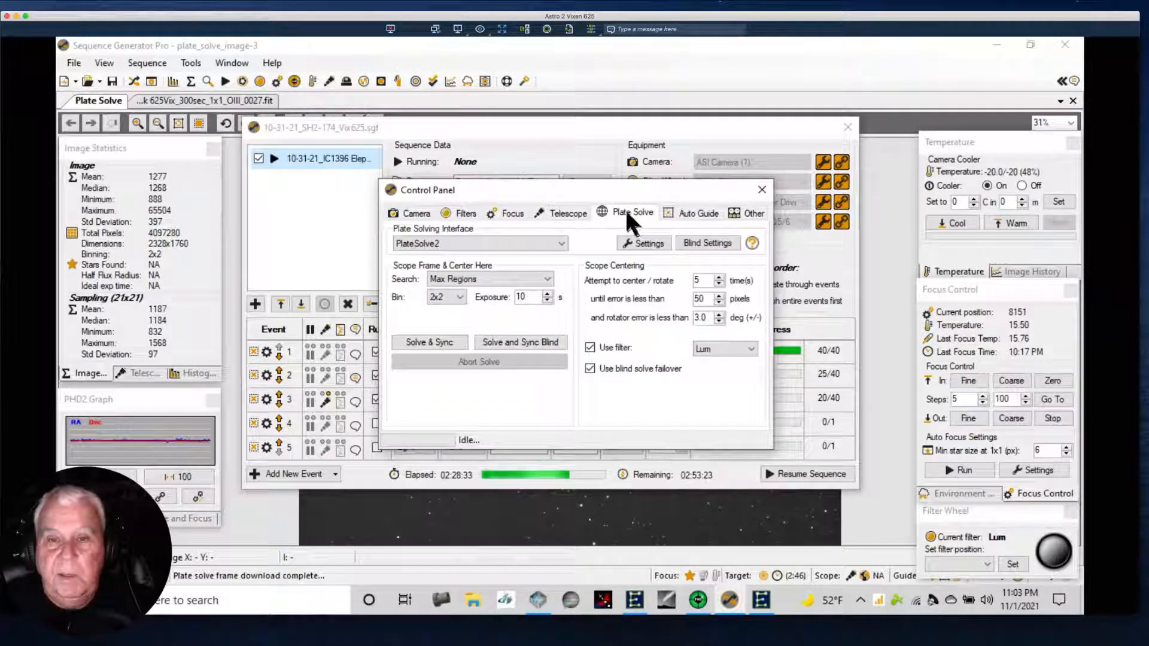
pyautogui.click(561, 244)
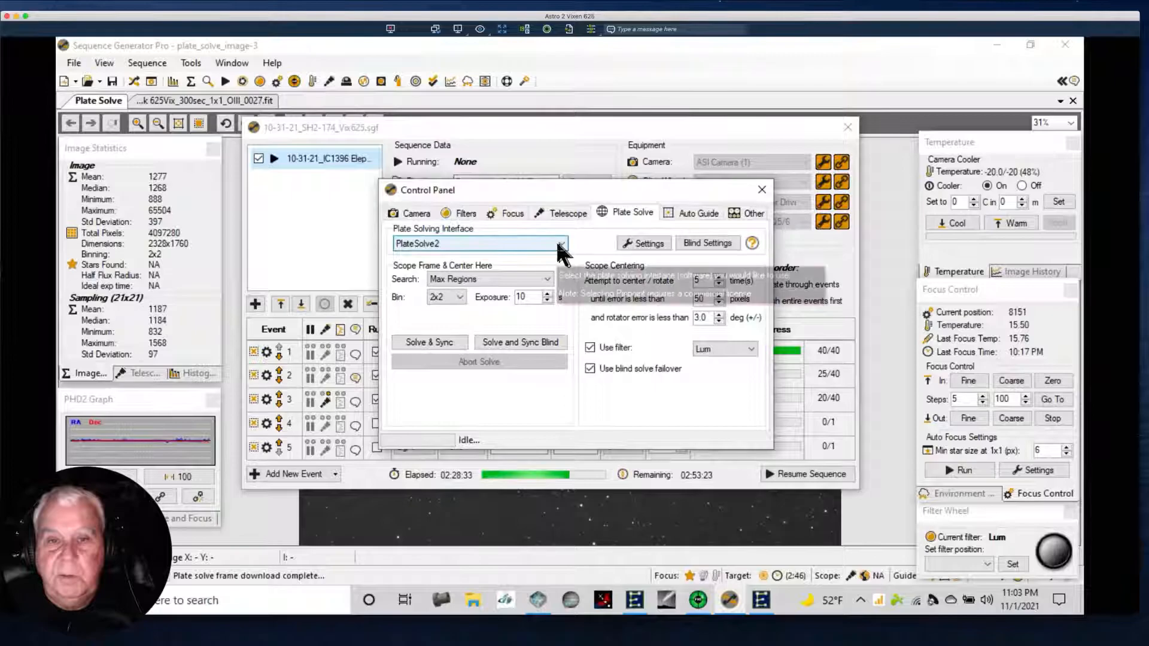
pyautogui.click(419, 267)
pyautogui.click(682, 371)
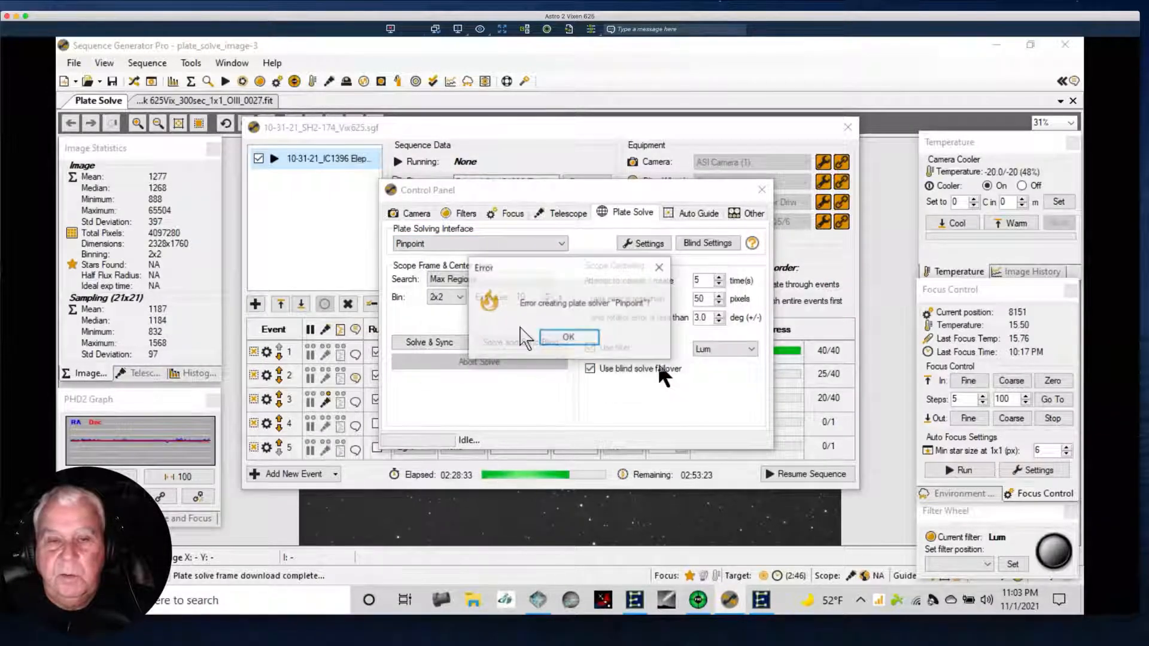
pyautogui.click(566, 338)
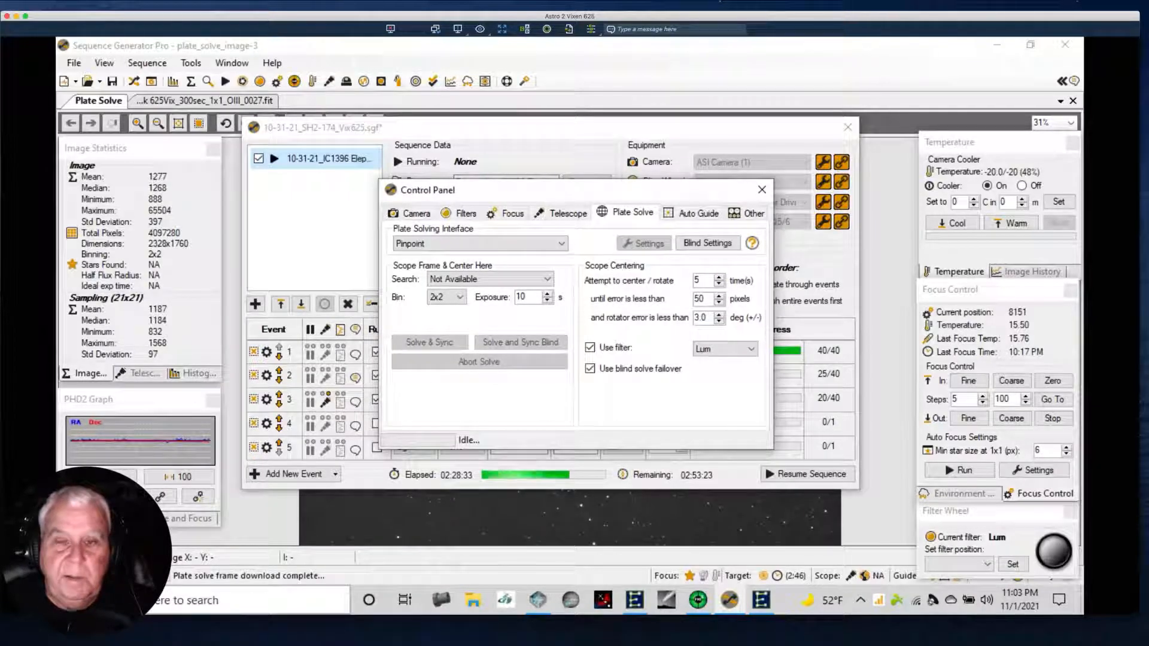
pyautogui.click(557, 244)
pyautogui.click(454, 277)
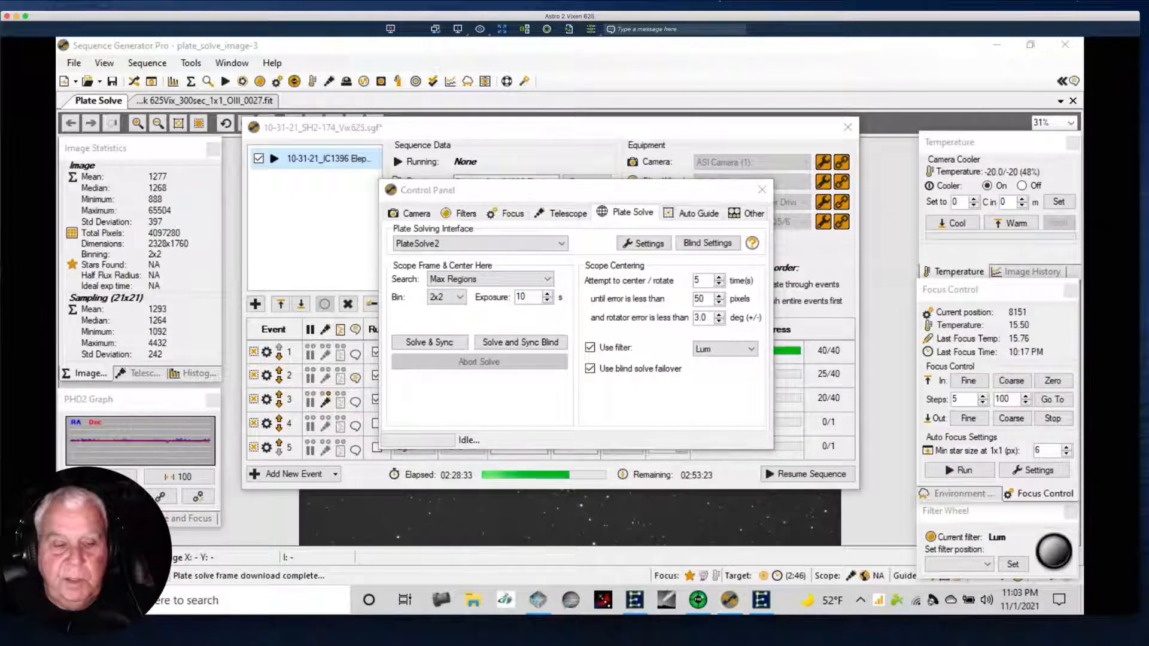
# Find and launch the Register PinPoint app, and close its registration form without entering license details.
pyautogui.press('super')
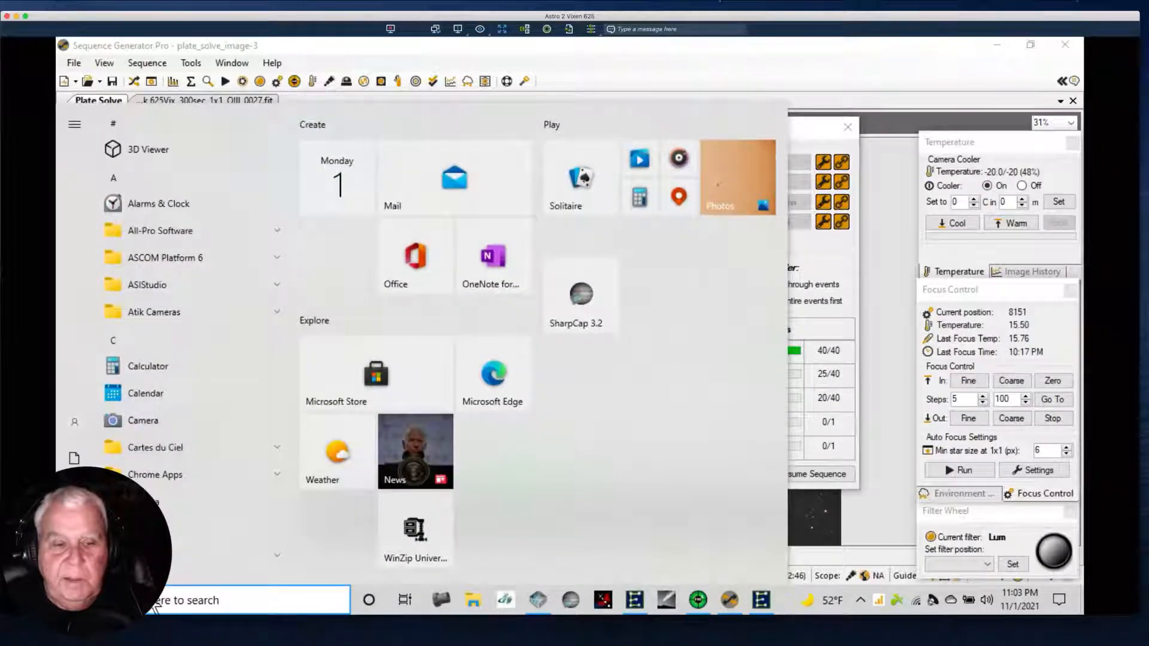
pyautogui.click(157, 608)
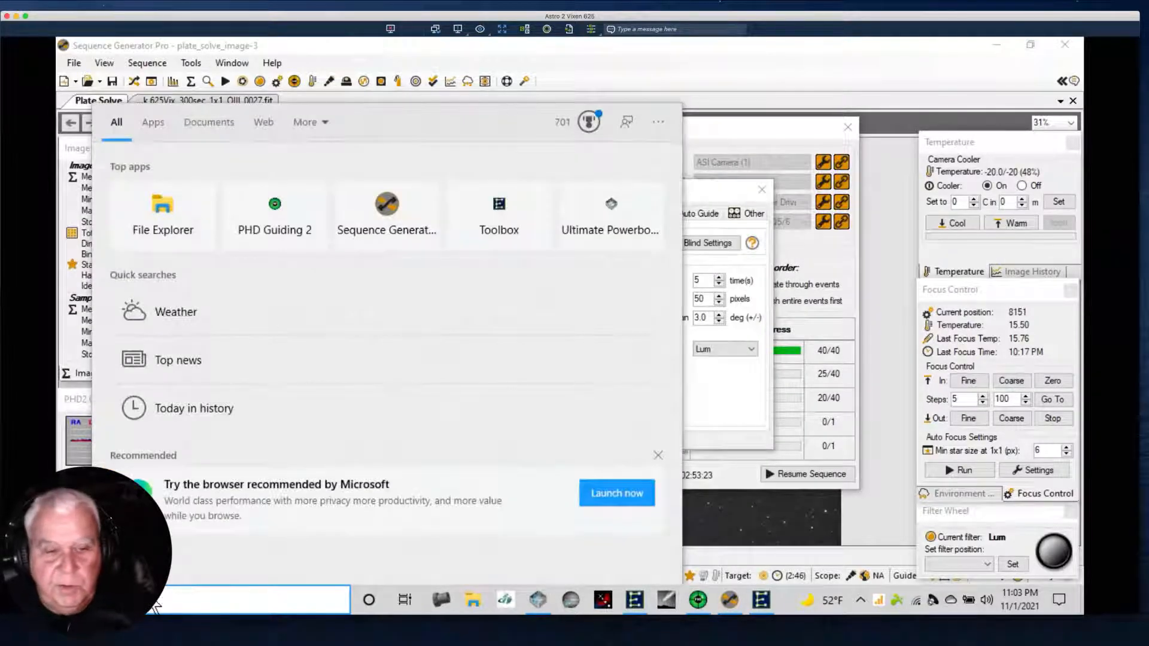
pyautogui.write('Register Pinpoint')
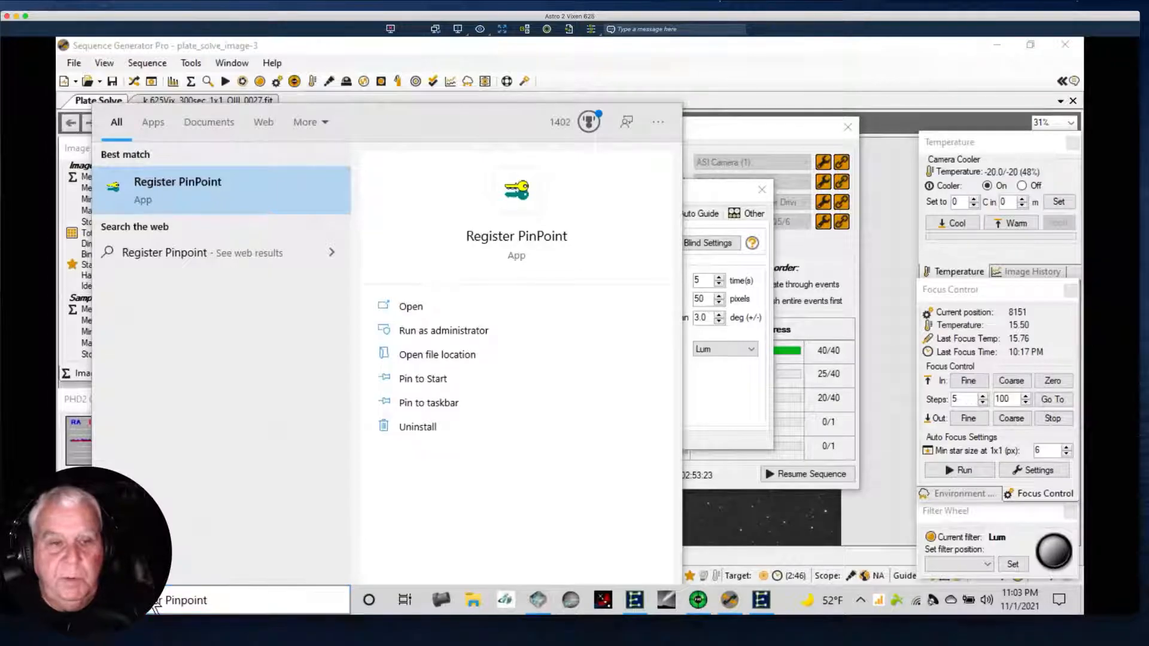
pyautogui.press('Return')
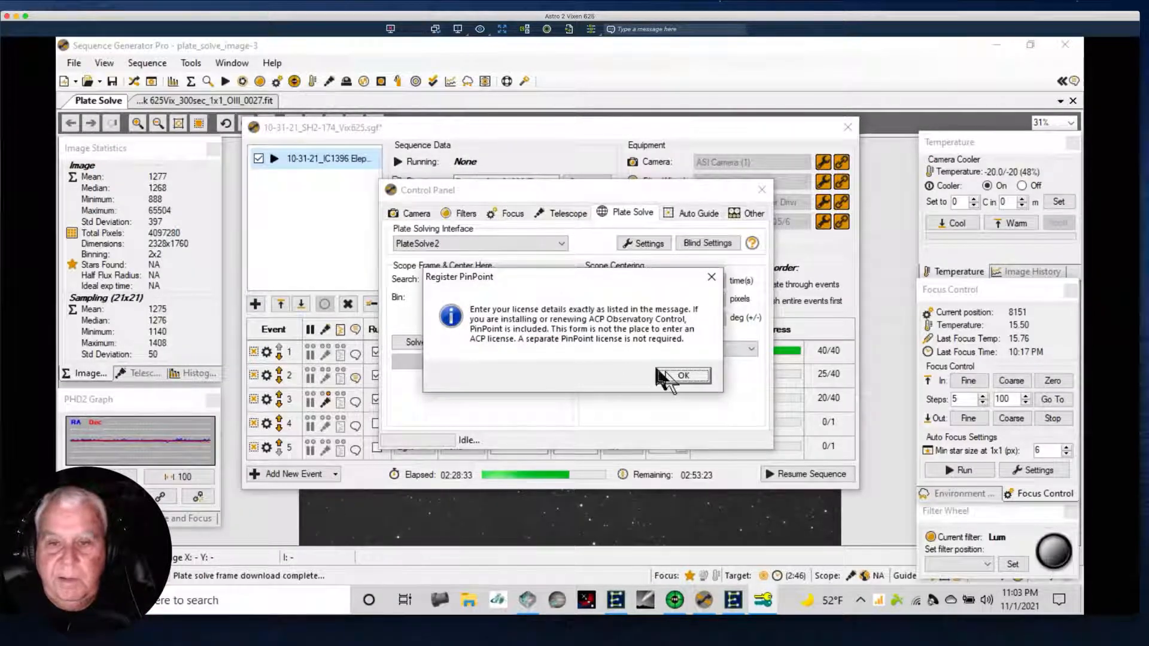
pyautogui.click(666, 376)
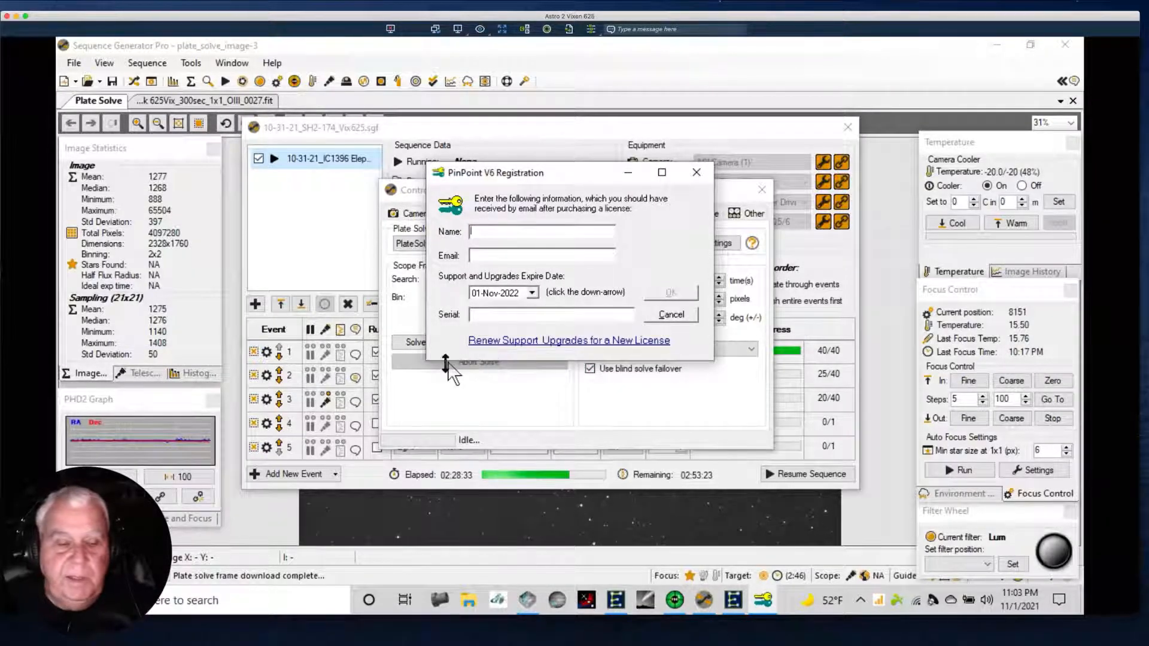
pyautogui.click(688, 176)
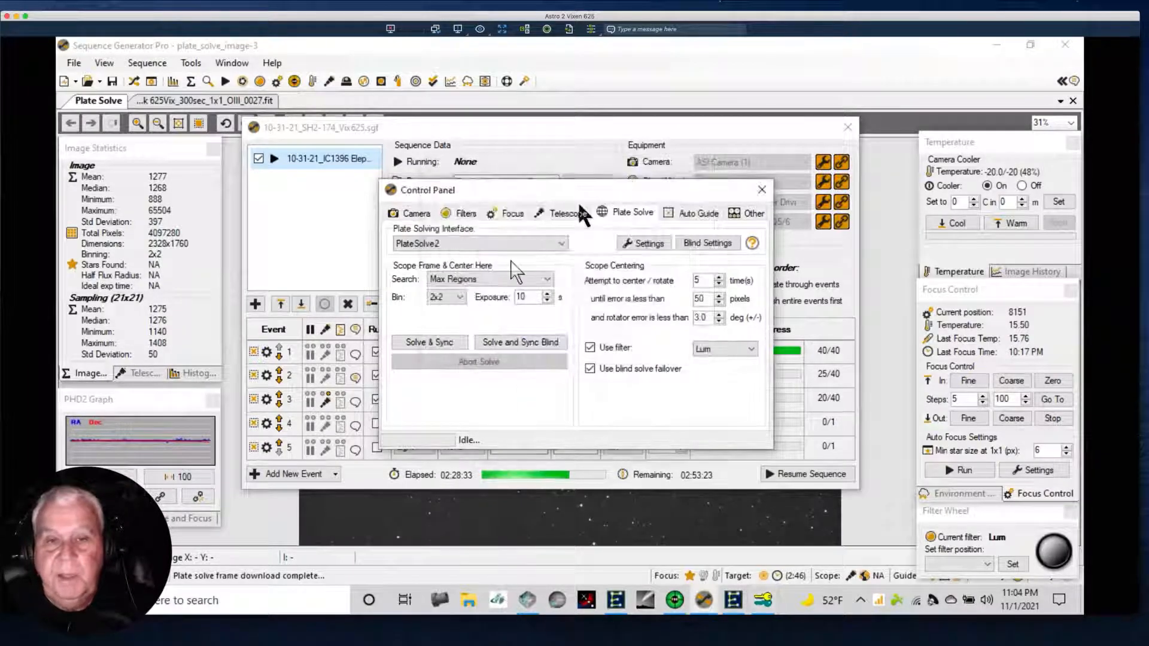
# Keep PlateSolve2 as the plate solver, check its catalog directories, and close the solver and equipment settings.
pyautogui.click(560, 243)
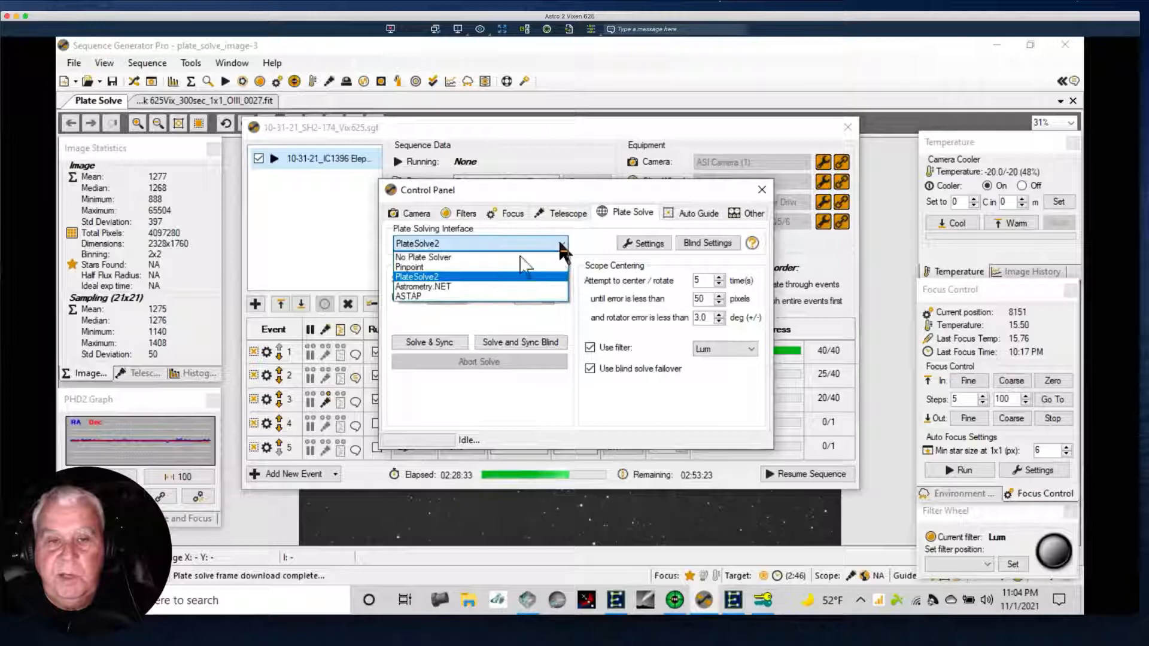
pyautogui.click(413, 277)
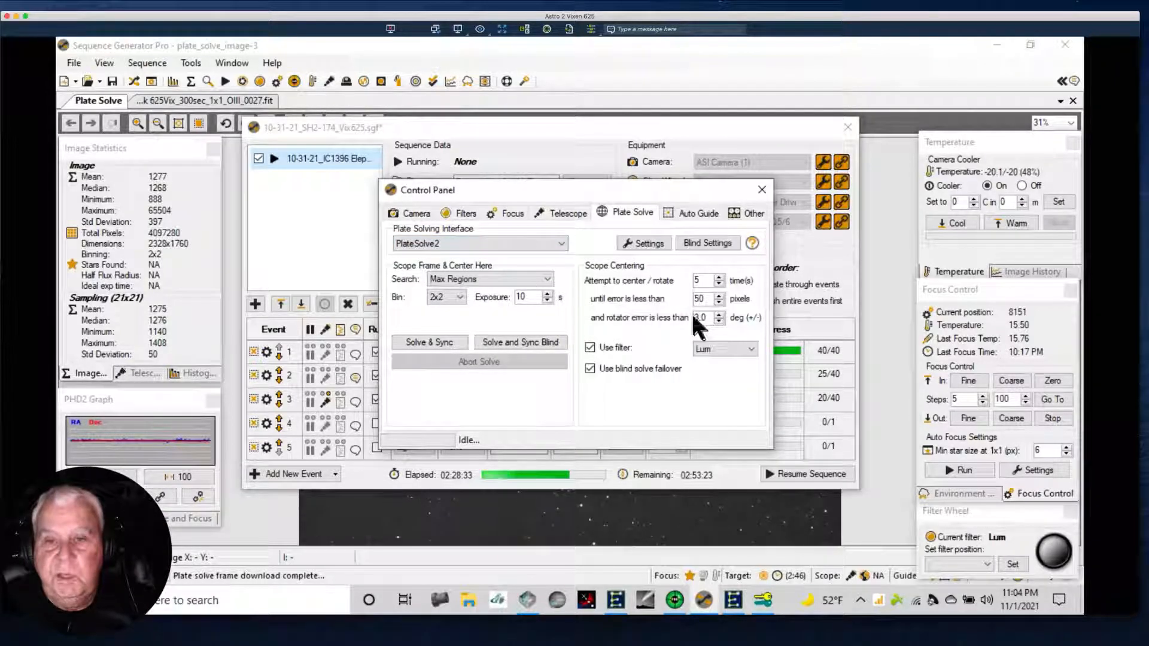
pyautogui.click(627, 237)
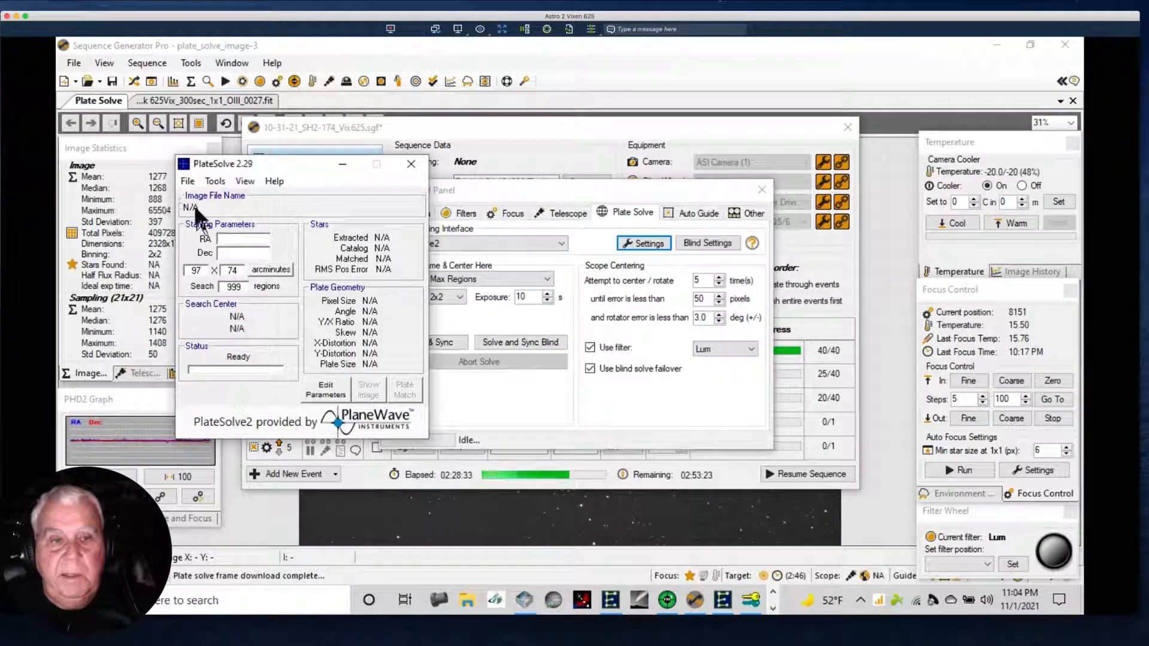
pyautogui.click(189, 180)
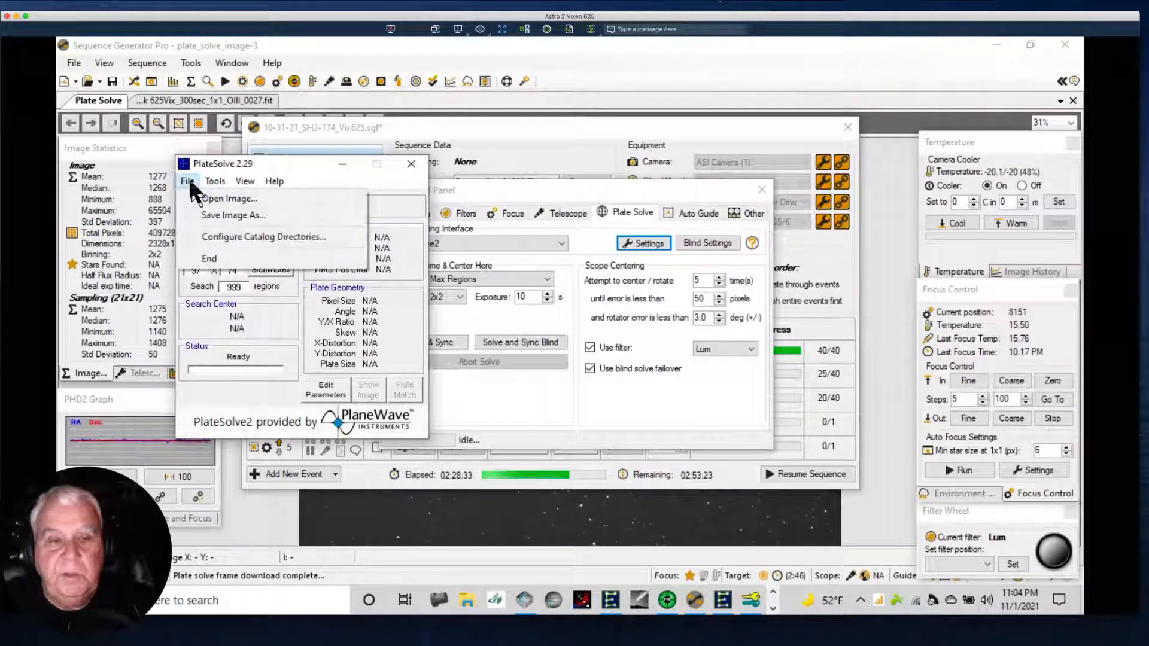
pyautogui.click(214, 238)
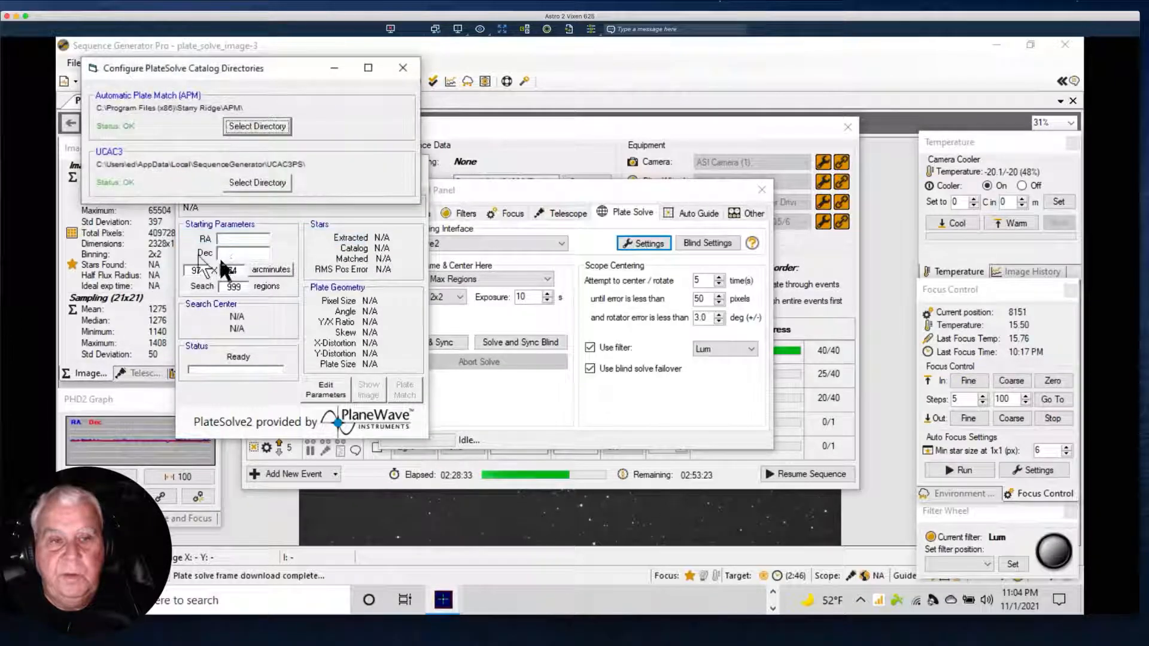
pyautogui.click(400, 67)
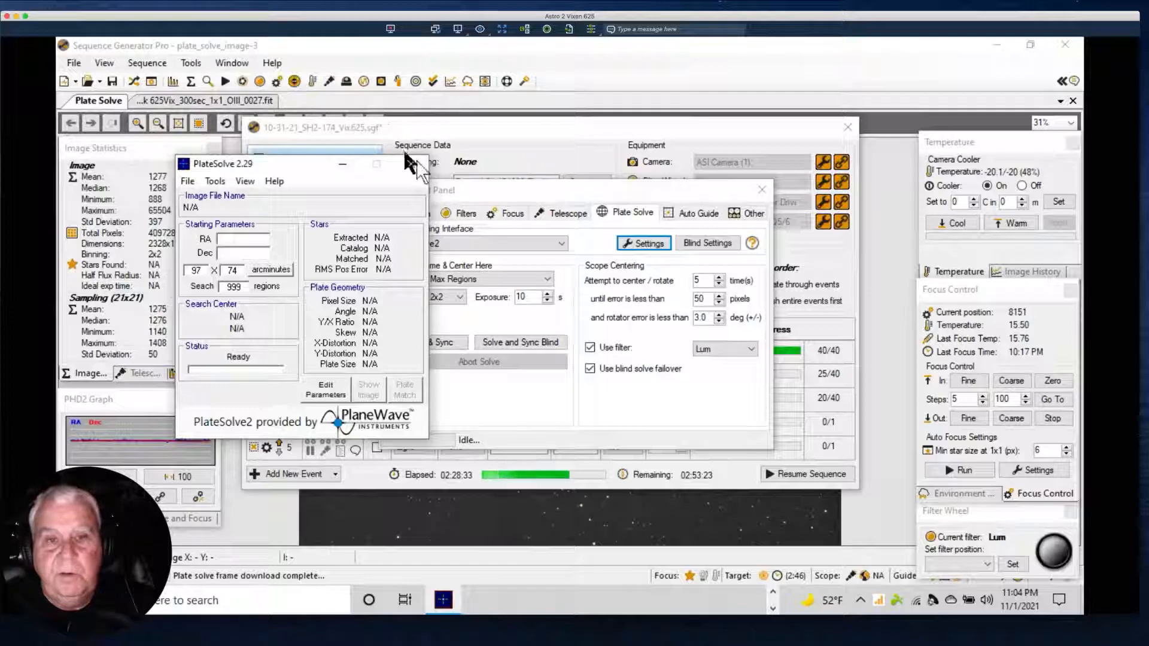
pyautogui.click(414, 160)
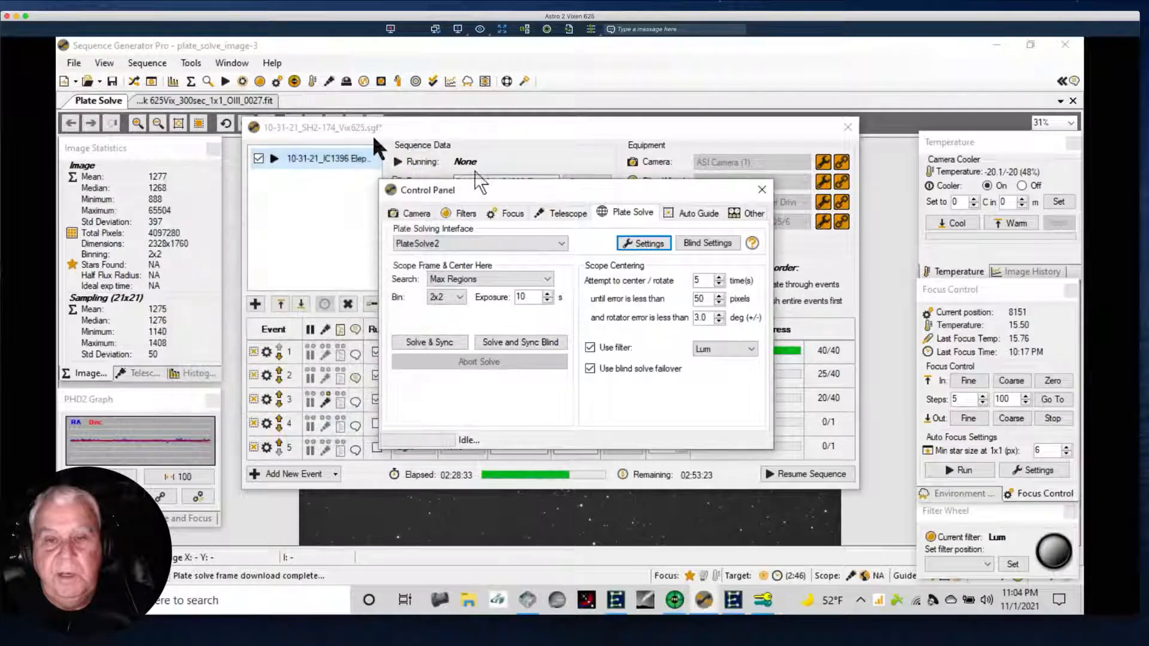
pyautogui.click(760, 191)
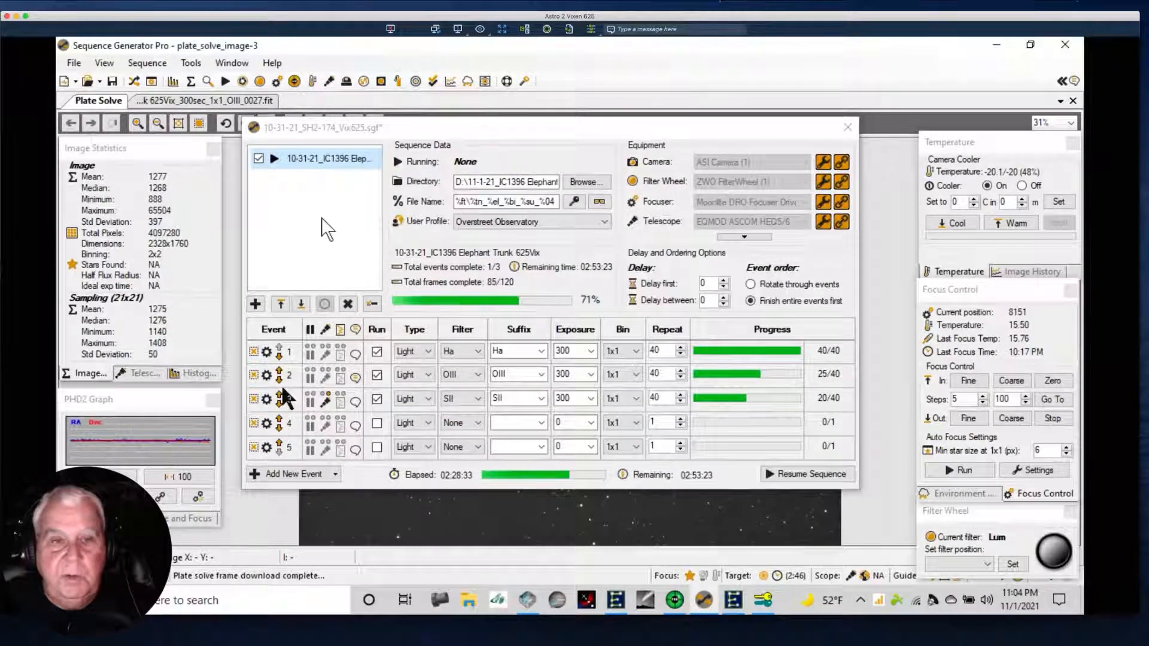
# Slew to the IC1396 target's coordinates again and restart centering, moving the PlateSolve window clear of the centering progress.
pyautogui.doubleClick(311, 158)
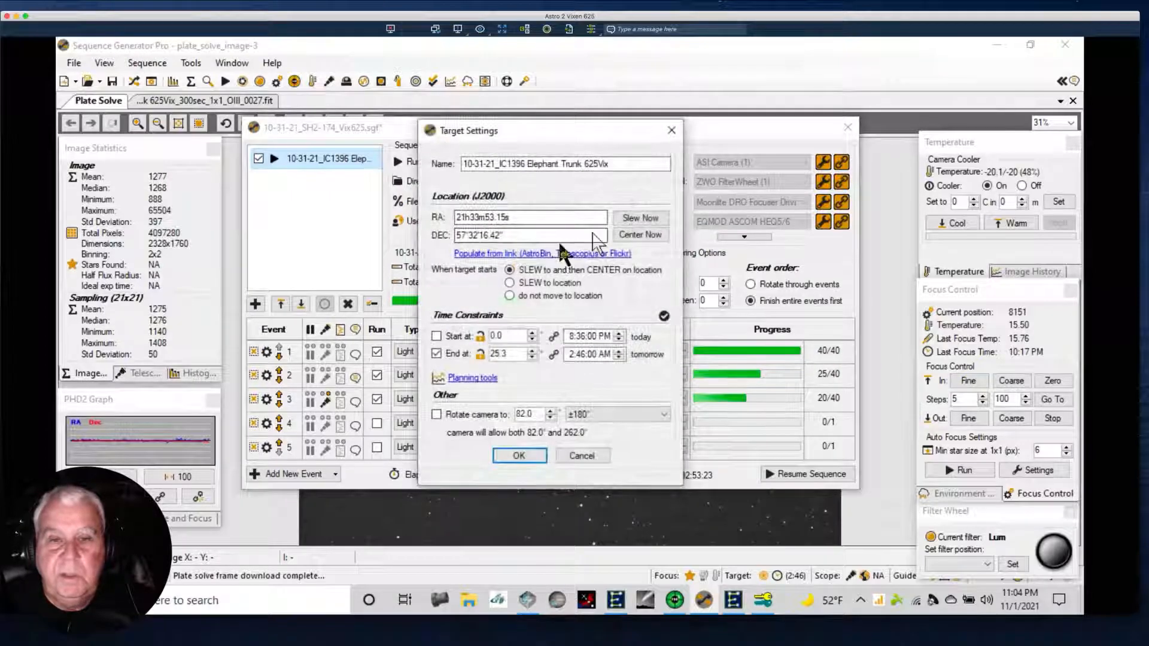
pyautogui.click(639, 217)
pyautogui.click(510, 328)
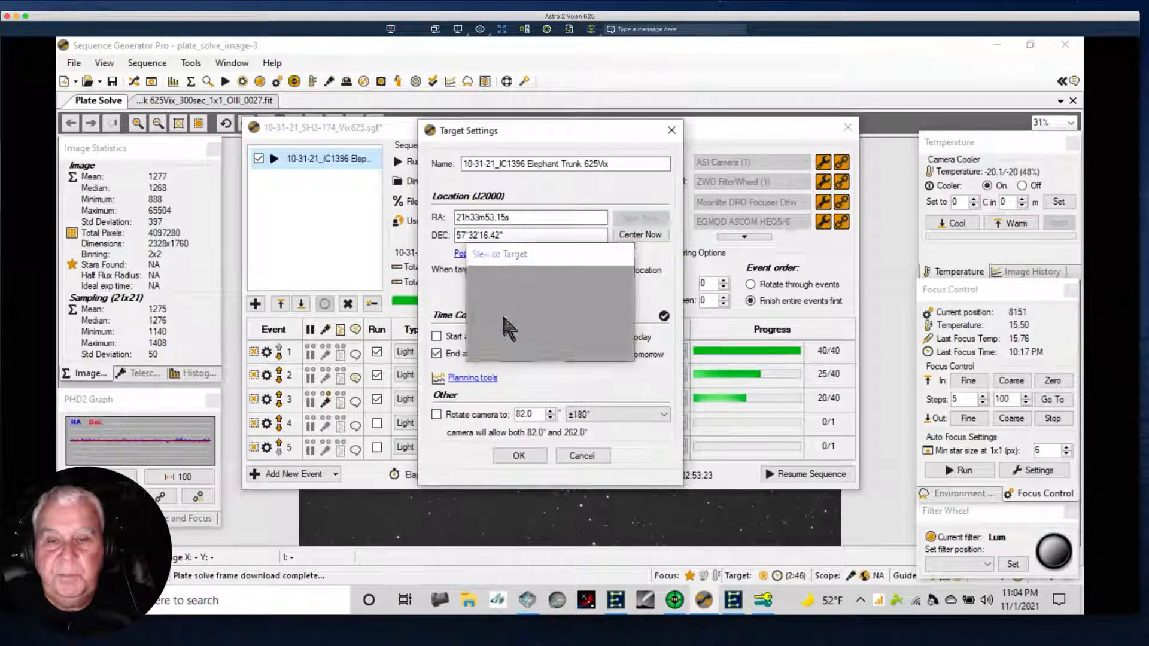
pyautogui.click(630, 237)
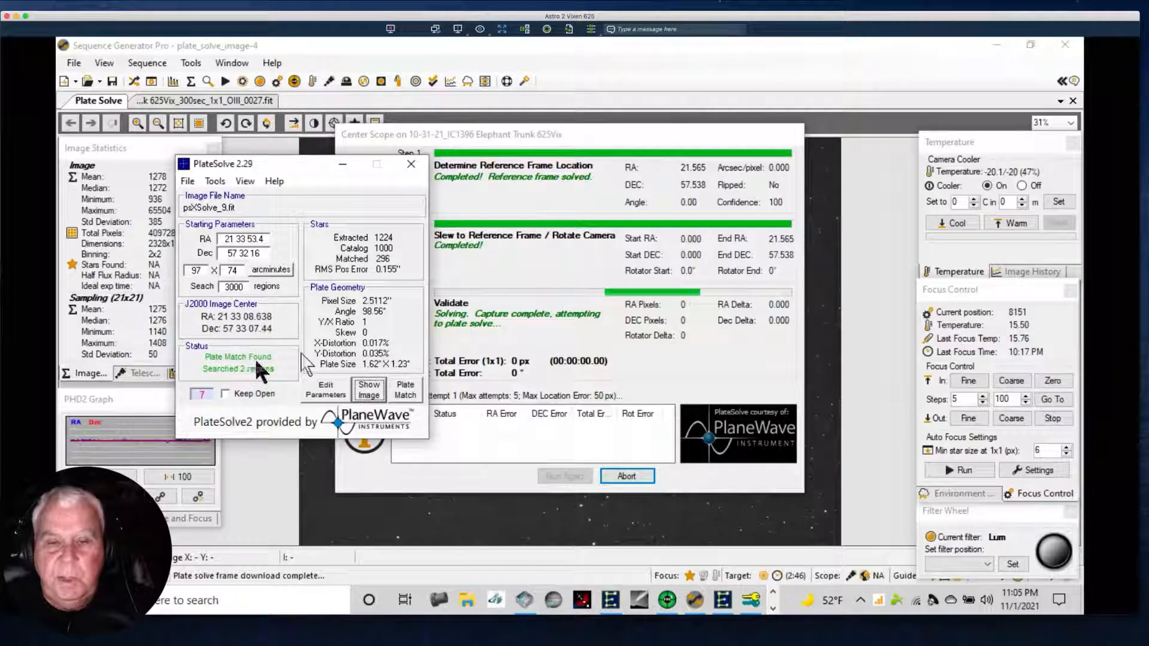
pyautogui.moveTo(307, 170); pyautogui.dragTo(212, 135)
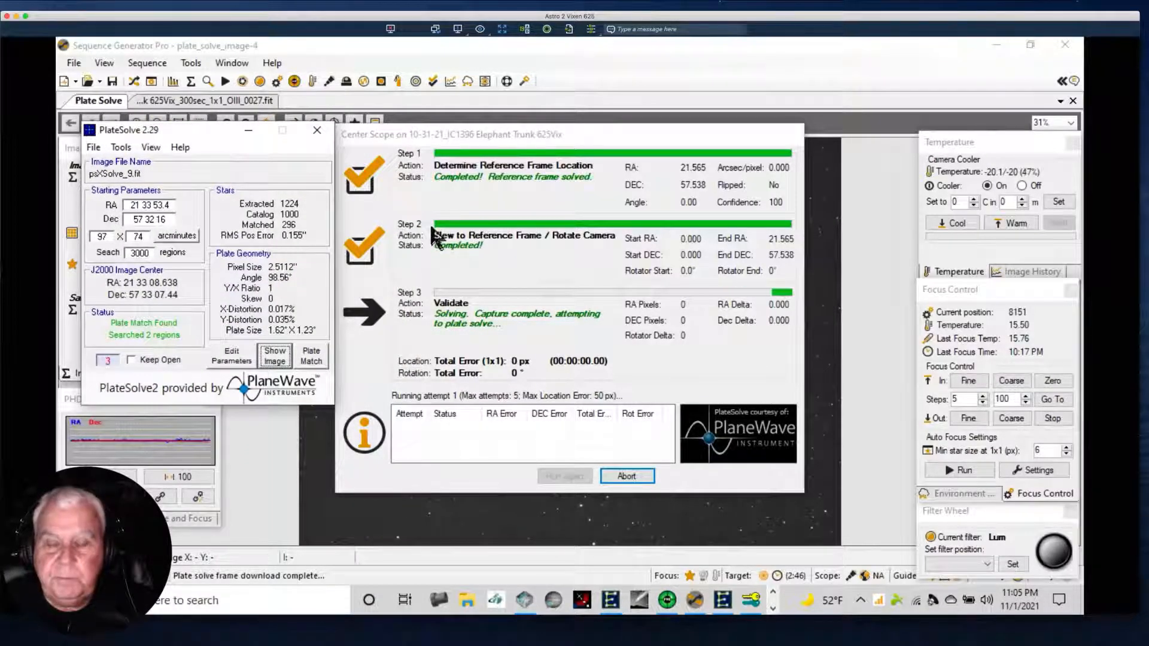
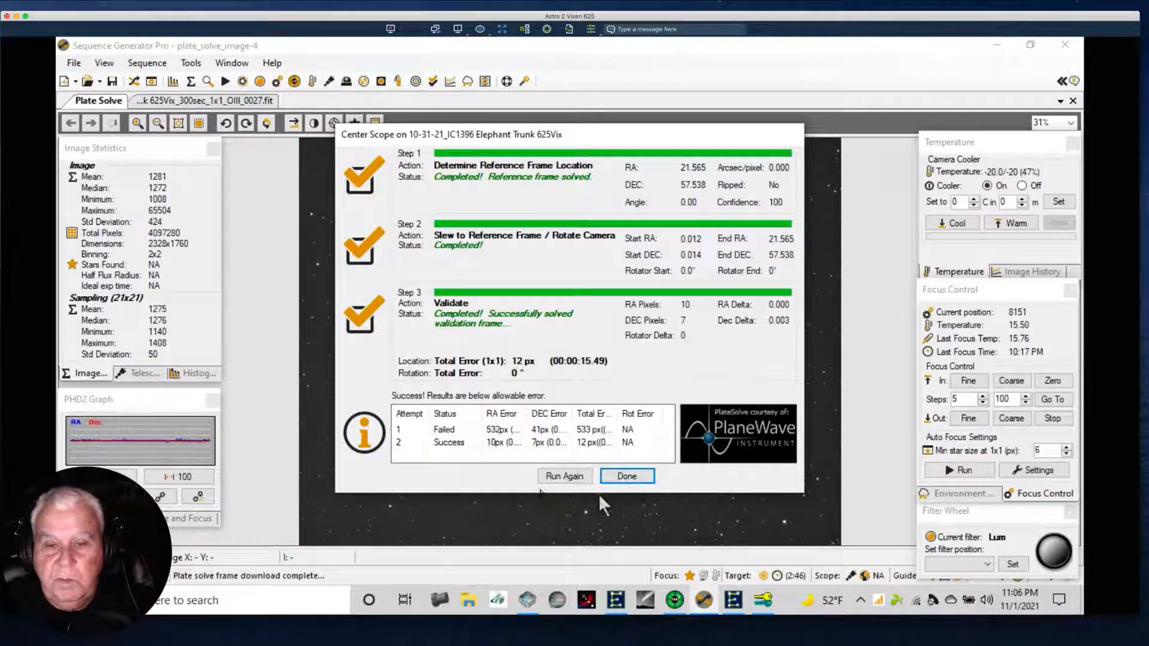
# Close the completed centering results for the IC1396 Elephant Trunk target and resume the imaging sequence.
pyautogui.click(625, 476)
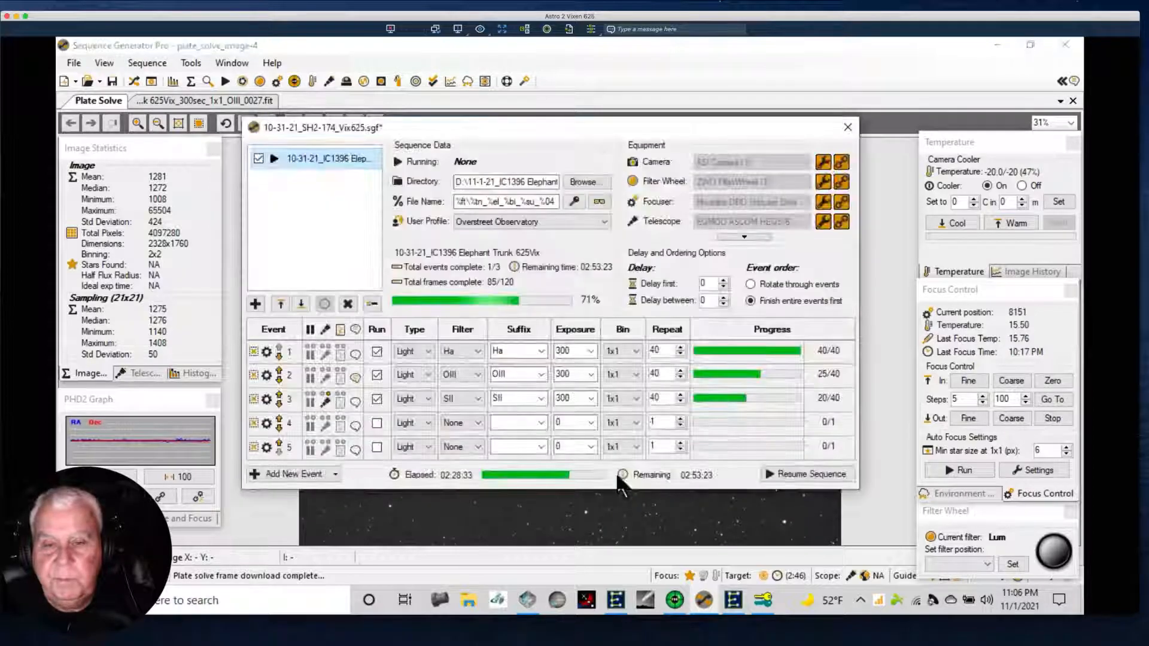
pyautogui.click(809, 476)
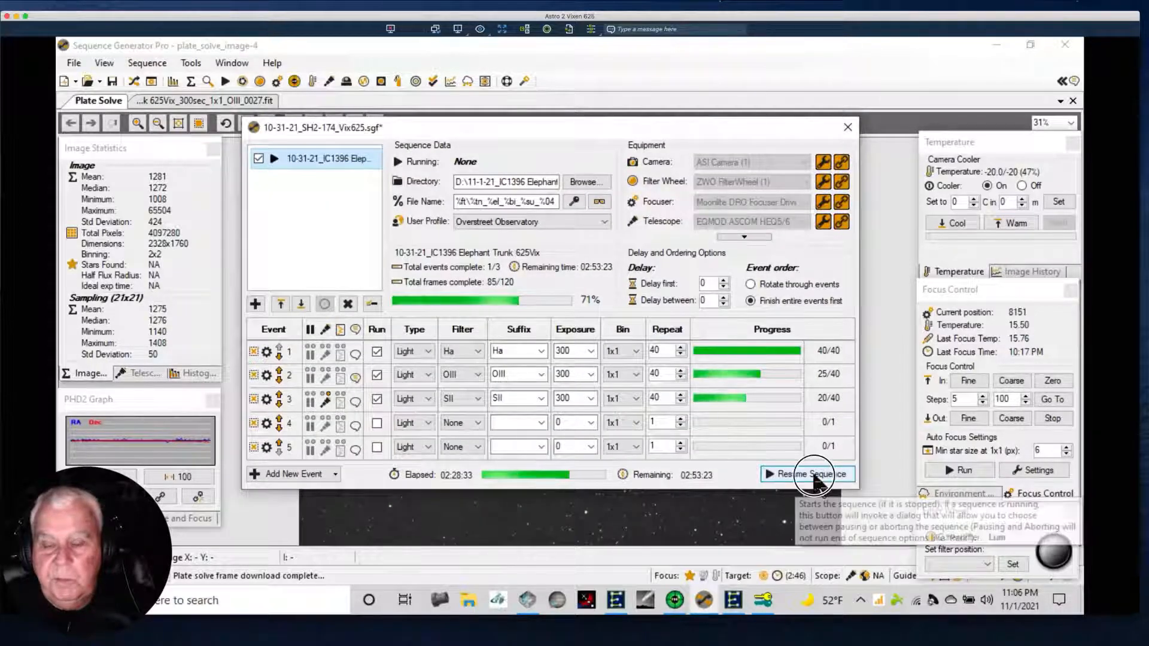
# Switch to PHD2 Guiding and clear the guiding history graph and the target plot.
pyautogui.click(675, 600)
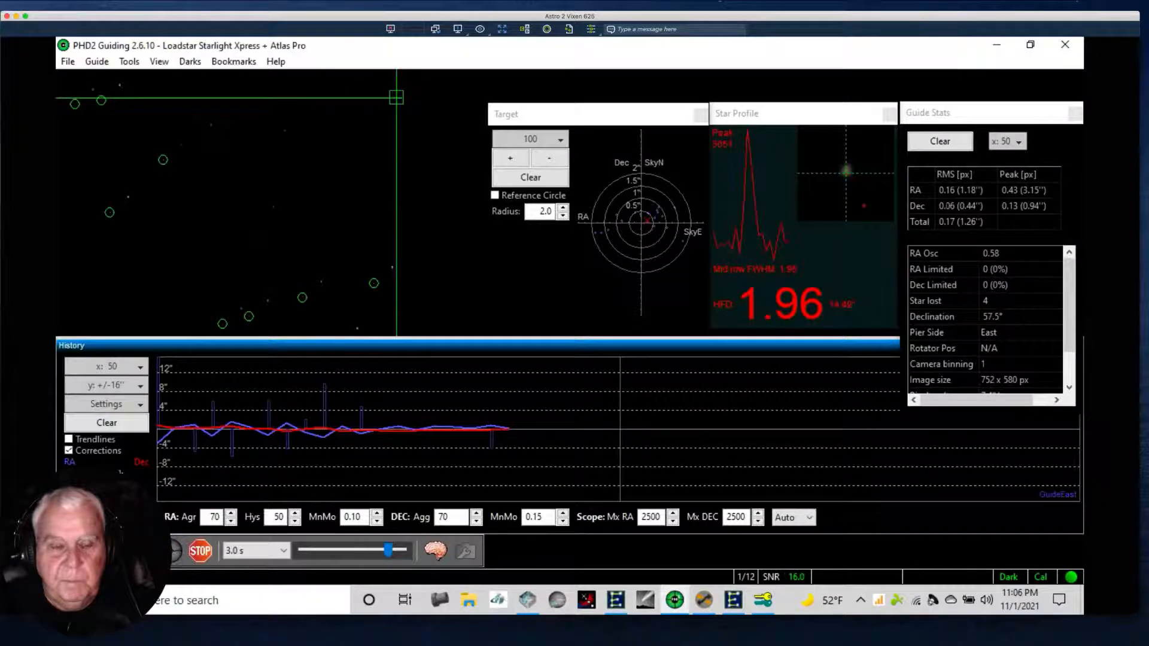
pyautogui.click(109, 424)
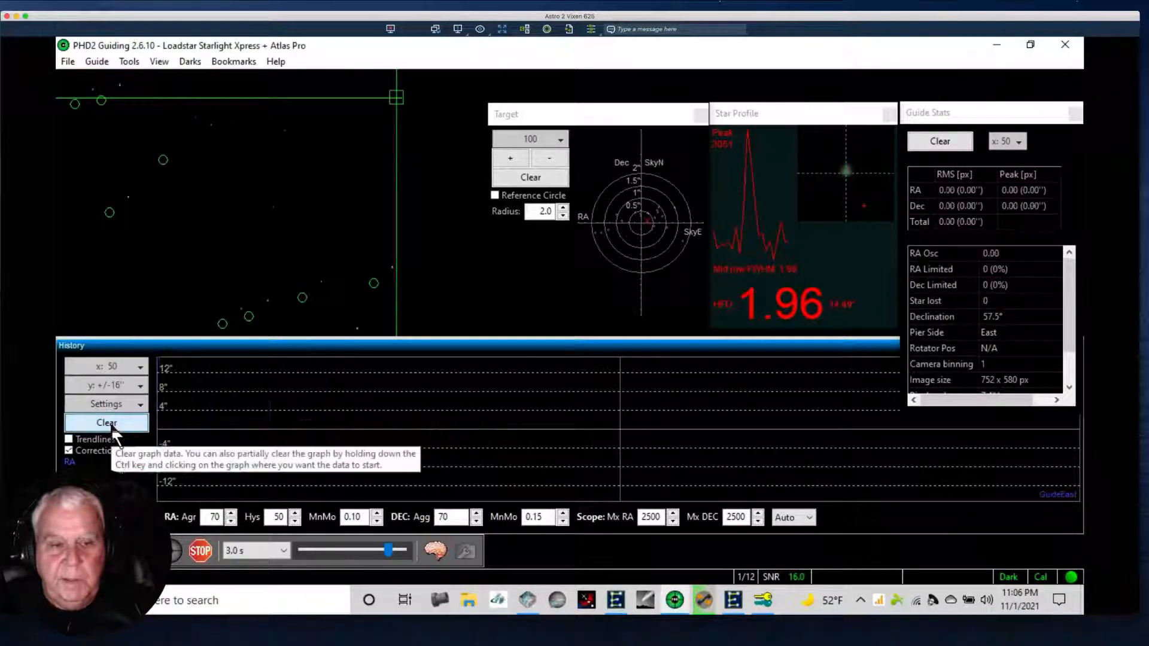
pyautogui.click(504, 195)
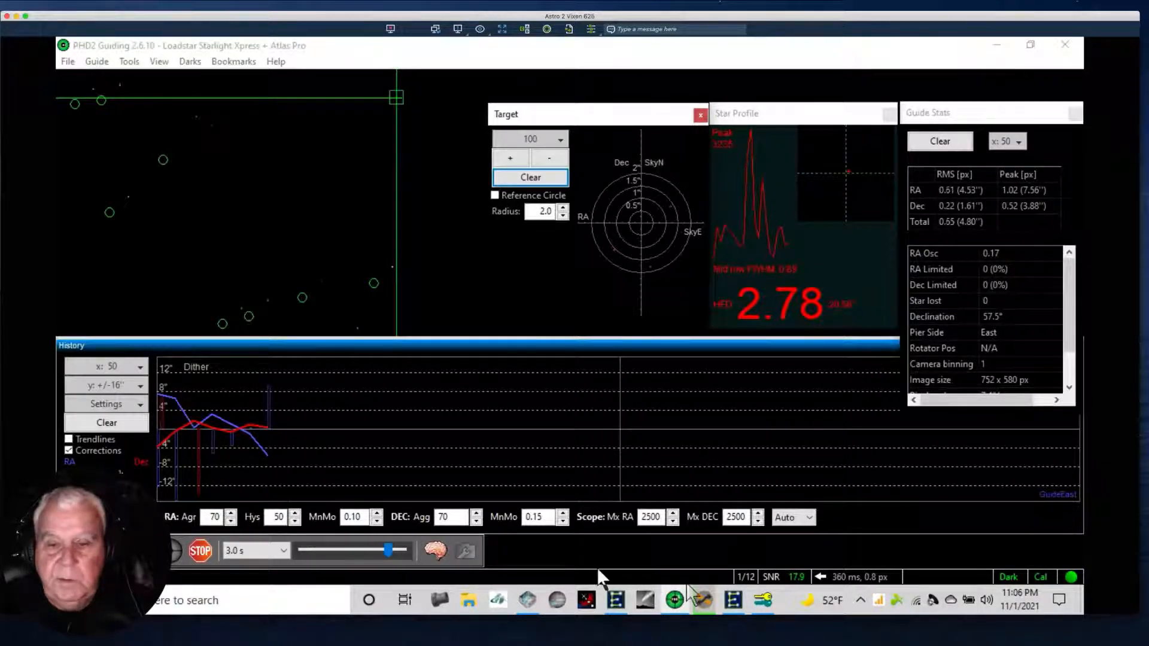
# Switch to the EQMOD mount control and cycle its display from the PEC graph to the mount position and slew controls.
pyautogui.click(733, 602)
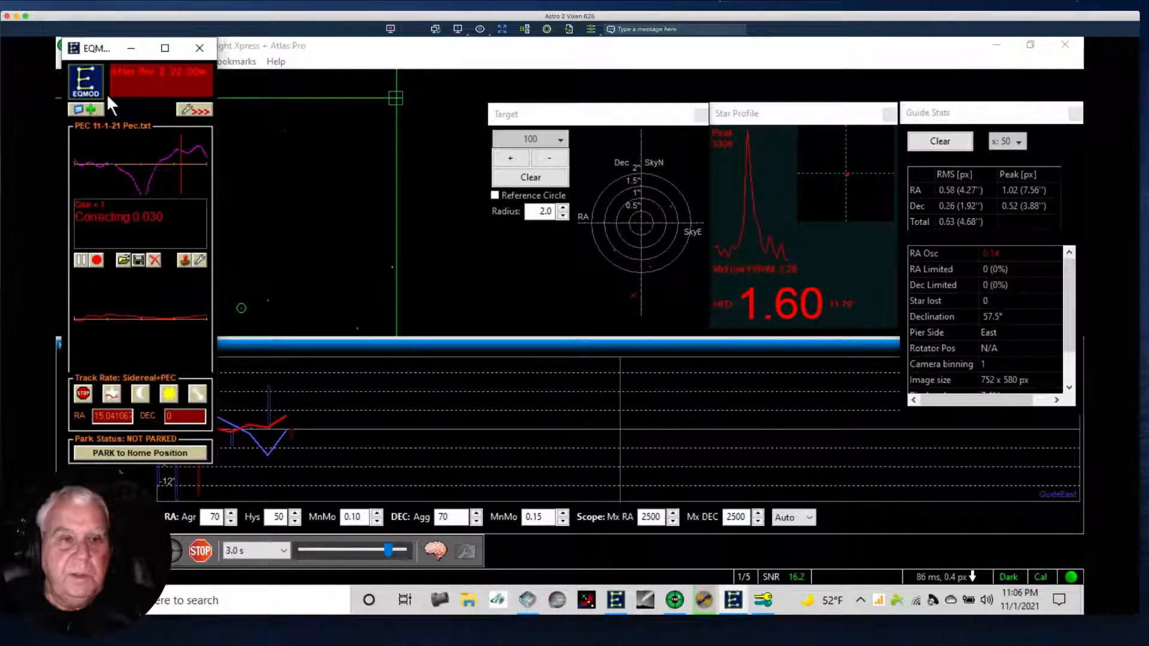
pyautogui.click(93, 109)
pyautogui.click(93, 110)
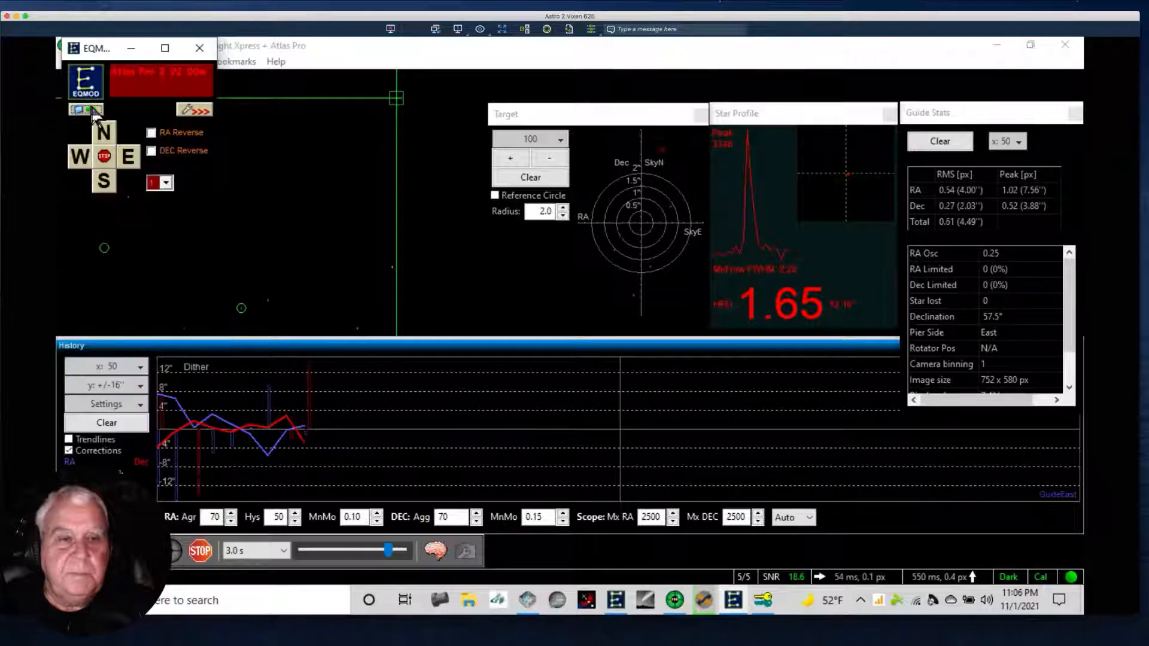
pyautogui.click(93, 111)
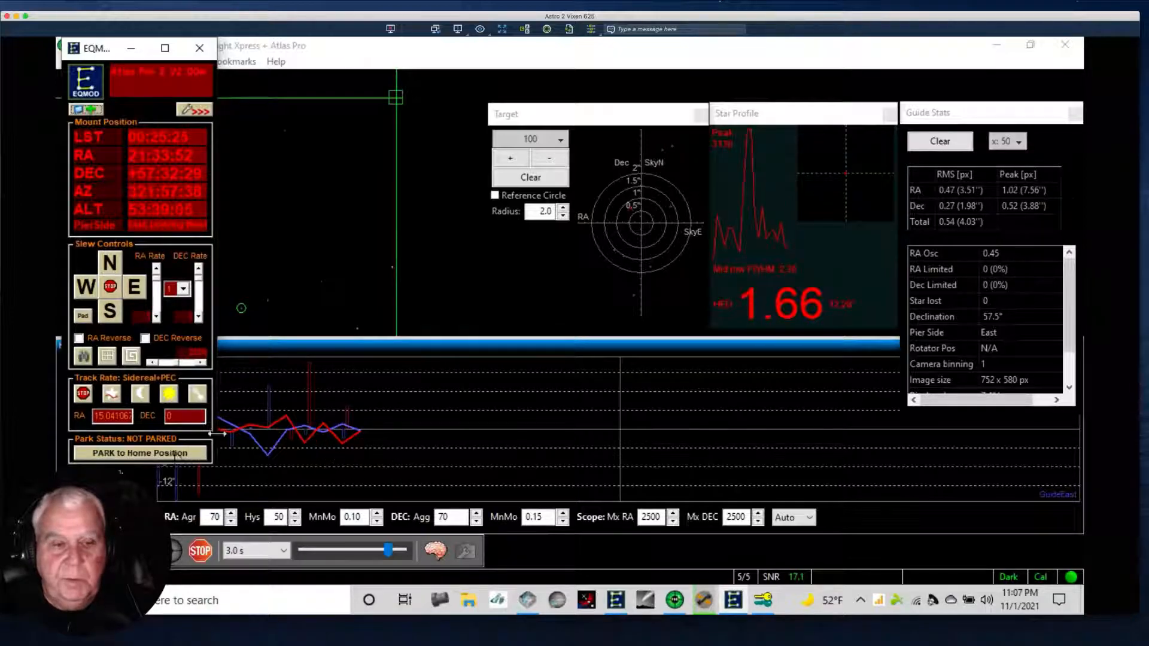
# Return to PHD2 Guiding, clear the history graph and target plot again, and dismiss the remote session's network warning.
pyautogui.click(353, 50)
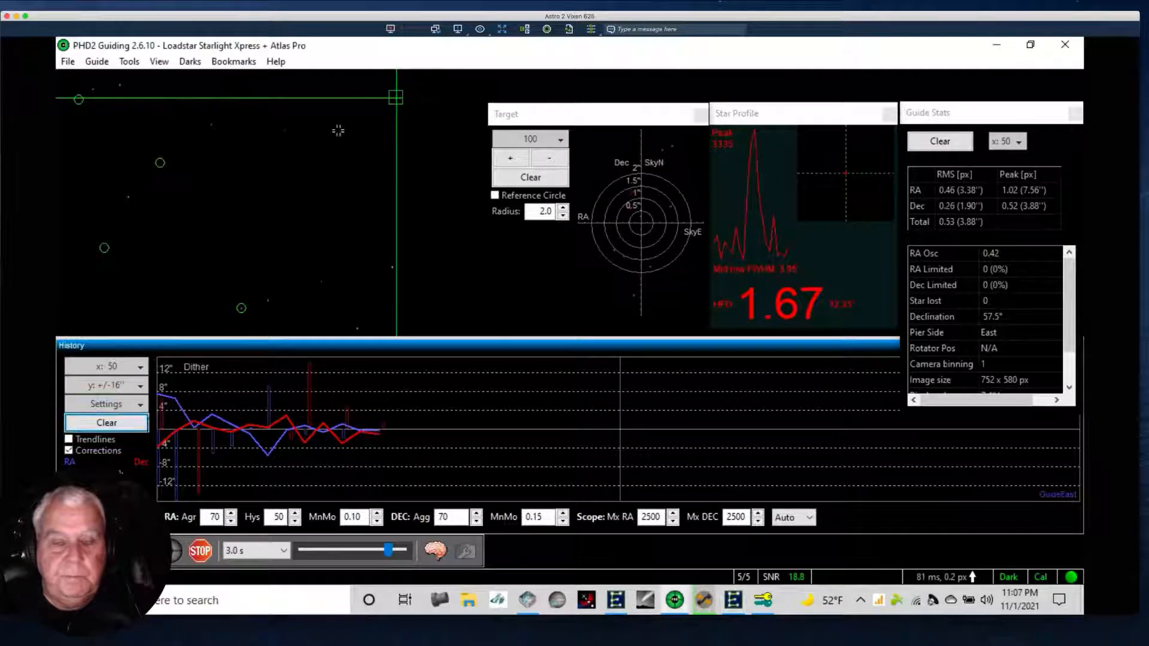
pyautogui.click(107, 423)
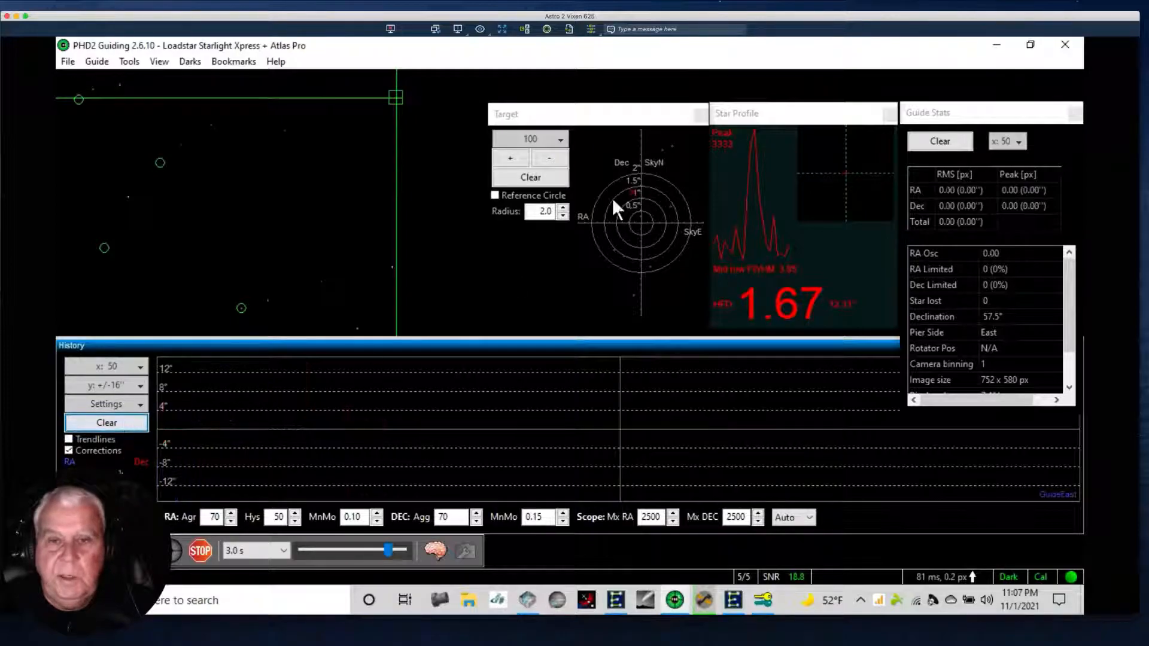
pyautogui.click(538, 177)
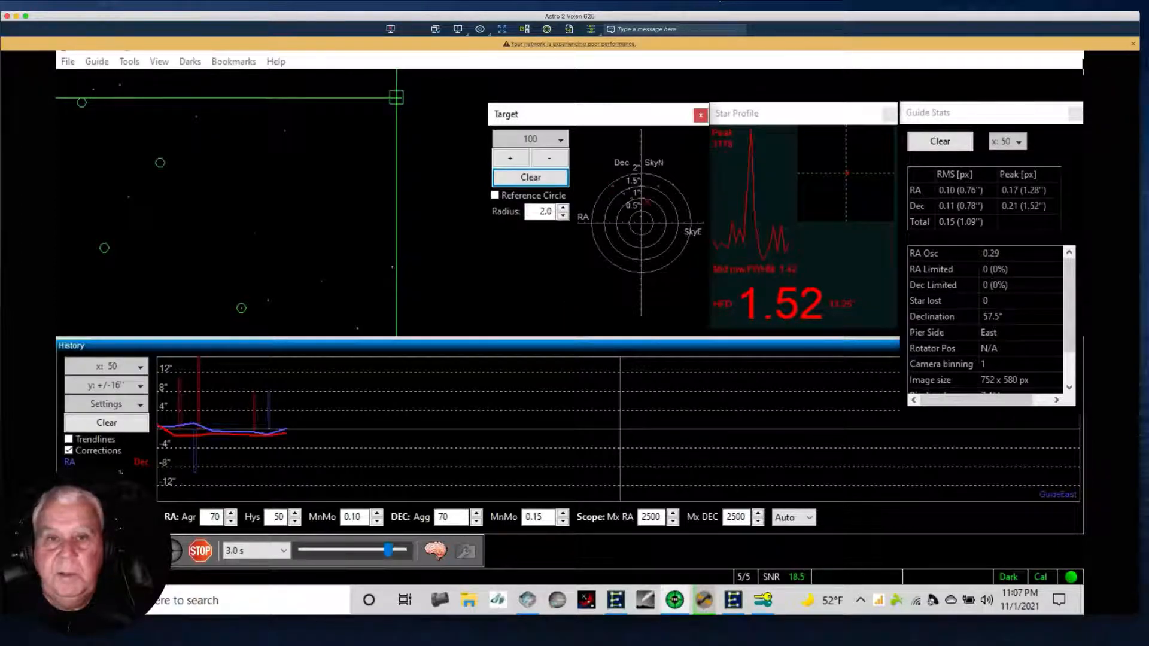
pyautogui.click(1126, 45)
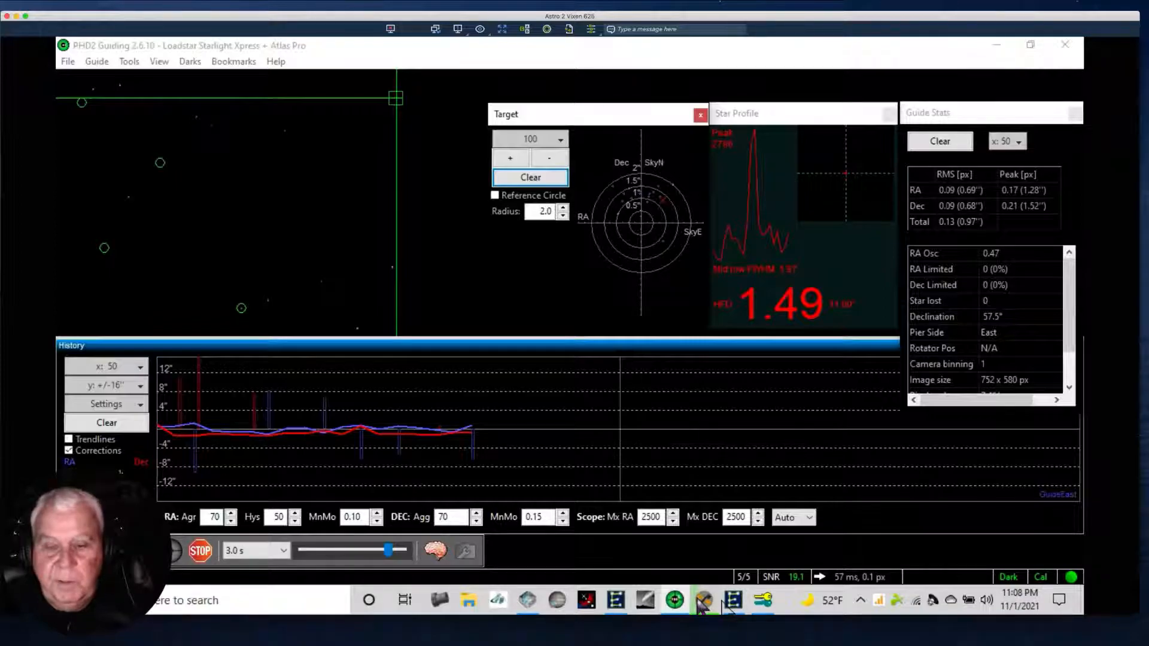
# Check the running IC1396 sequence in Sequence Generator Pro and compare it with PHD2's guiding, then leave the remote desktop view.
pyautogui.moveTo(694, 603)
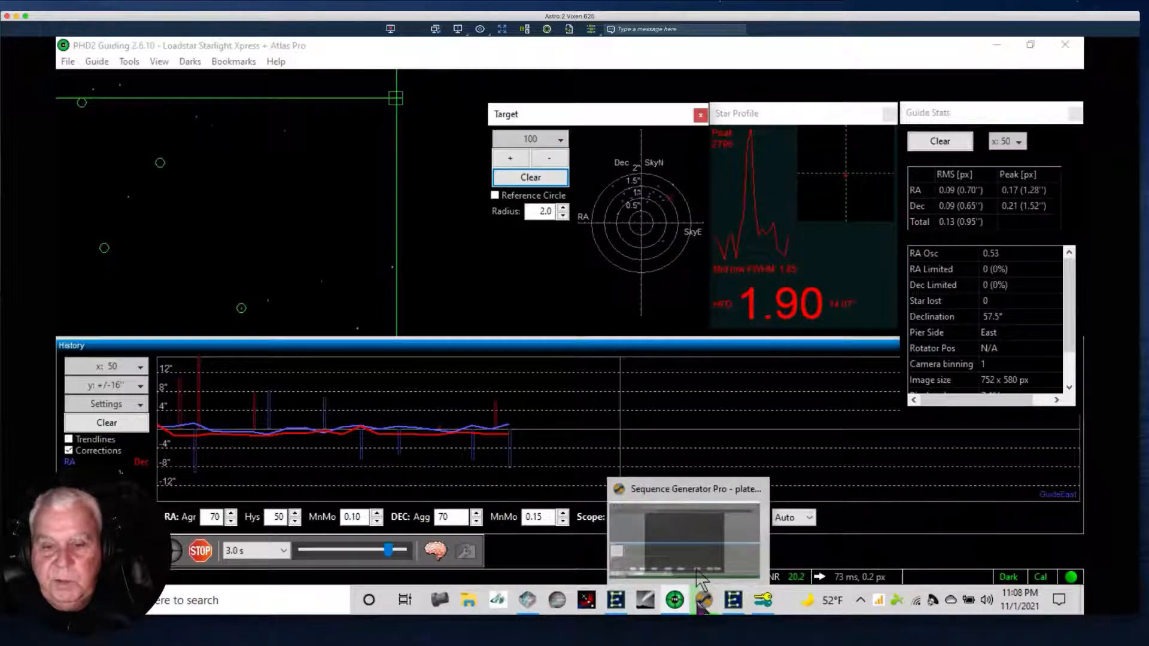
pyautogui.click(706, 602)
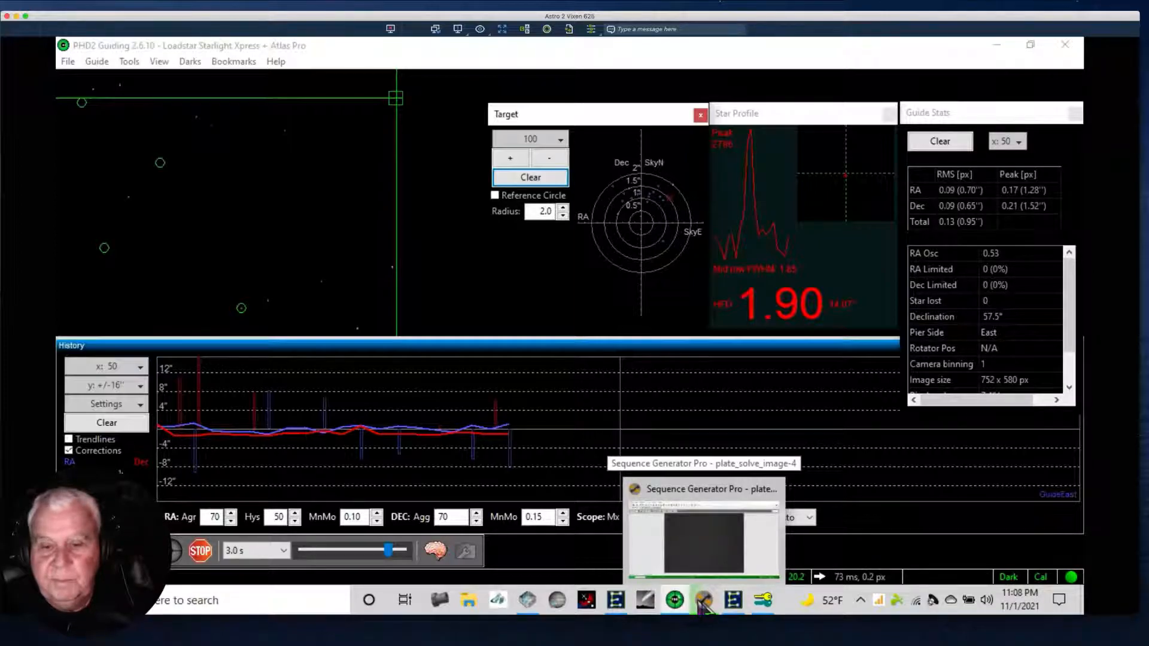
pyautogui.click(706, 603)
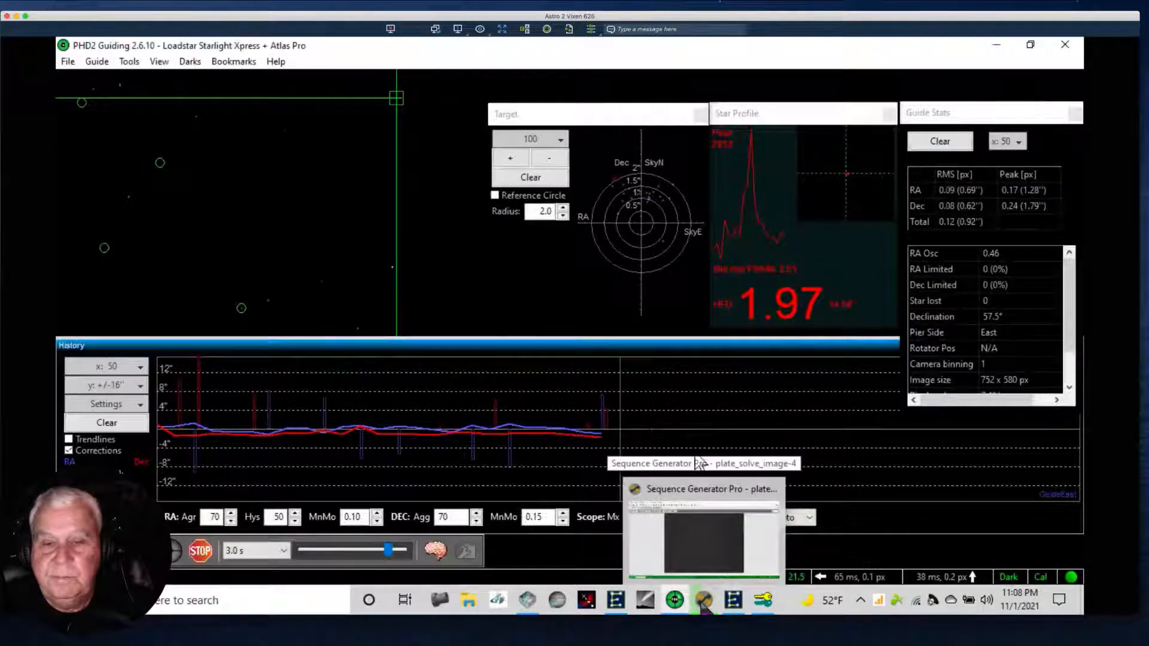
pyautogui.click(702, 603)
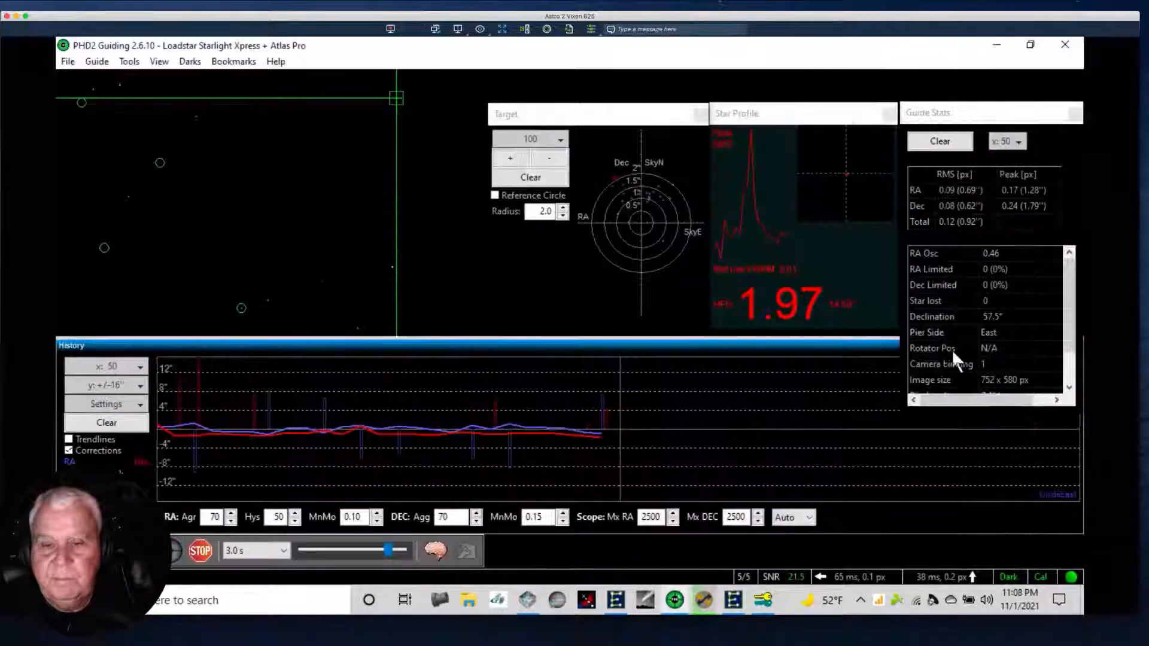
pyautogui.click(705, 600)
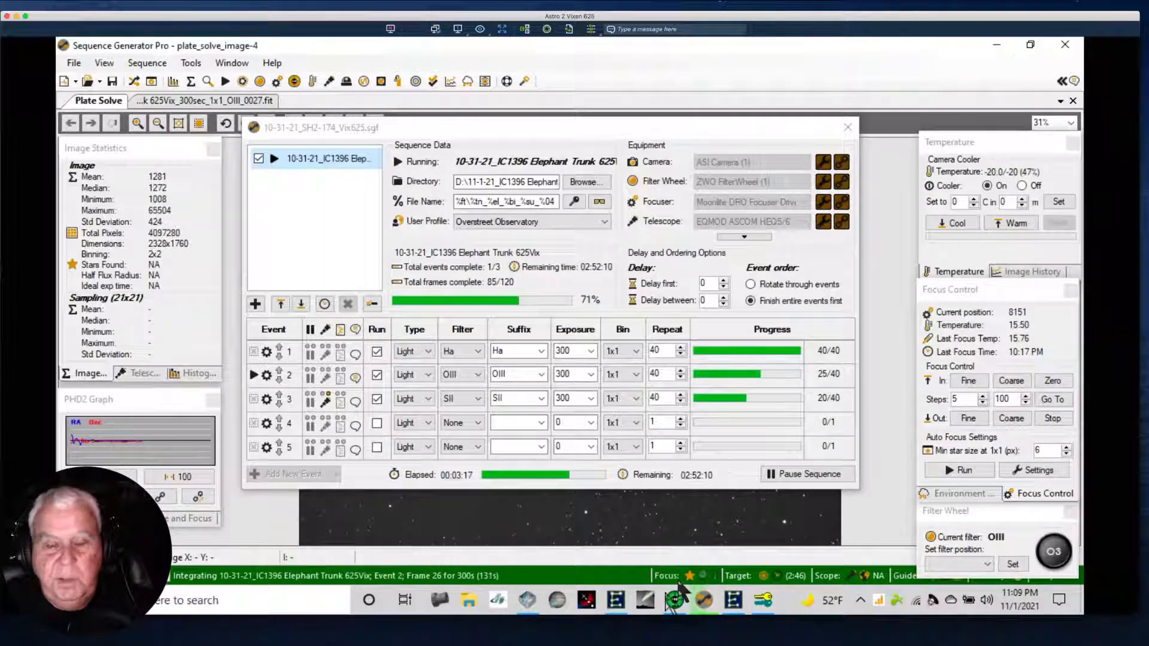
pyautogui.moveTo(711, 607)
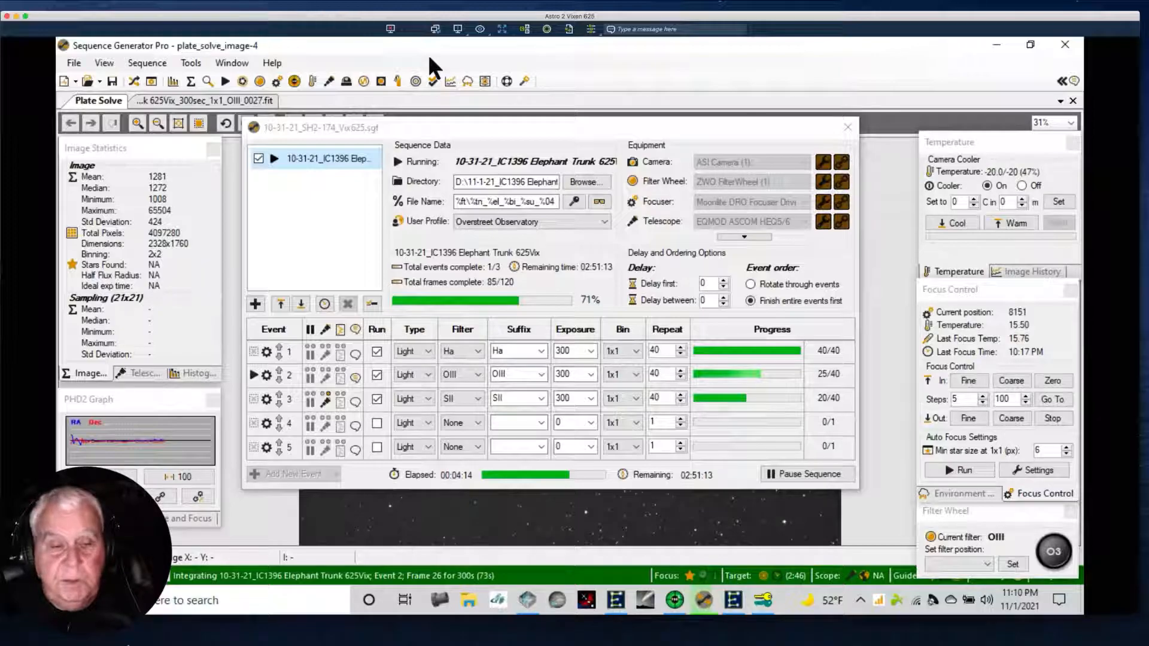
pyautogui.hotkey('ctrl', 'Right')
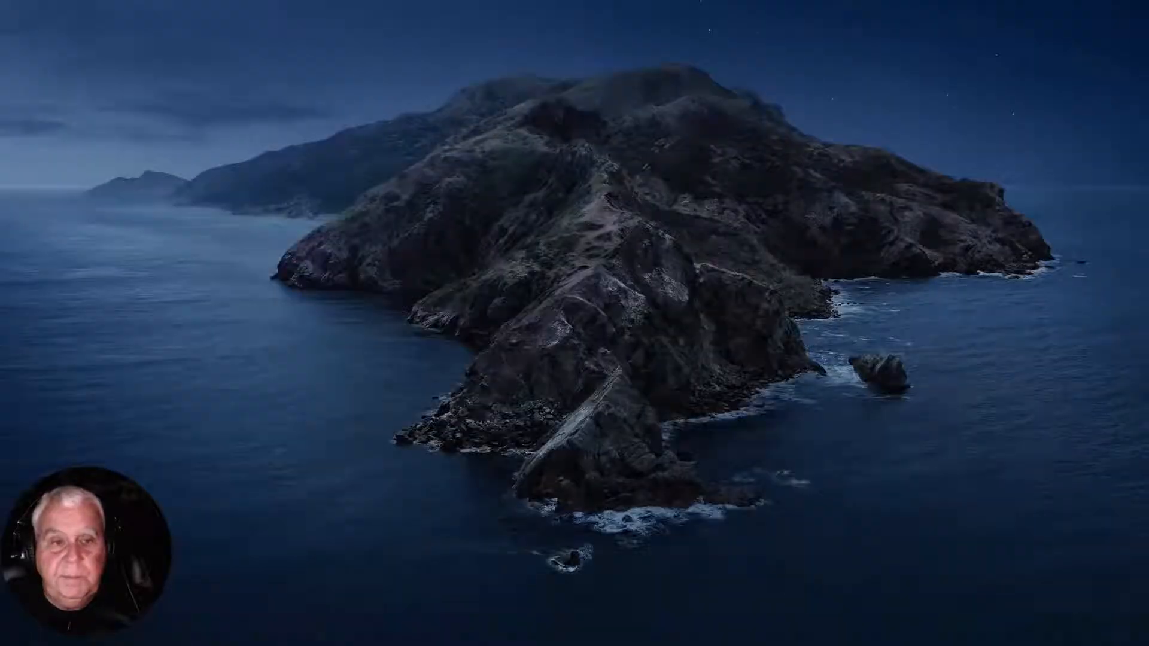
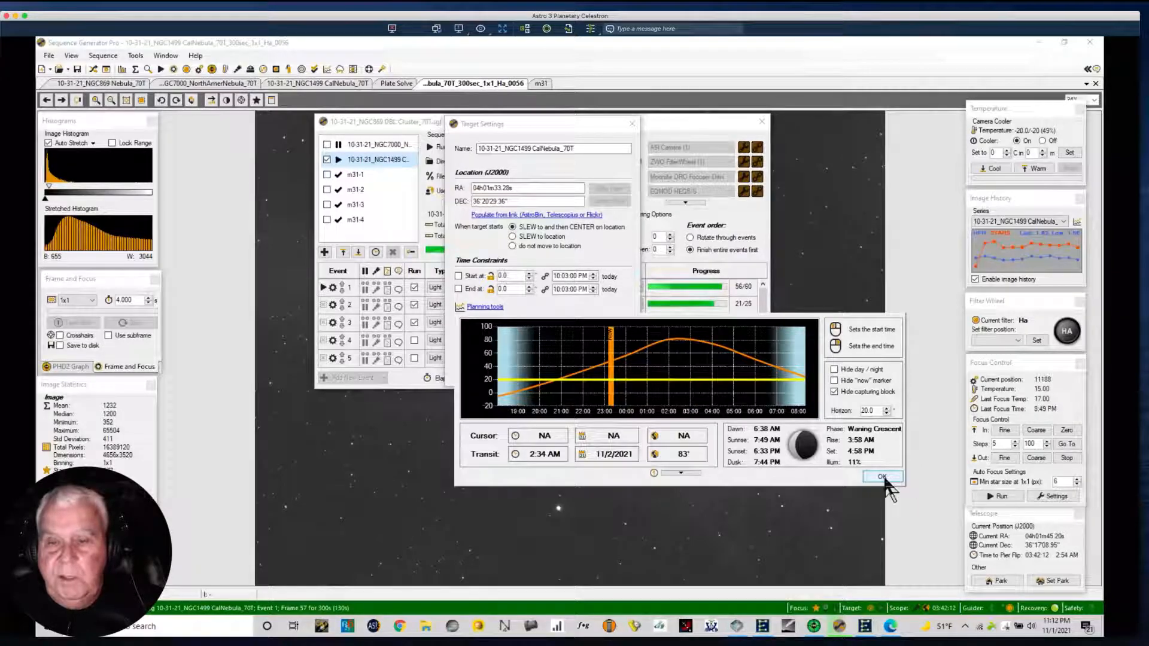
# Accept the NGC1499 target's planning chart and settings, and set the SII event to park the telescope when it finishes.
pyautogui.click(882, 477)
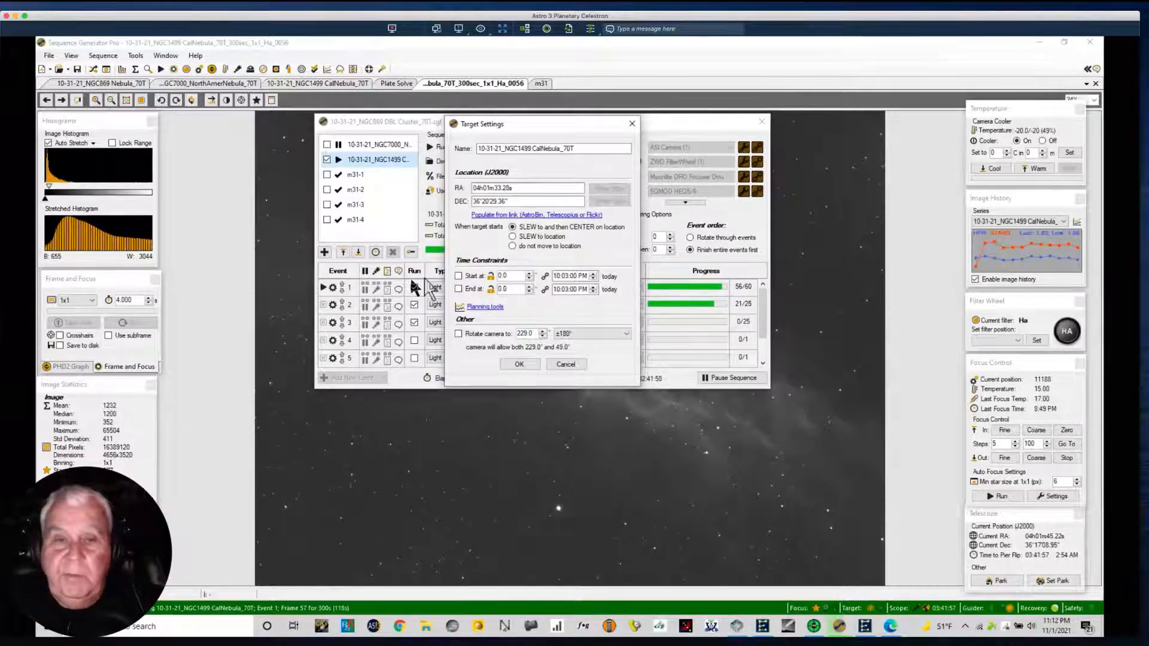
pyautogui.click(519, 363)
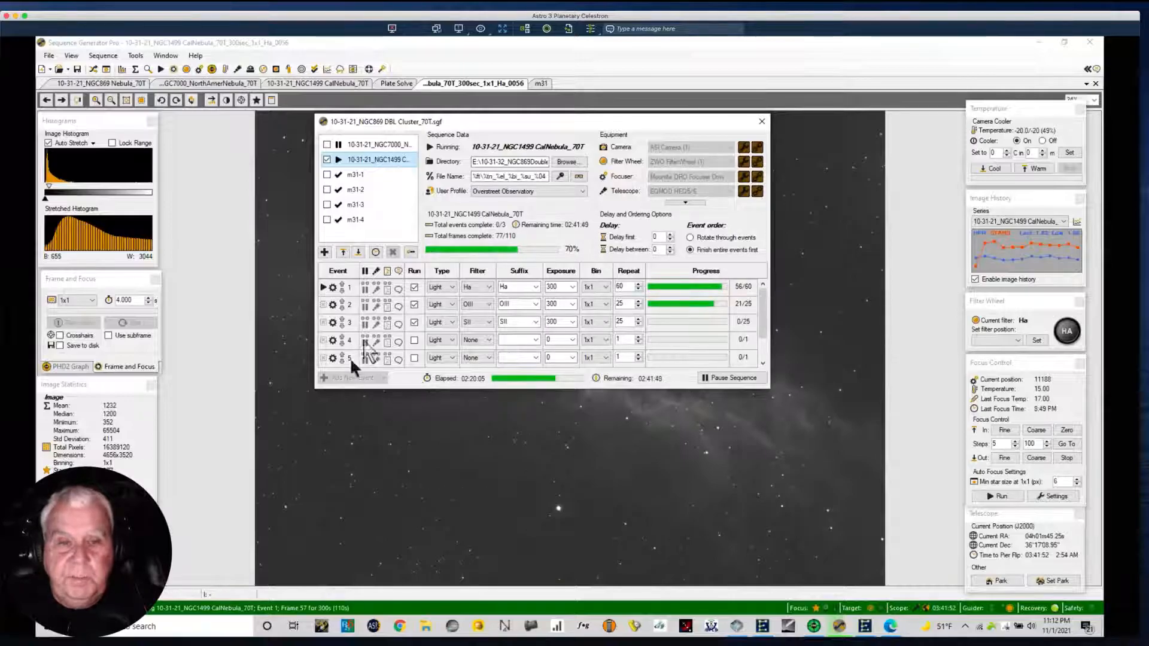
pyautogui.click(377, 324)
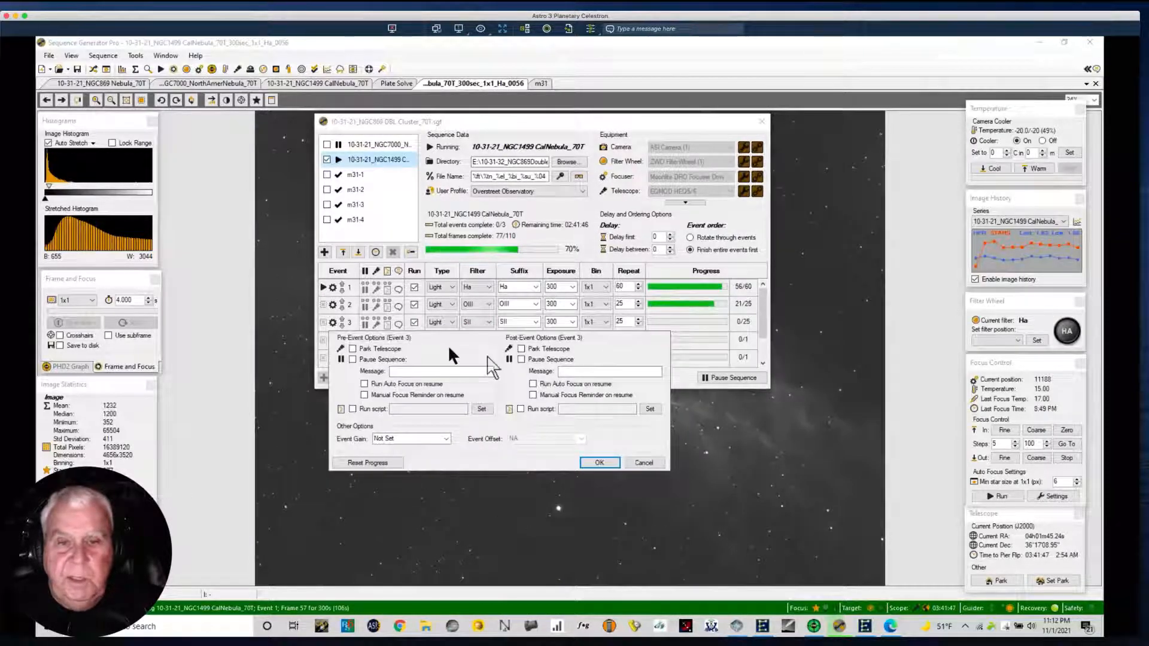
pyautogui.click(521, 349)
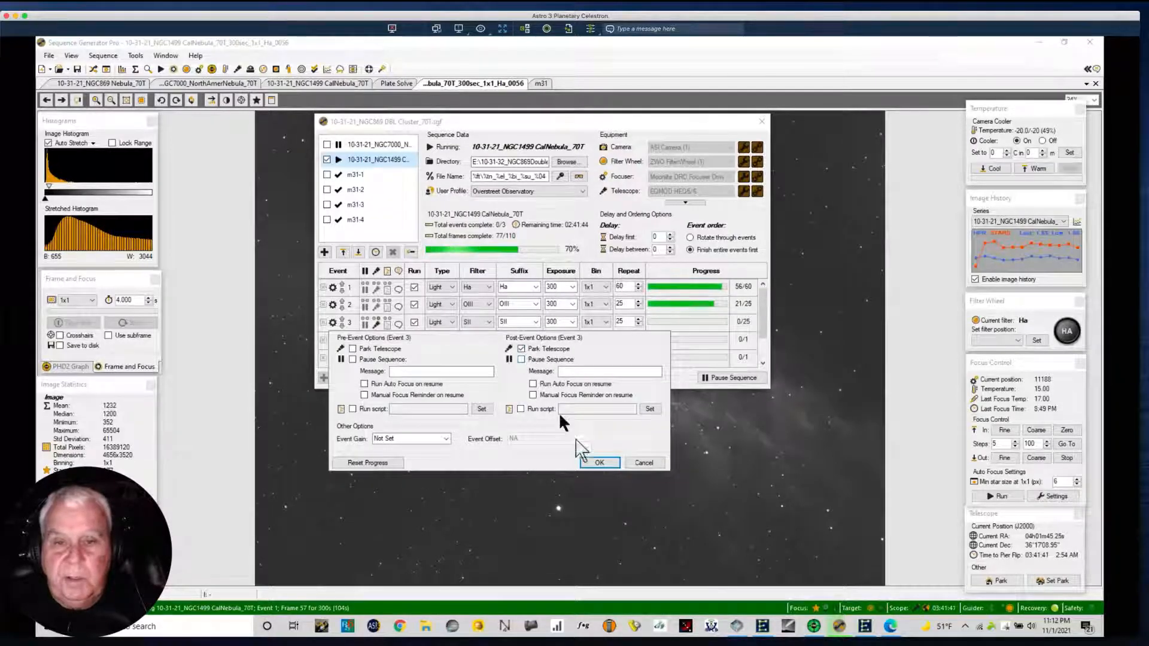
pyautogui.click(595, 462)
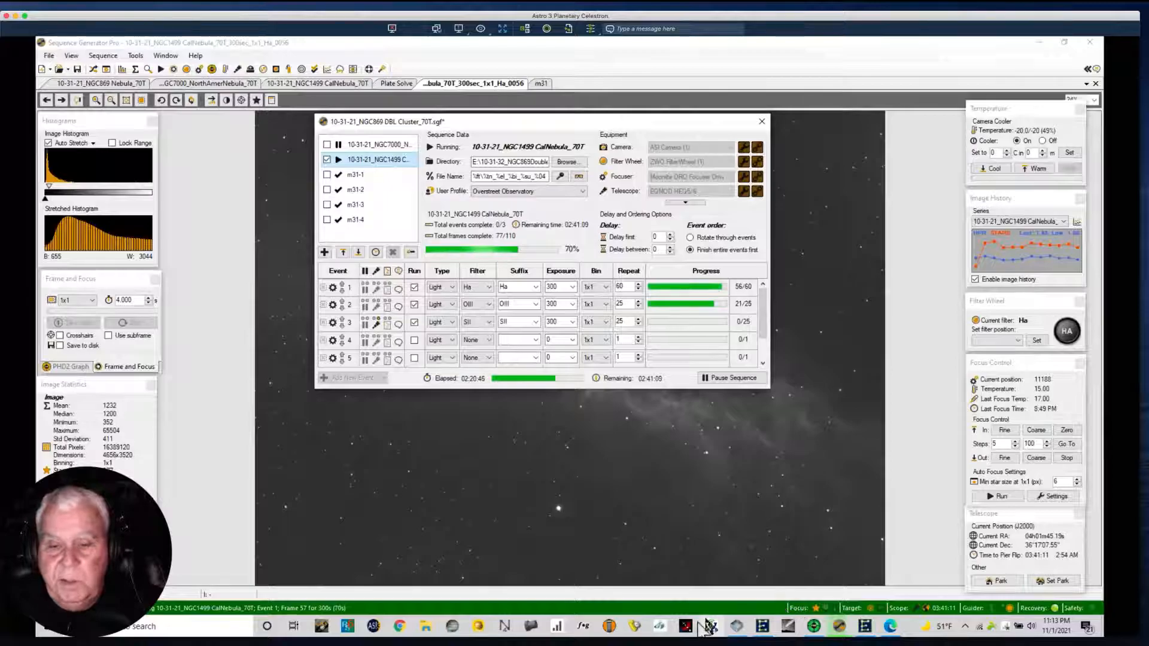
# Switch to the Pegasus Astro Ultimate Powerbox software and review its power readings and the temperature, dew point and humidity graphs.
pyautogui.click(737, 627)
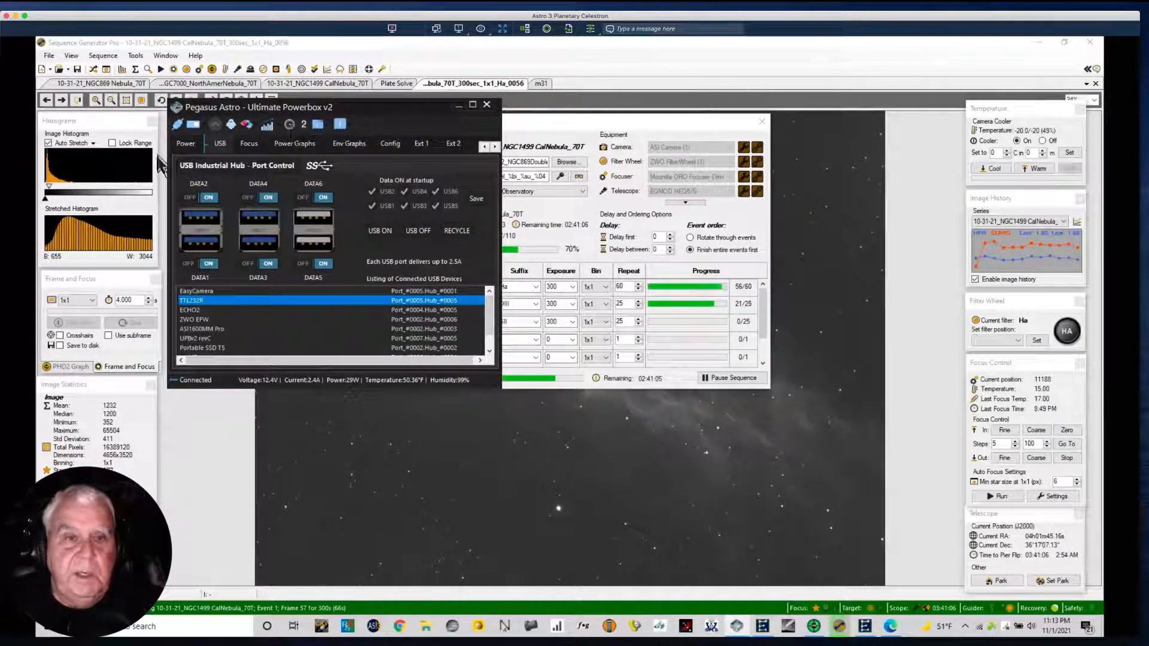
pyautogui.click(186, 143)
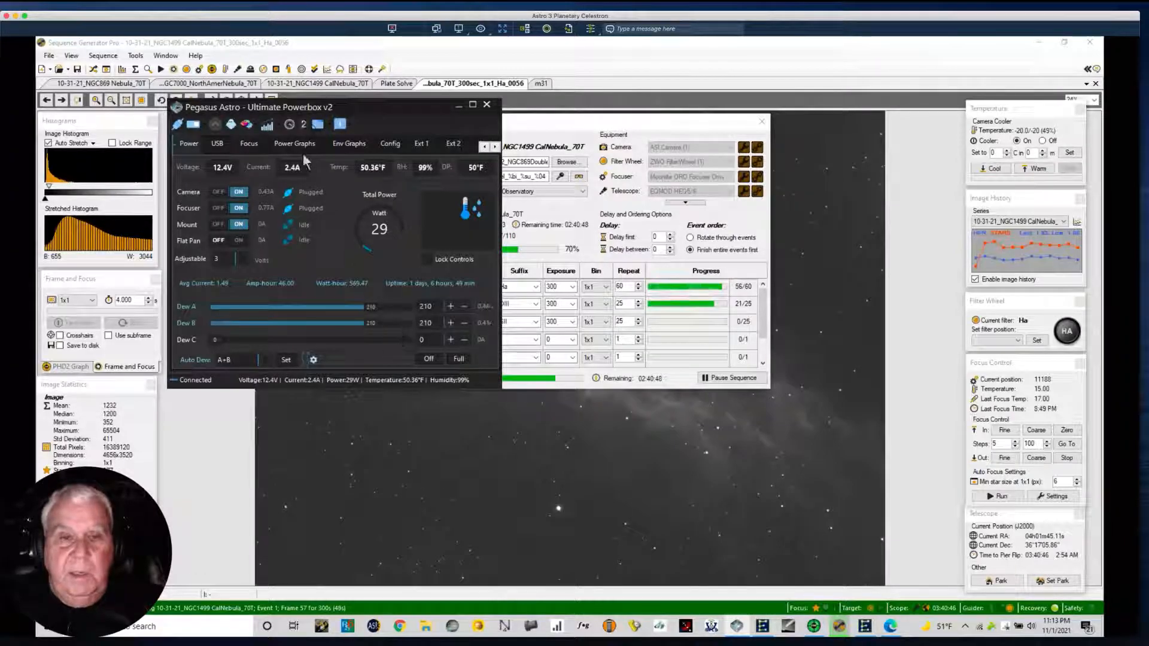
pyautogui.click(346, 144)
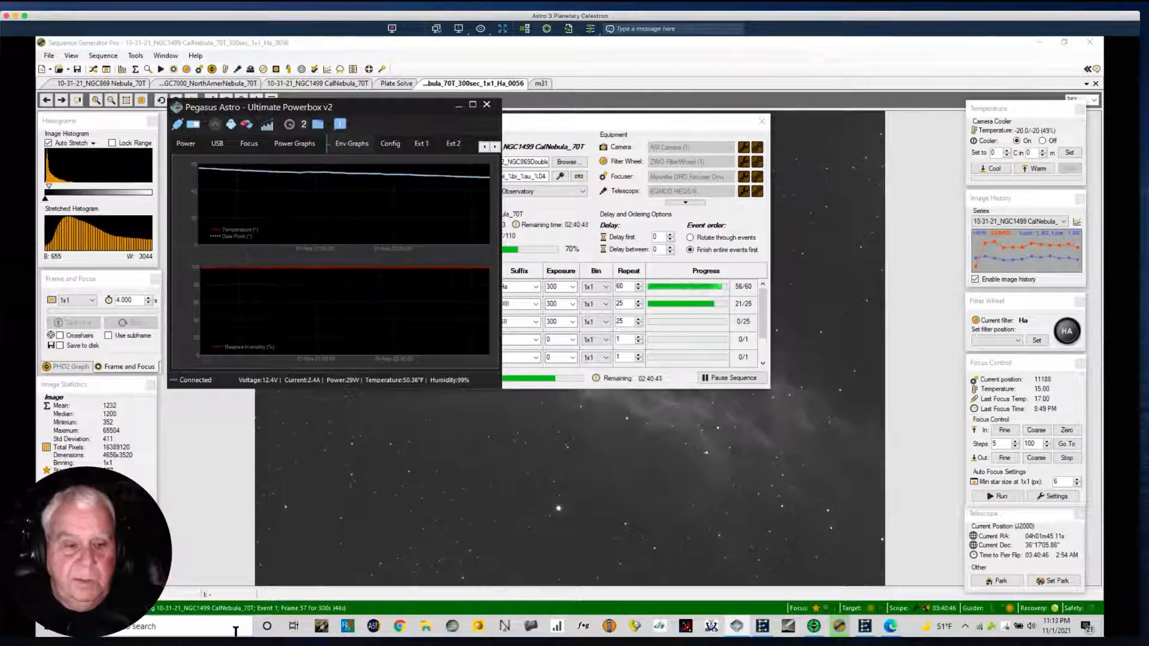
# Switch to the Vixen 625 remote desktop and examine its Pegasus Powerbox's environment graphs, power readings and dew heater levels.
pyautogui.hotkey('ctrl', 'Right')
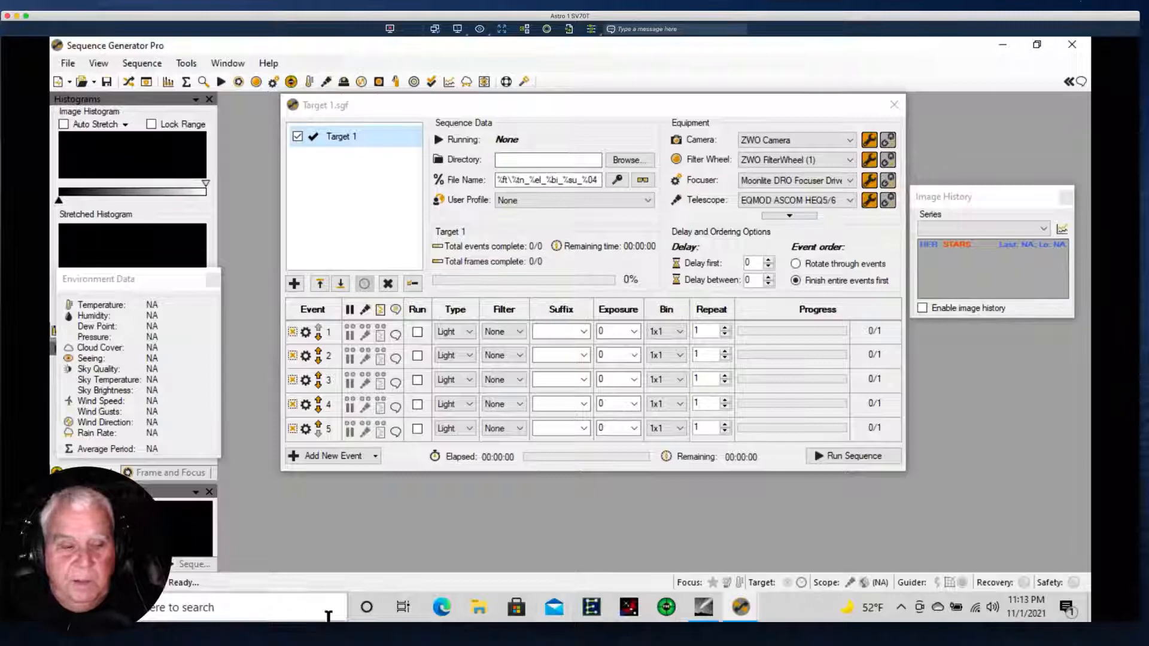
pyautogui.hotkey('ctrl', 'Right')
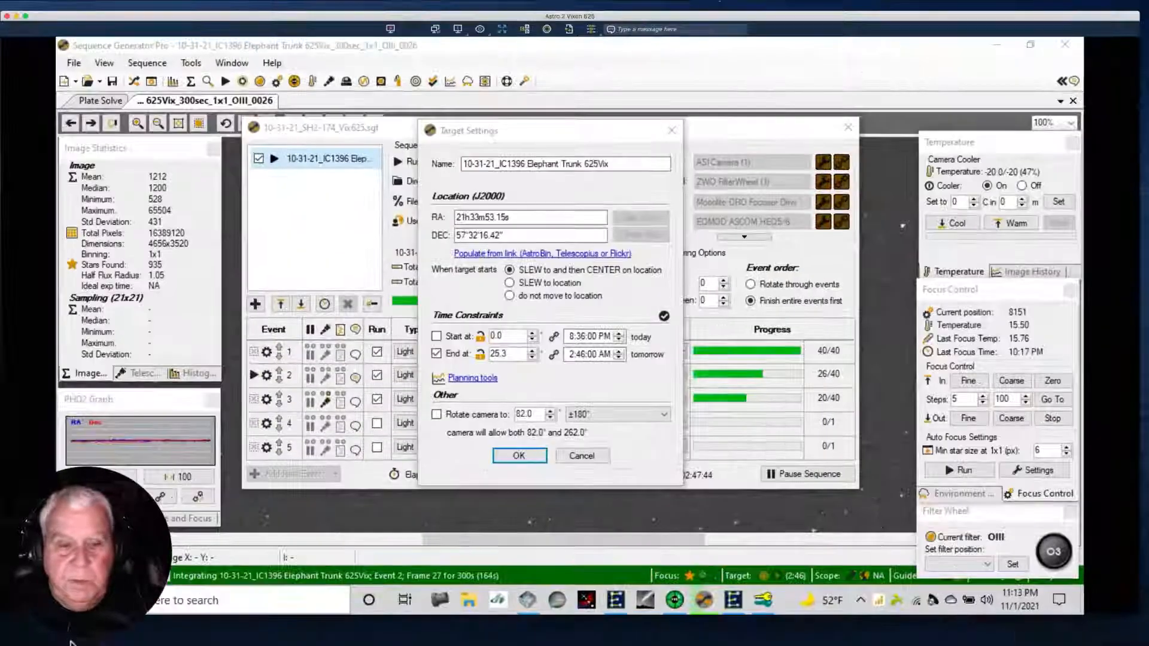
pyautogui.click(528, 600)
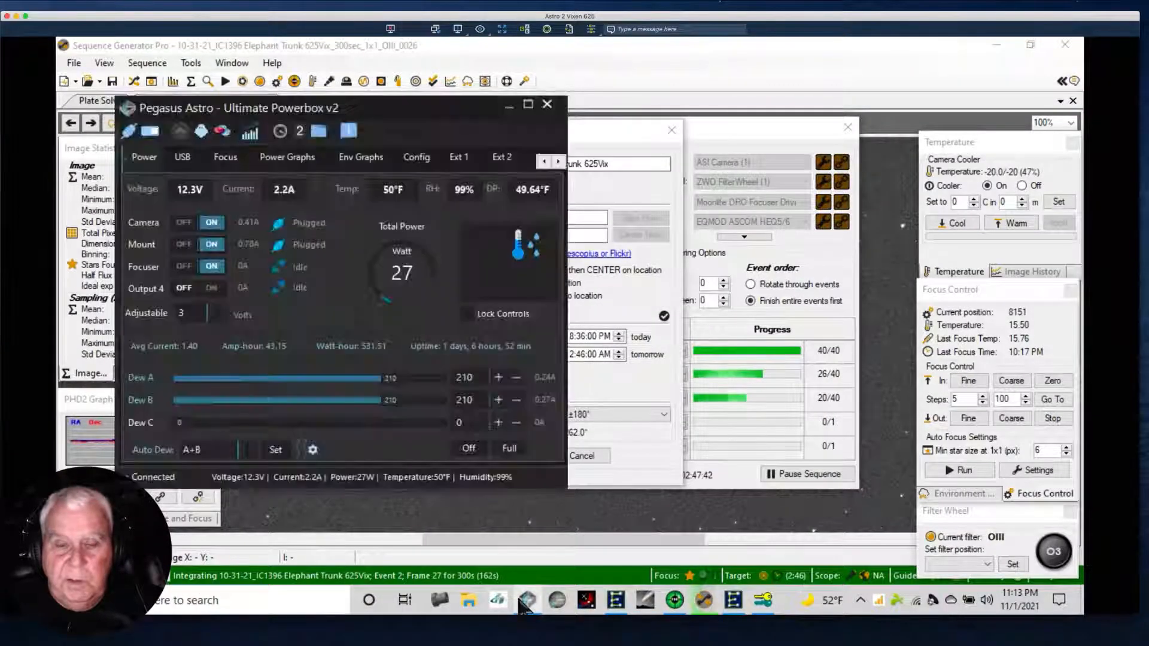
pyautogui.click(355, 160)
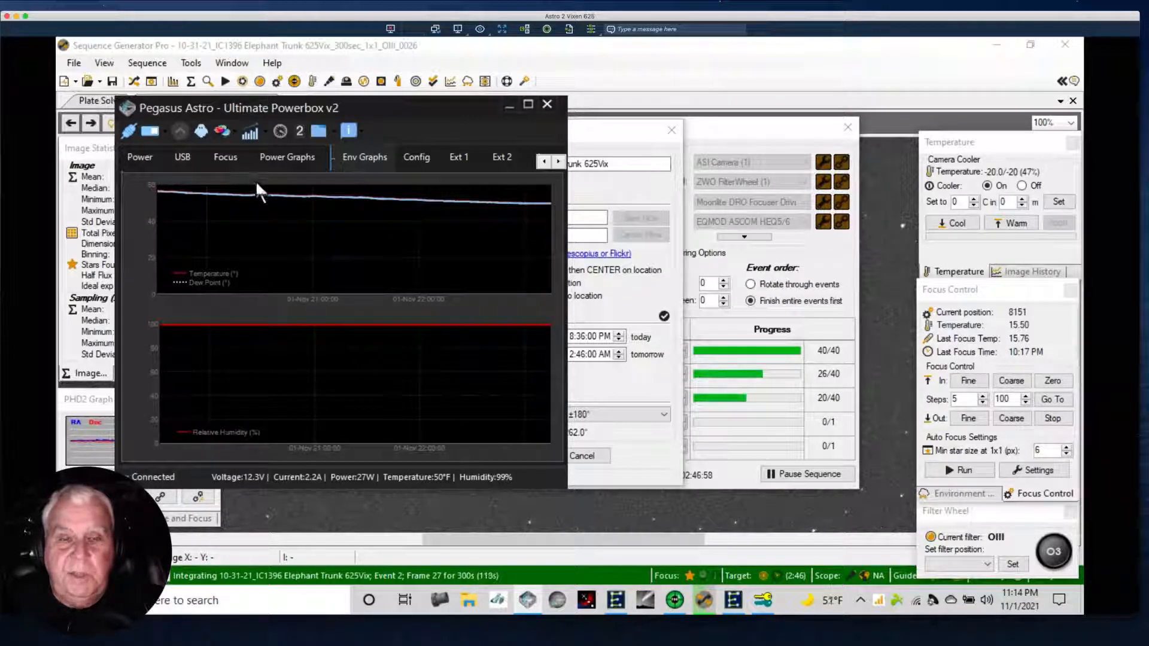
pyautogui.click(139, 155)
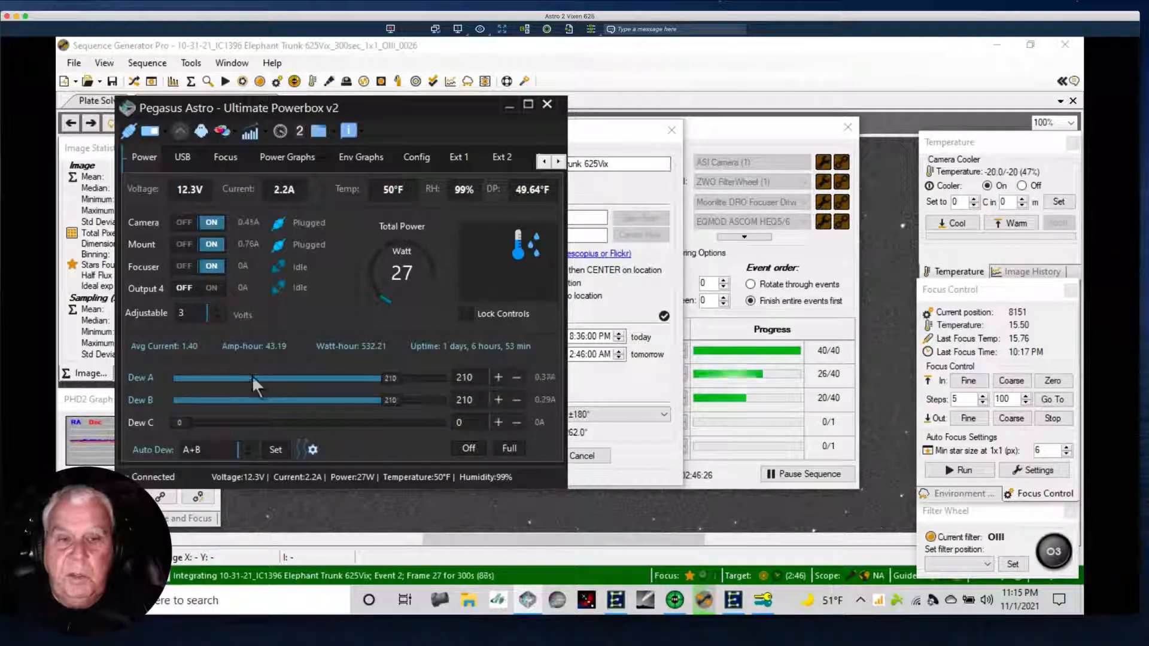
# Return to Sequence Generator Pro and accept the target settings of the IC1396 Elephant Trunk sequence.
pyautogui.click(631, 52)
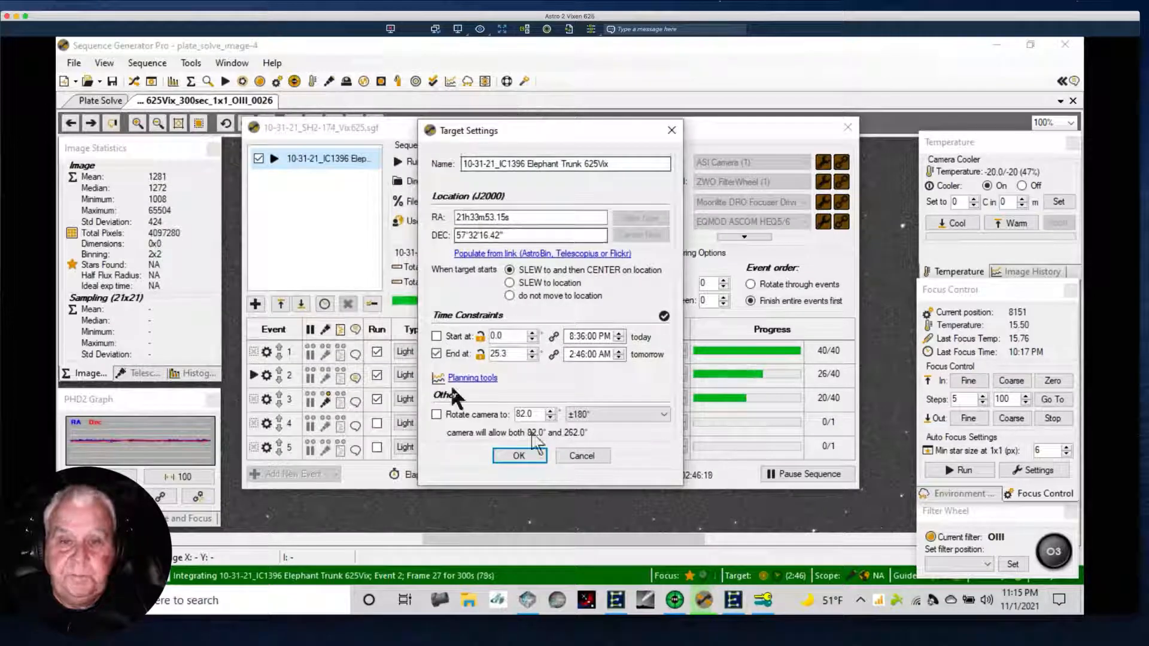
pyautogui.click(518, 456)
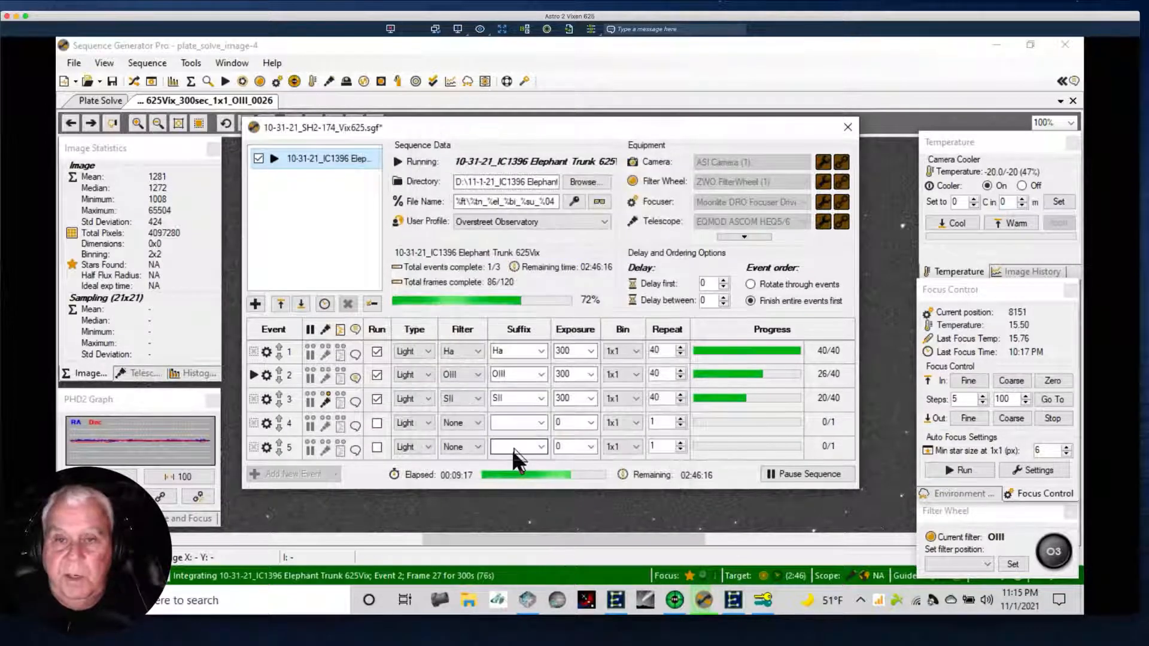